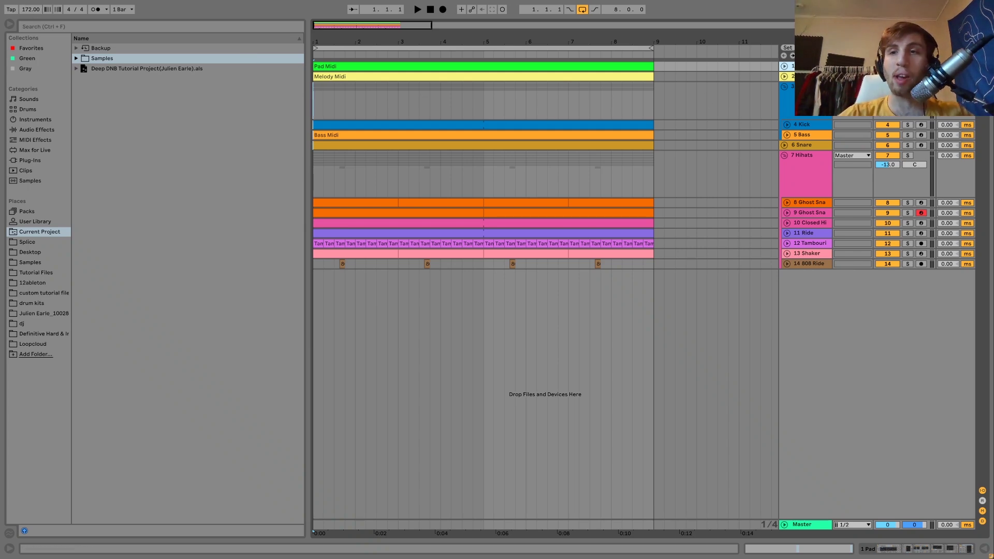
# - Solo and unfold the Pad track, and open the Pad Midi clip's notes while playing the loop
pyautogui.click(908, 67)
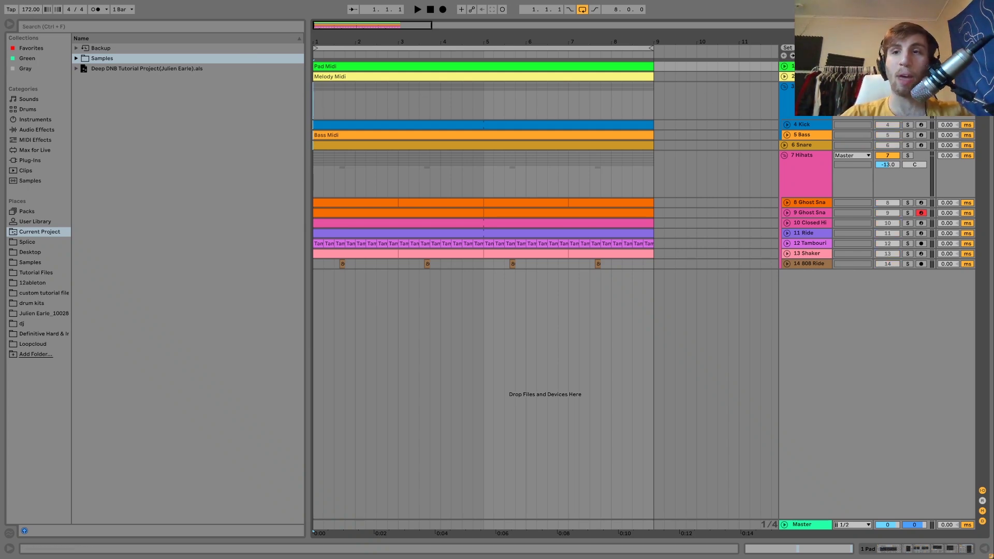
pyautogui.click(785, 67)
pyautogui.press('space')
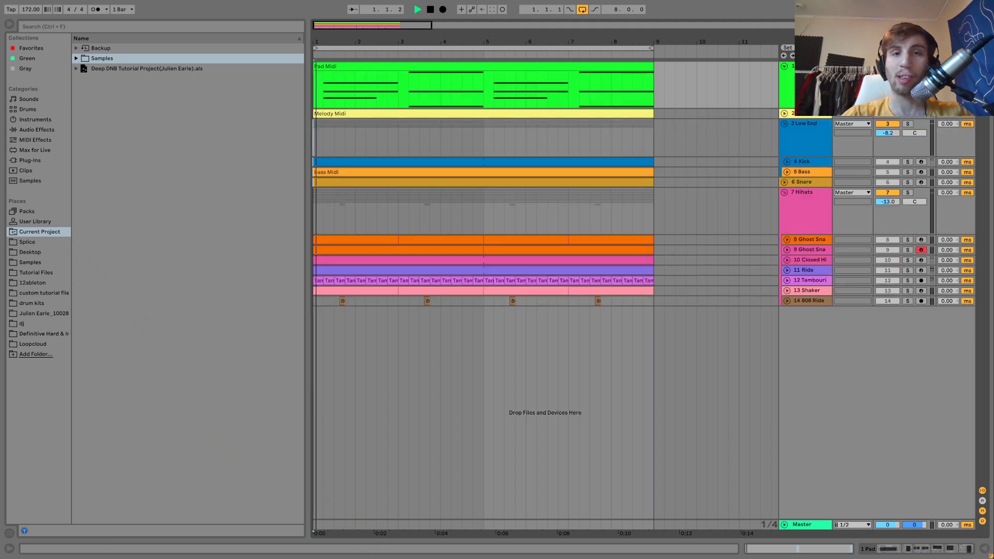
pyautogui.doubleClick(612, 65)
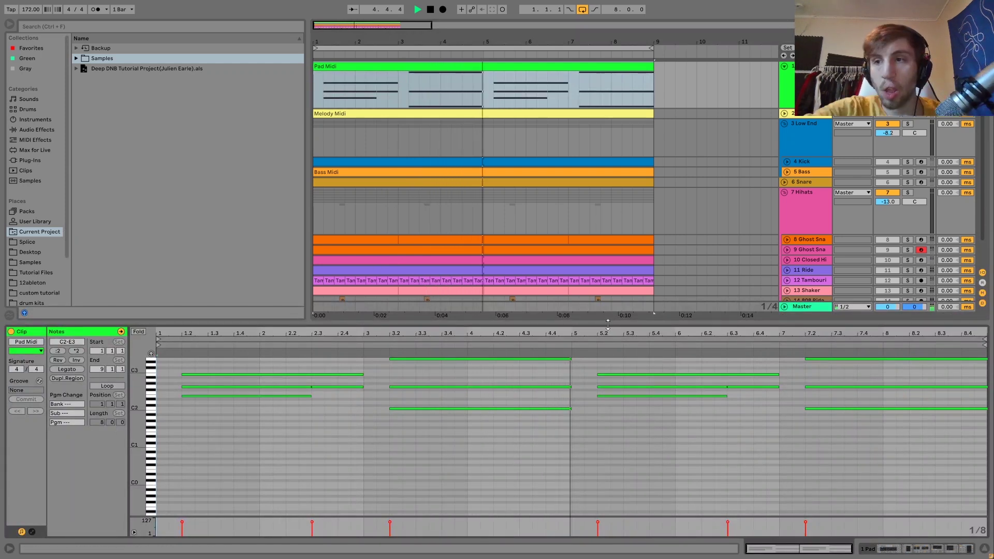
pyautogui.press('space')
# - Listen to the pad together with the soloed Bass track, and remove the bass solo
pyautogui.click(908, 172)
pyautogui.press('space')
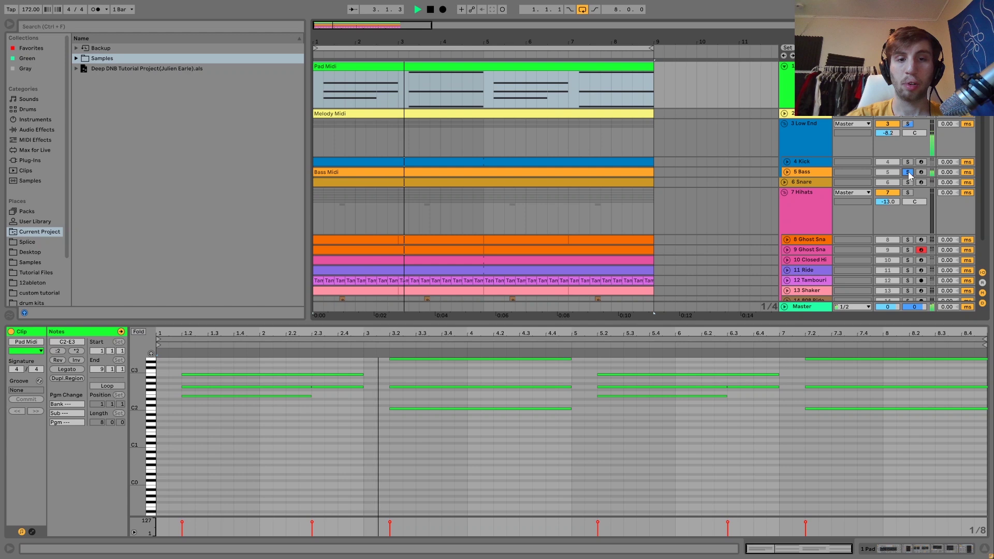
pyautogui.click(908, 172)
pyautogui.press('space')
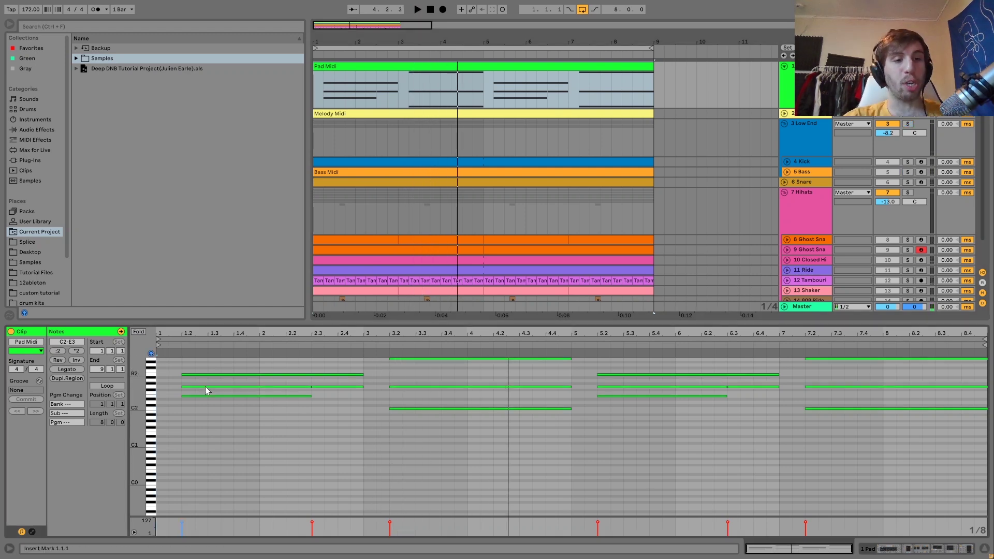
# - Examine the root notes and full voicings of the chords in bars 1 to 4 of the Pad Midi clip
pyautogui.click(224, 396)
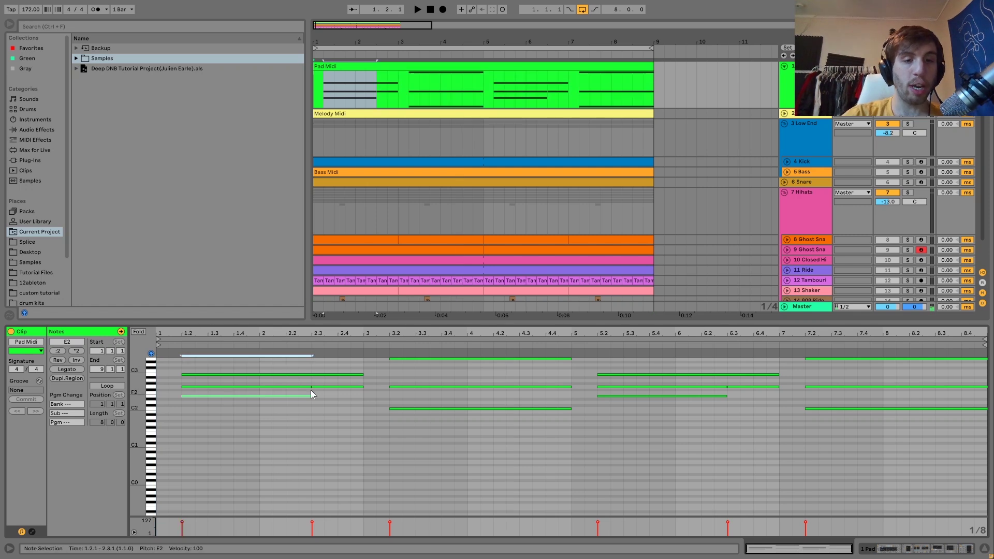
pyautogui.click(402, 408)
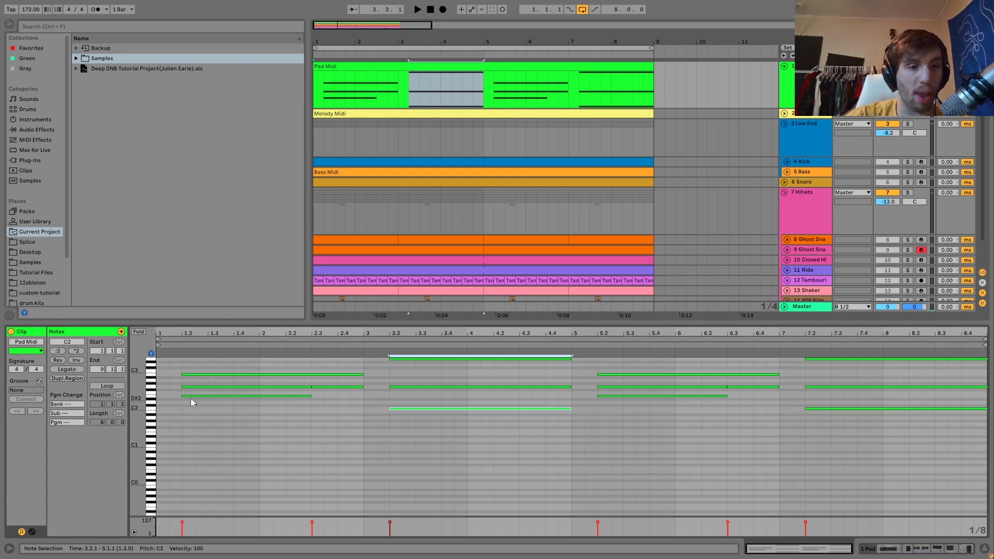
pyautogui.moveTo(189, 346); pyautogui.dragTo(188, 395)
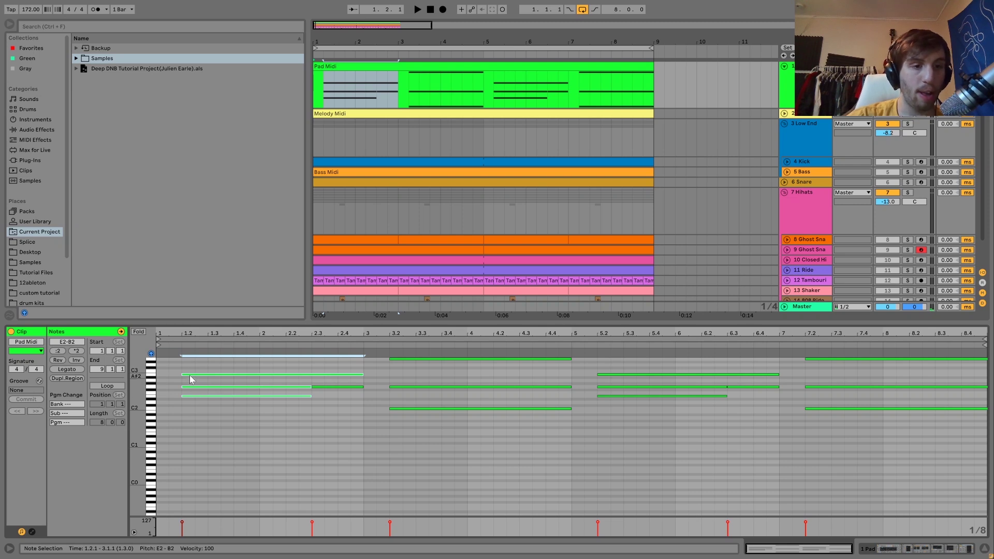
pyautogui.moveTo(333, 356); pyautogui.dragTo(317, 389)
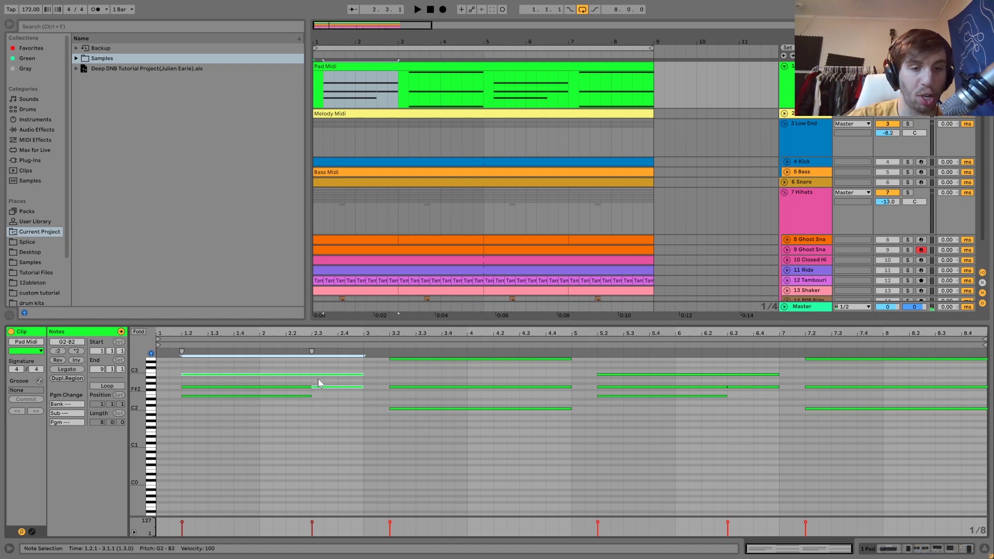
pyautogui.moveTo(407, 436); pyautogui.dragTo(419, 353)
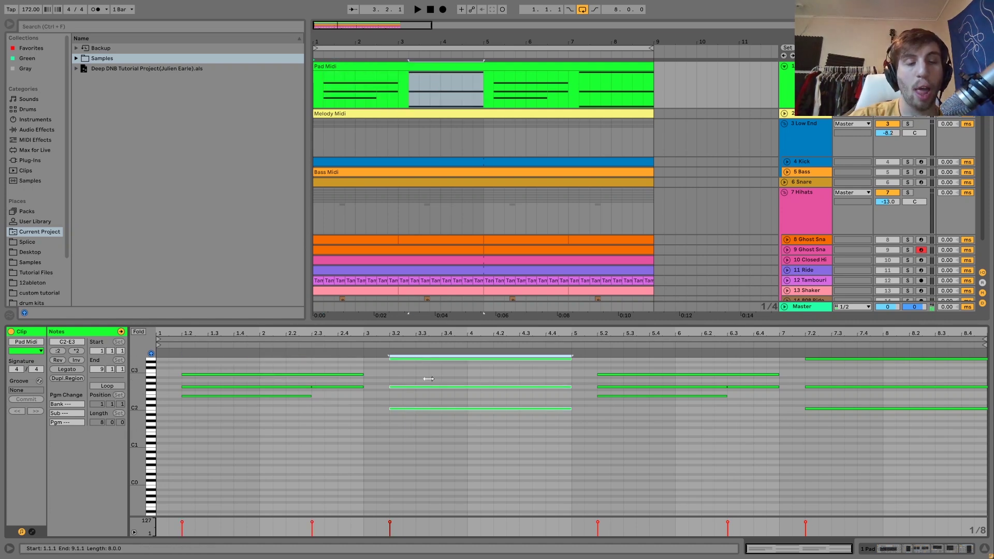
# - Try the second chord's top note an octave lower at E2, restore it to E3, and play the pad
pyautogui.click(417, 350)
pyautogui.hotkey('shift', 'Down')
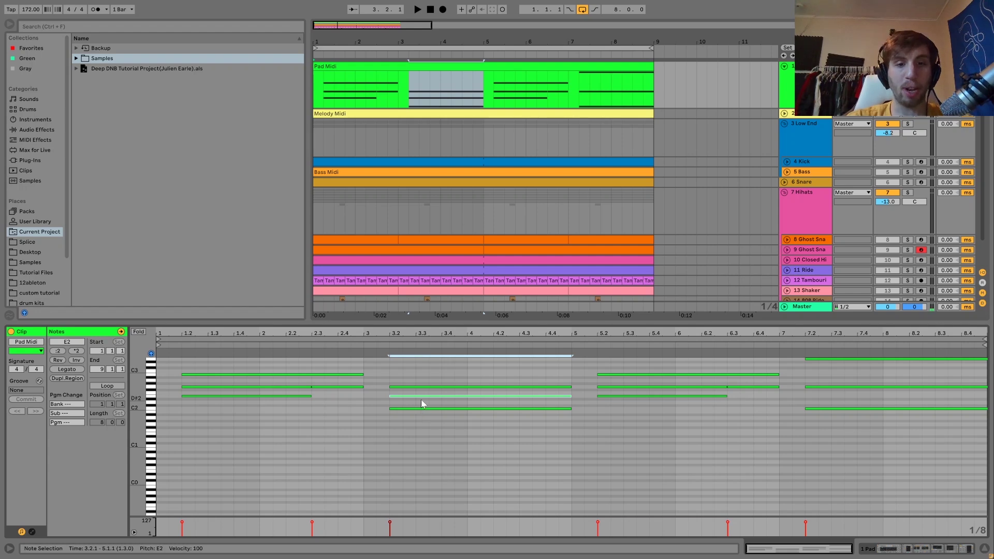
pyautogui.hotkey('shift', 'Up')
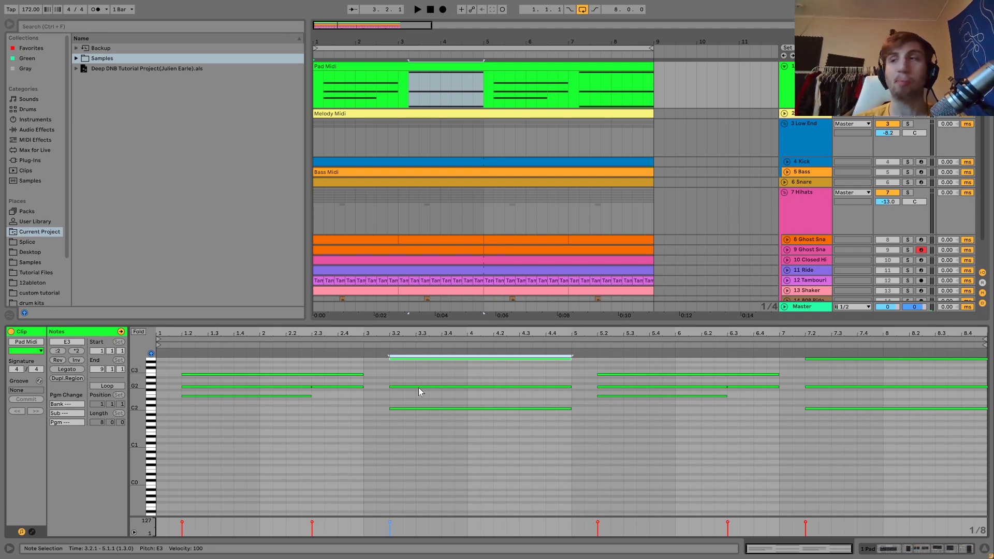
pyautogui.press('space')
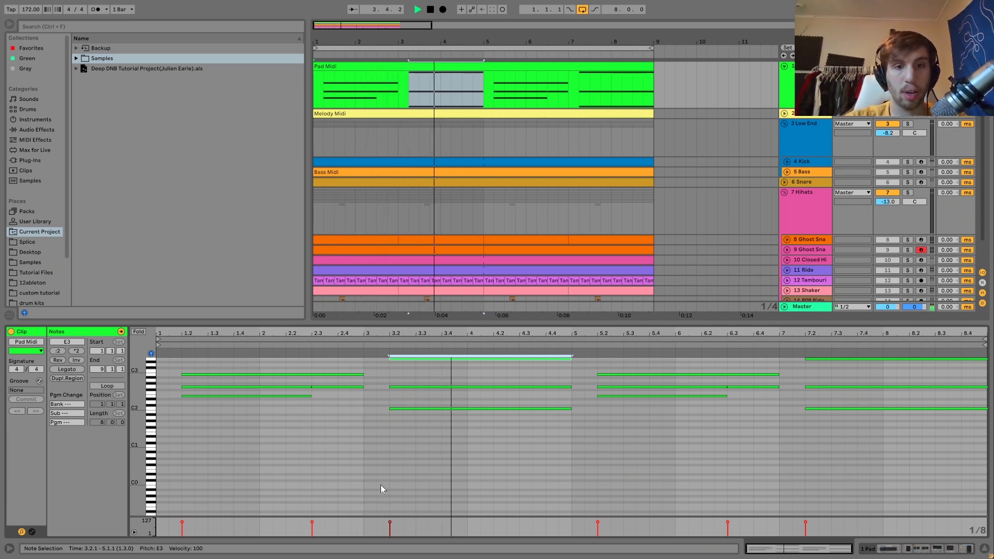
pyautogui.press('space')
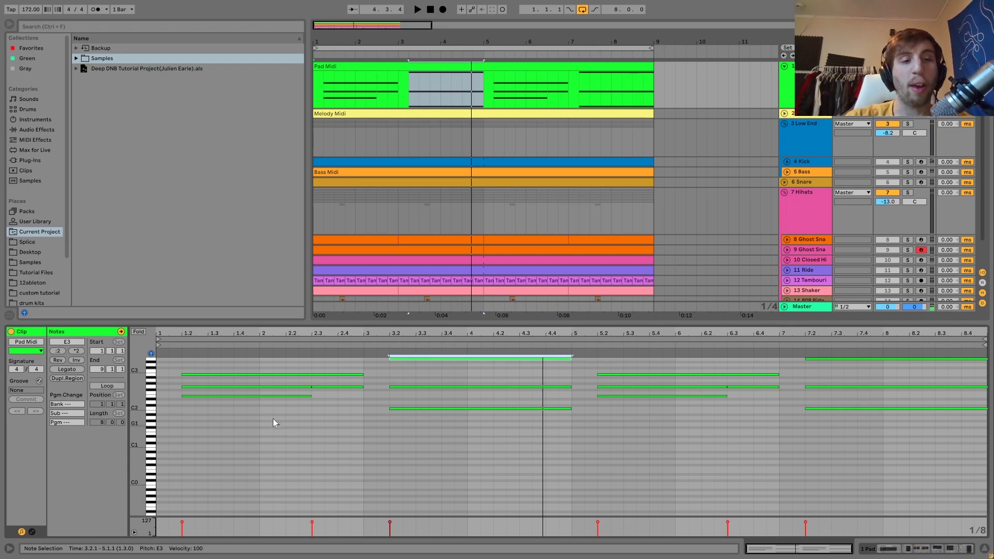
# - Audition the pad progression with the second chord's E3 lowered to E2, and raise the note back an octave
pyautogui.click(420, 359)
pyautogui.hotkey('shift', 'Down')
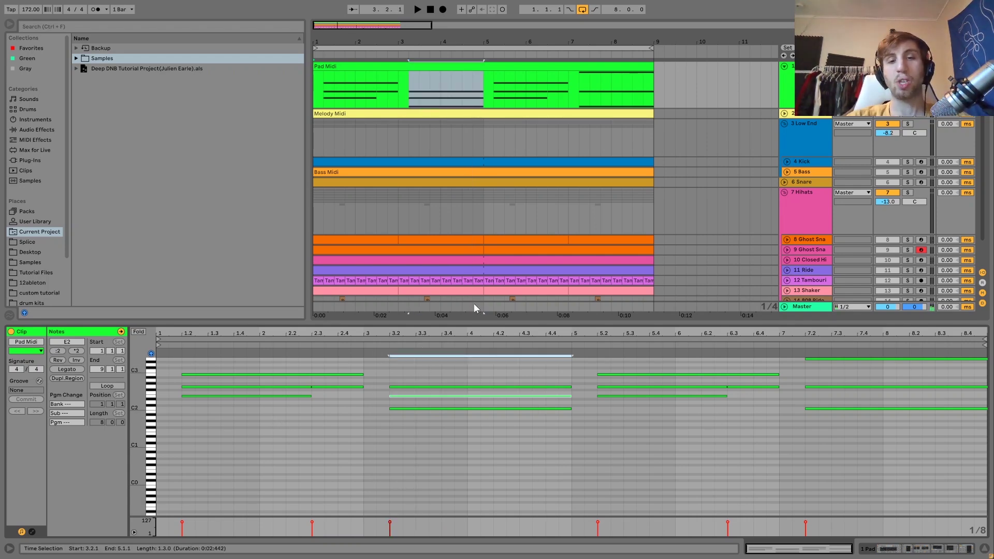
pyautogui.press('space')
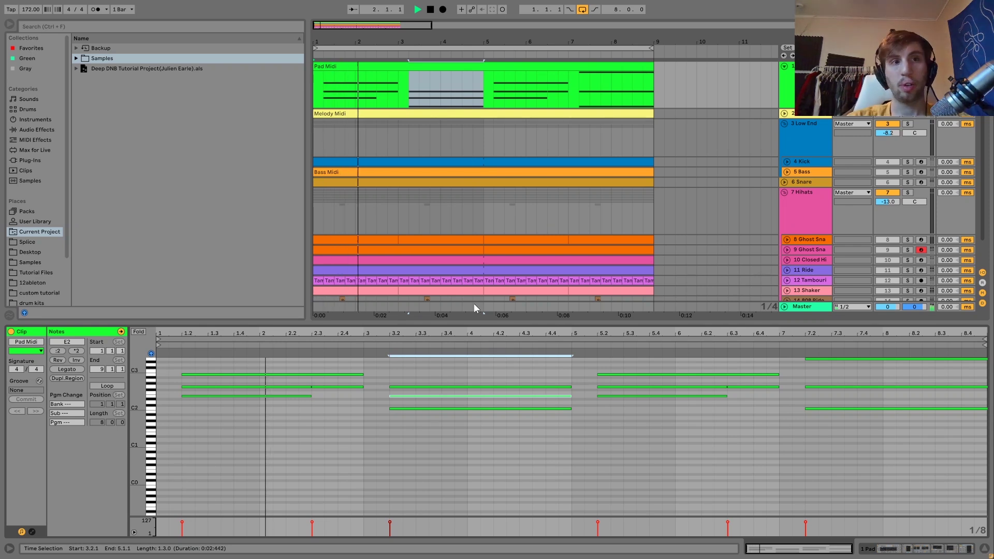
pyautogui.hotkey('shift', 'Up')
pyautogui.press('space')
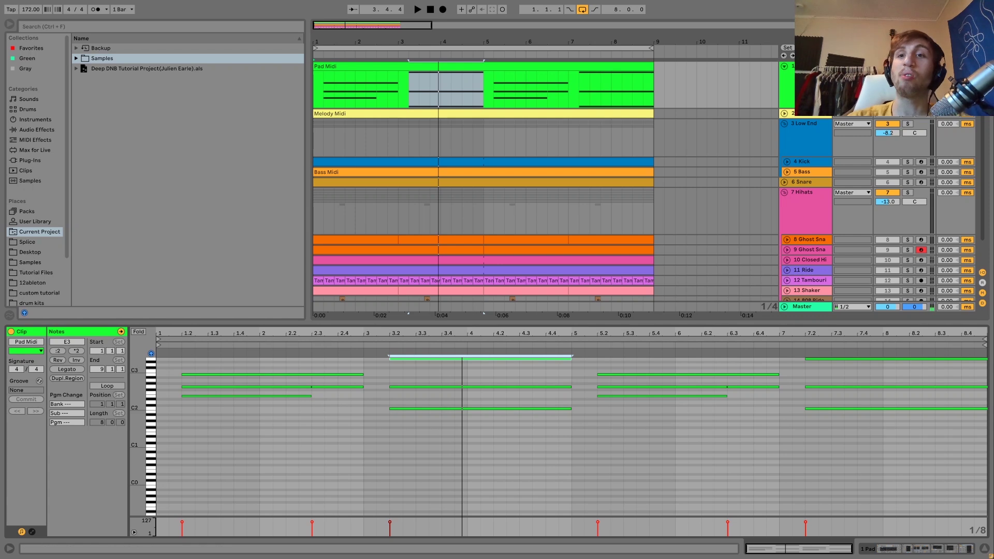
# - Display the Pad track's devices, and audition the Bass track by temporarily soloing it during playback
pyautogui.hotkey('shift', 'Tab')
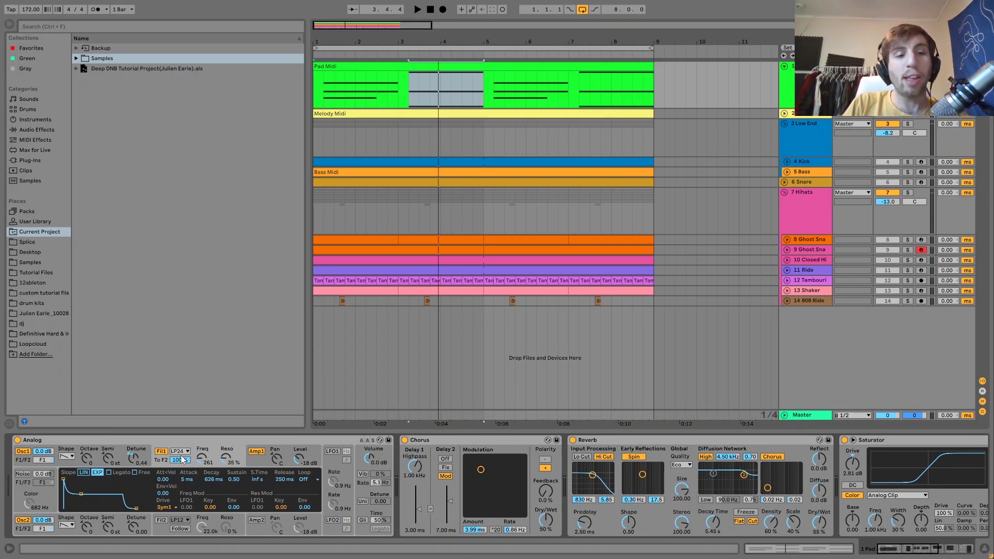
pyautogui.press('space')
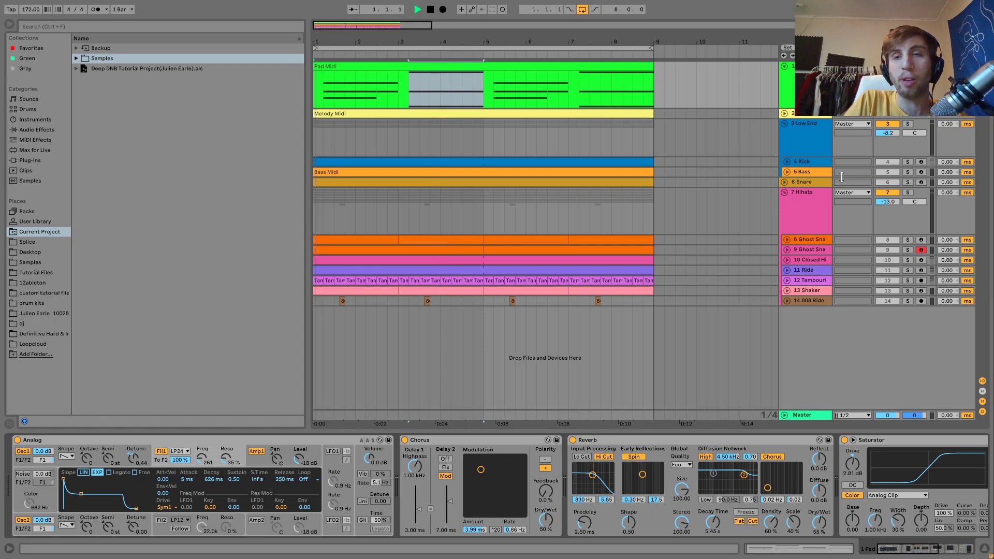
pyautogui.click(801, 174)
pyautogui.click(908, 172)
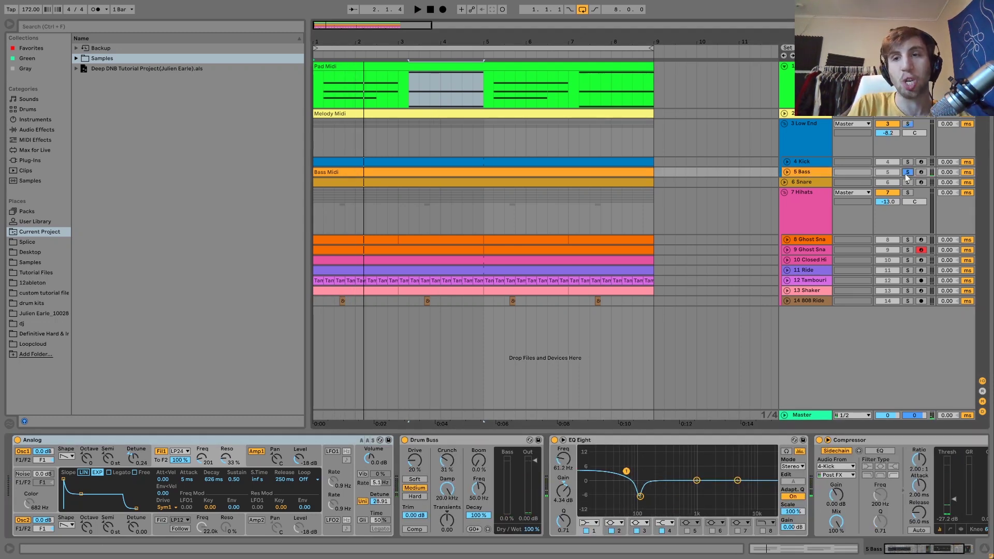
pyautogui.press('space')
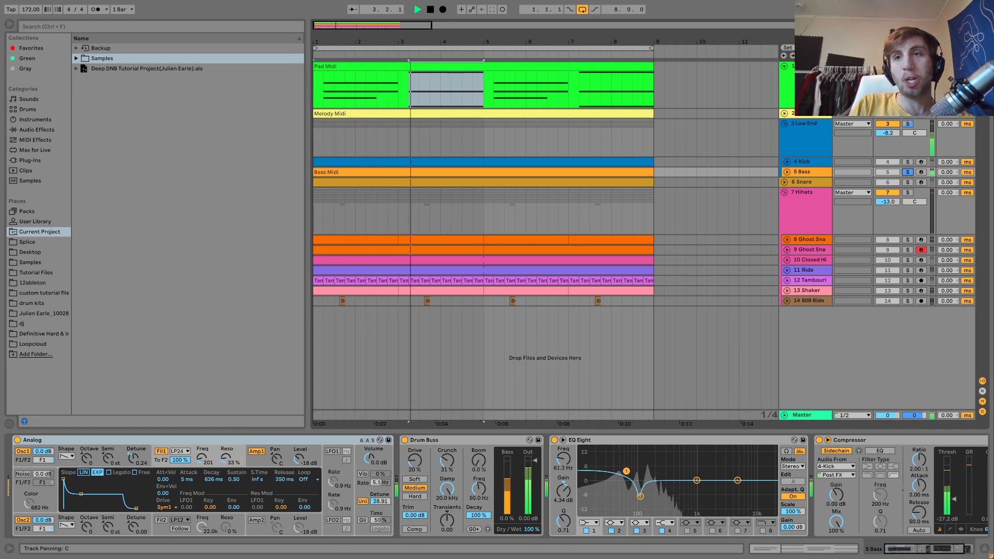
pyautogui.press('space')
pyautogui.click(908, 172)
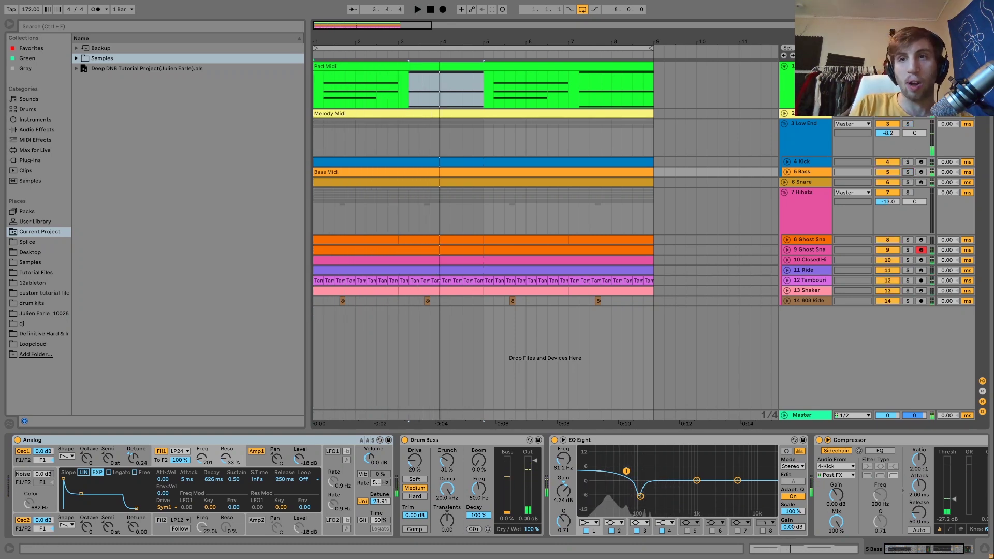
# - Play the full mix, and compare it with the soloed Pad track
pyautogui.press('space')
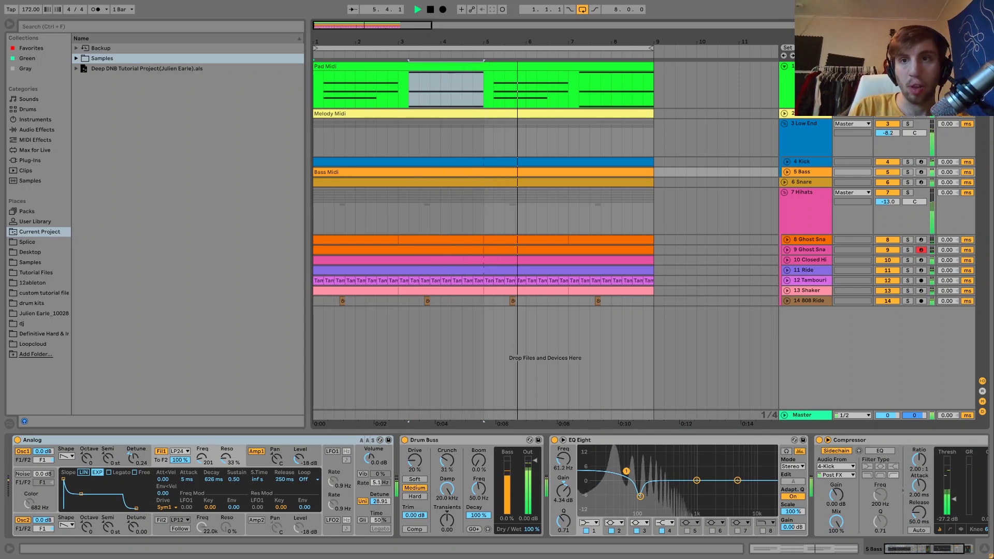
pyautogui.click(787, 86)
pyautogui.press('space')
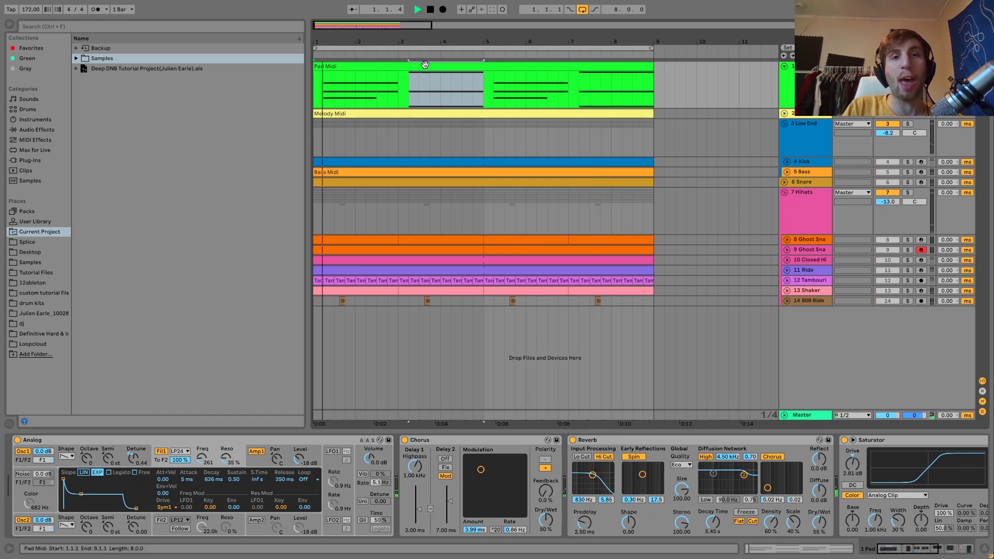
pyautogui.click(424, 67)
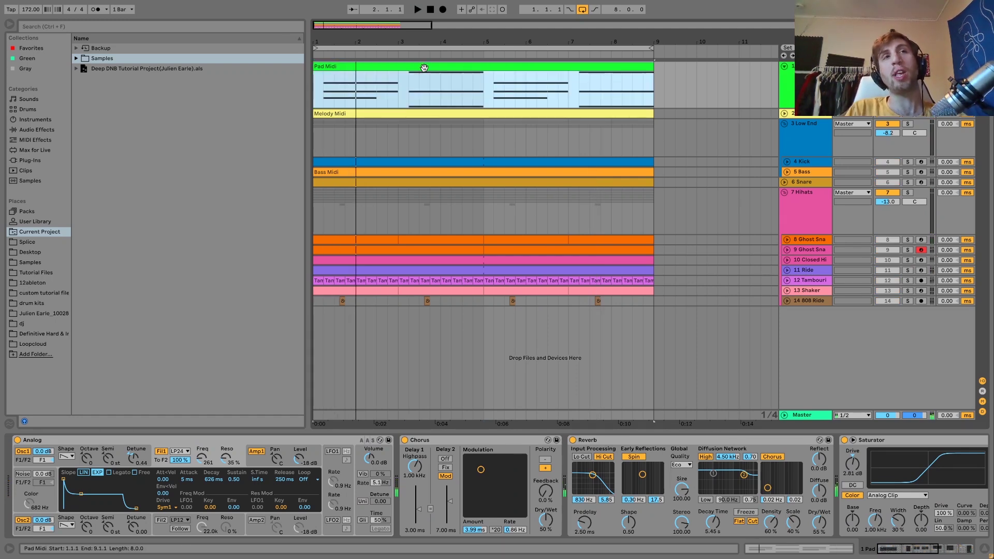
pyautogui.press('space')
pyautogui.press('space')
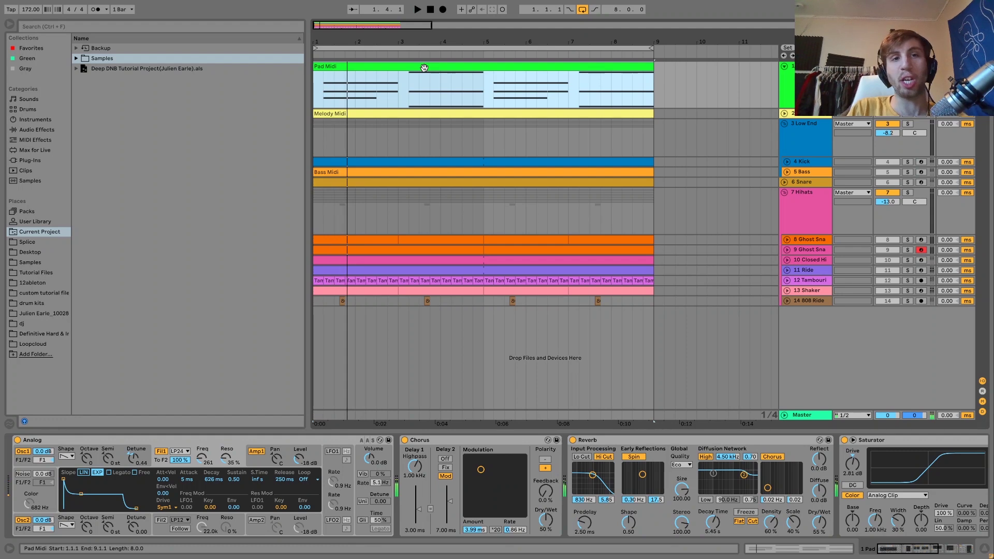
# - Solo the Bass track alongside the pad for a short playback, and leave only the pad soloed
pyautogui.click(912, 173)
pyautogui.click(911, 172)
pyautogui.press('space')
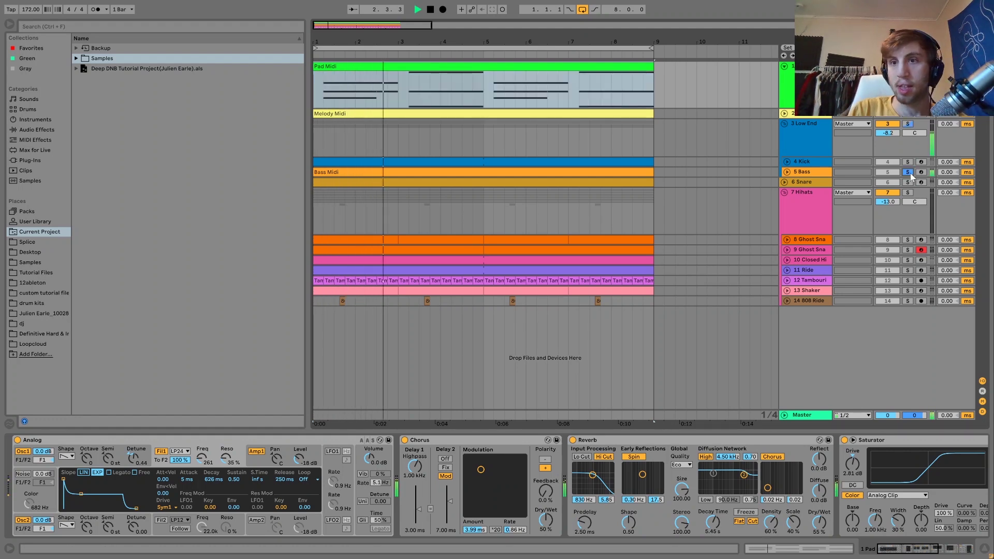
pyautogui.click(911, 173)
pyautogui.press('space')
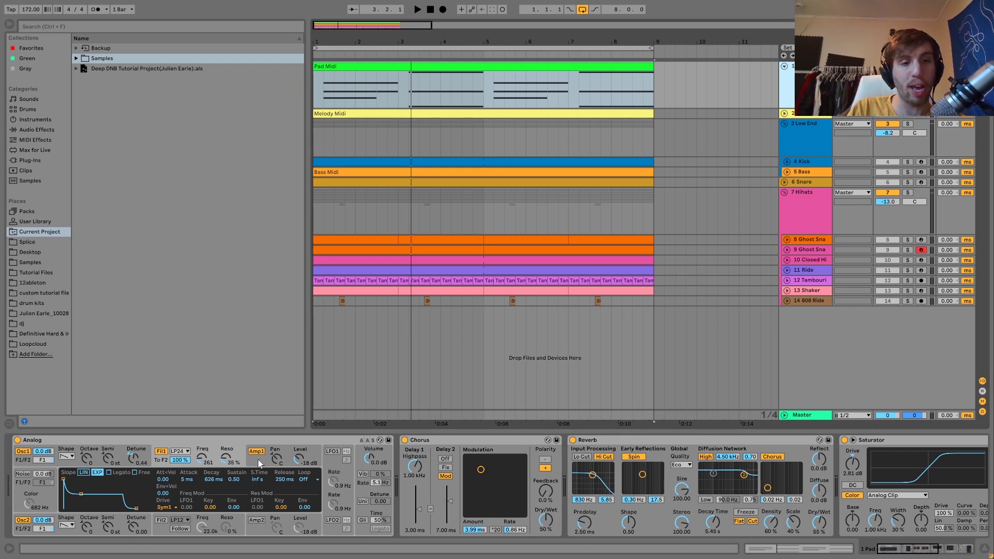
# - Examine the Pad's effects chain from Chorus and Reverb through to the Compressor, with a short playback
pyautogui.hscroll(3, 533, 488)
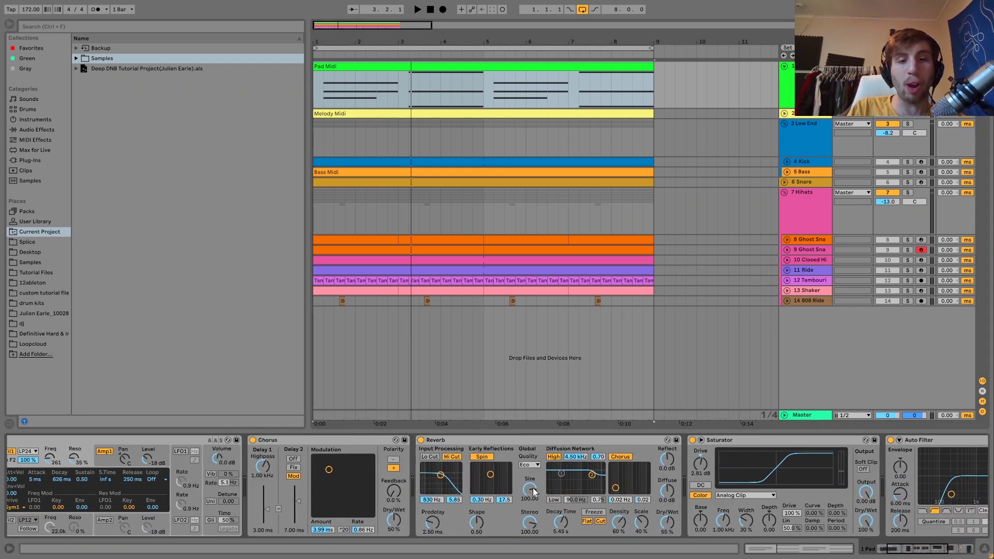
pyautogui.hscroll(4, 432, 518)
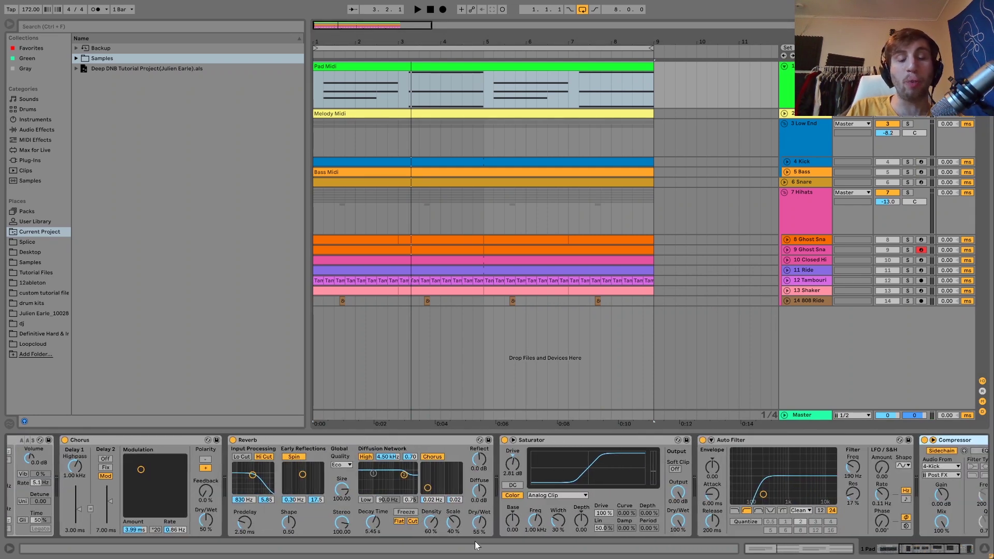
pyautogui.hscroll(1, 406, 527)
pyautogui.press('space')
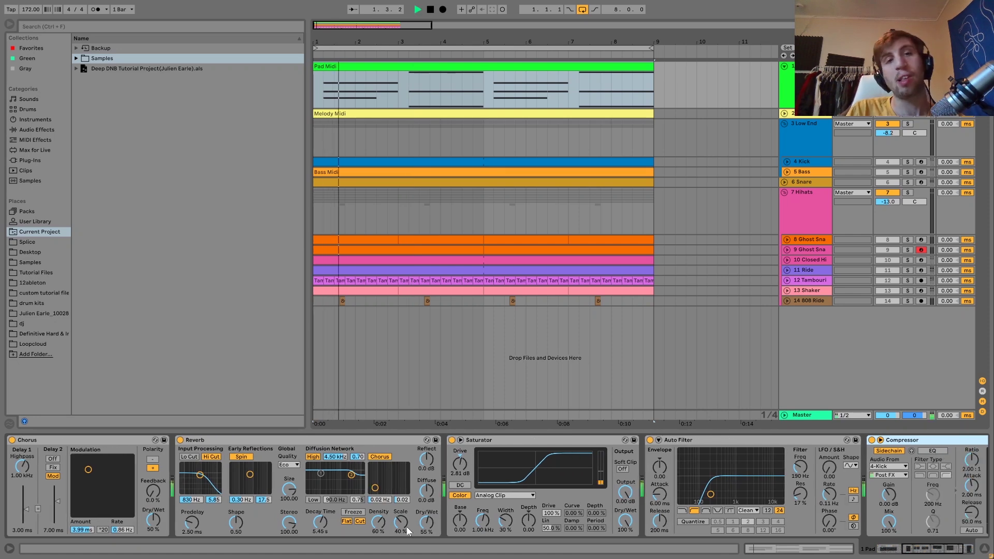
pyautogui.press('space')
pyautogui.hscroll(3, 409, 530)
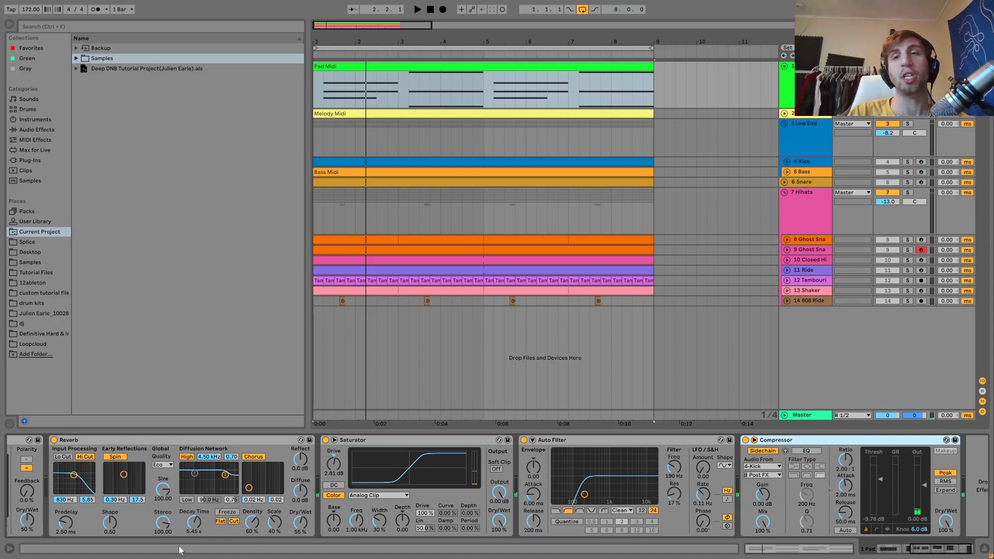
# - Select the Auto Filter in the Pad's effects chain and listen to the pad playing through it
pyautogui.press('space')
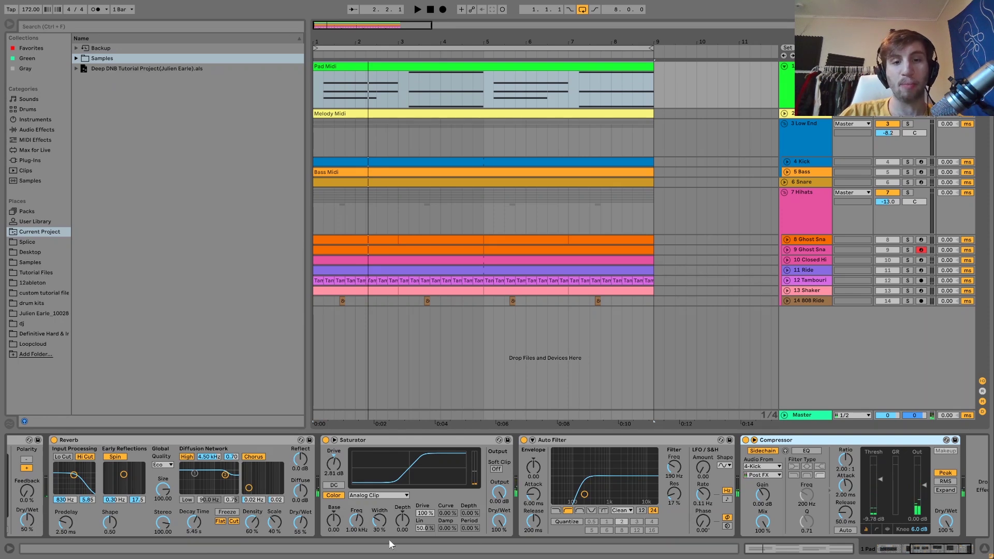
pyautogui.hscroll(2, 389, 518)
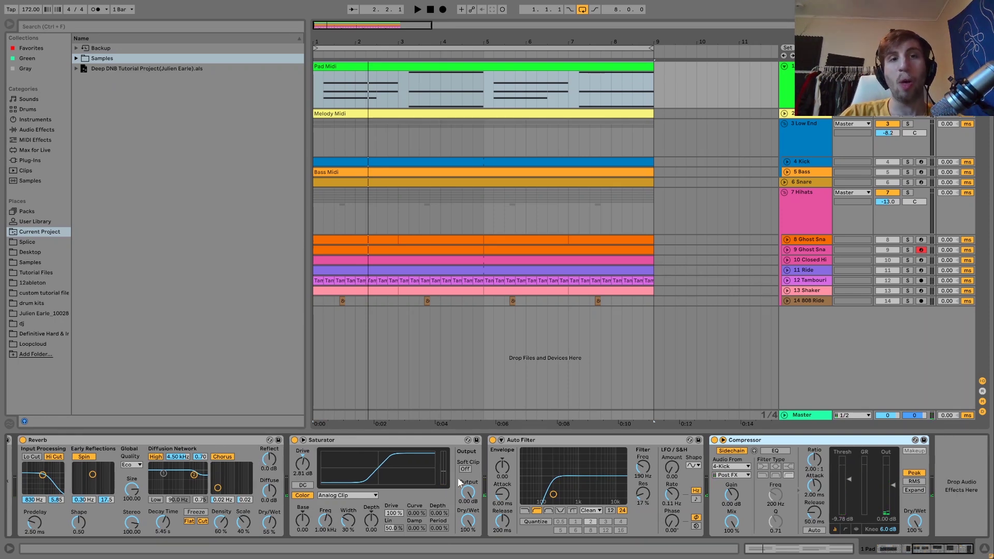
pyautogui.click(547, 438)
pyautogui.press('space')
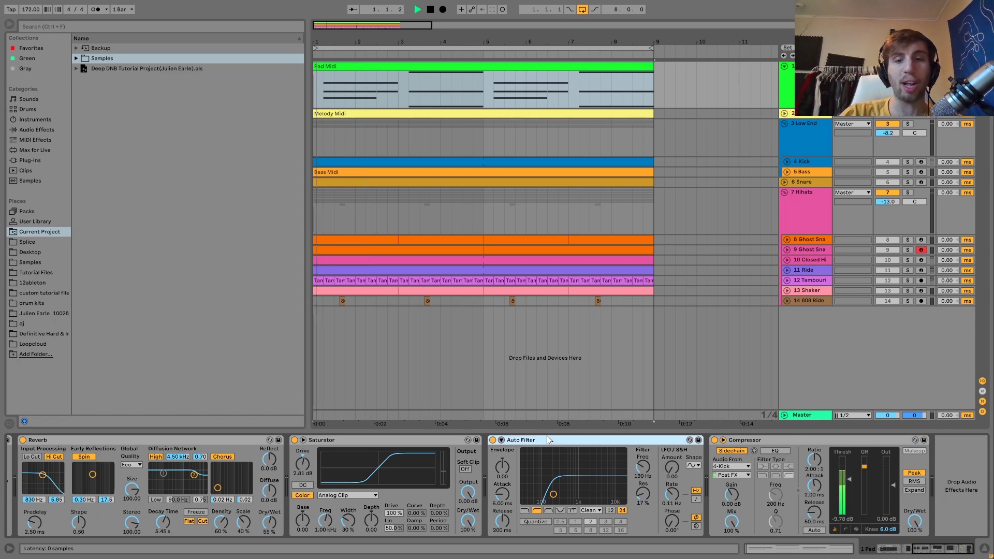
# - Stop the soloed pad and play the full mix for a short comparison
pyautogui.press('space')
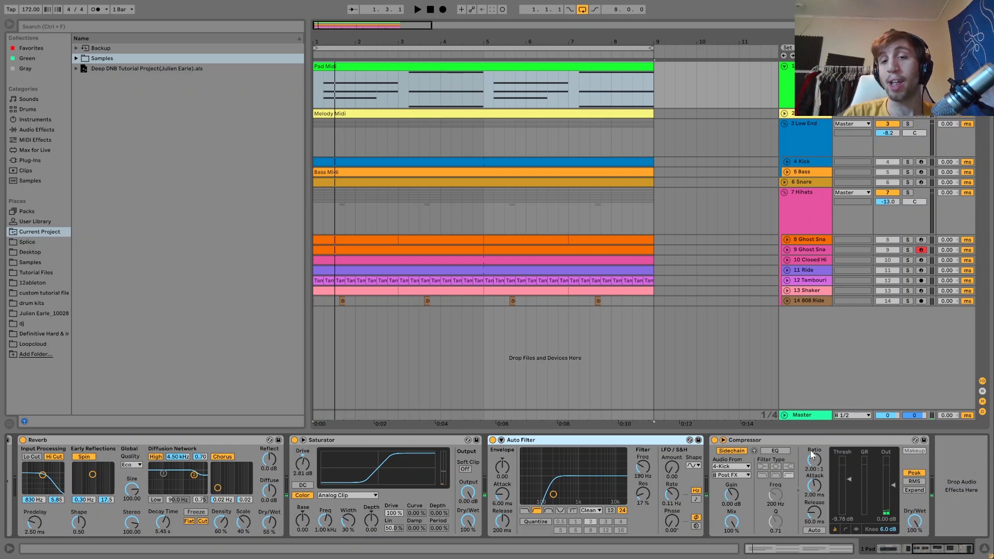
pyautogui.press('space')
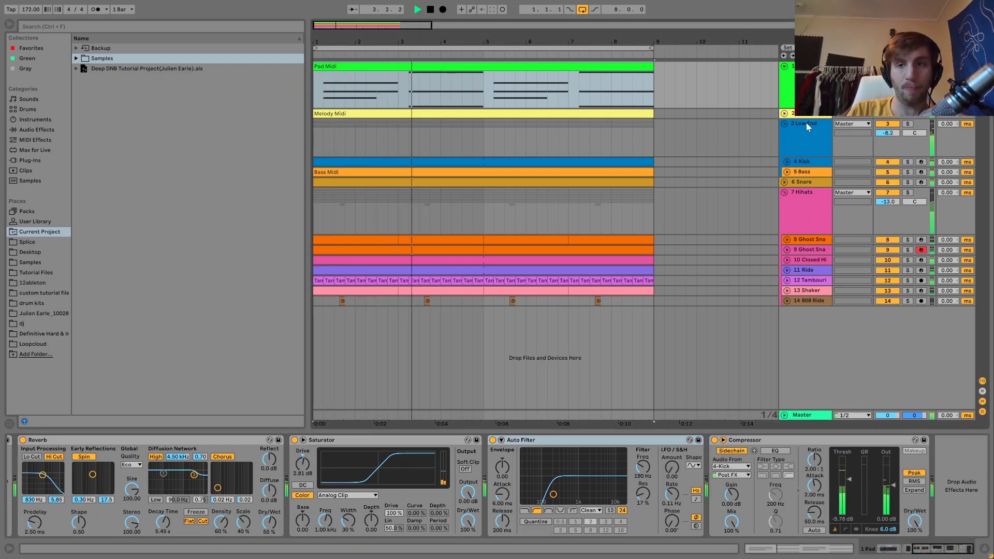
pyautogui.press('space')
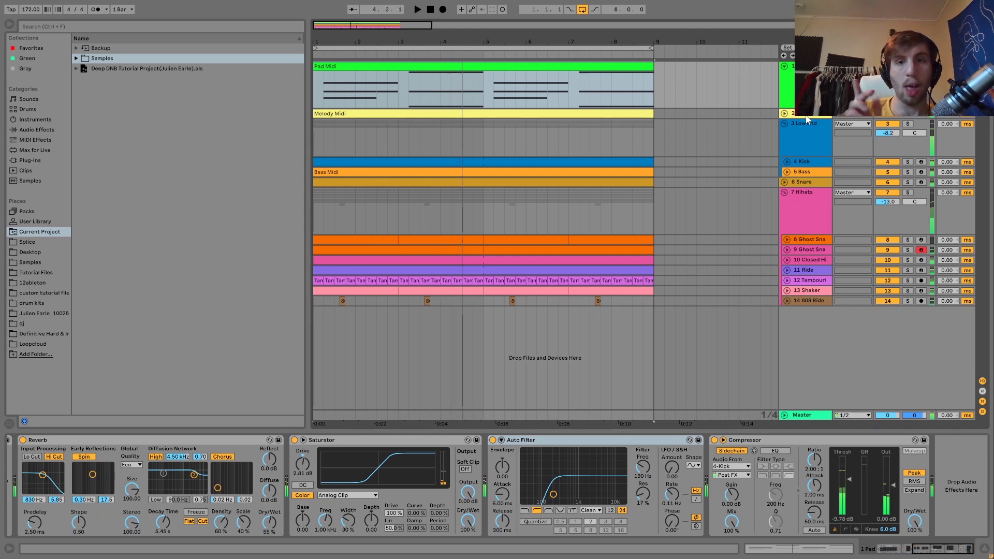
# - Select and unfold the Melody track, and play it soloed
pyautogui.click(806, 116)
pyautogui.press('u')
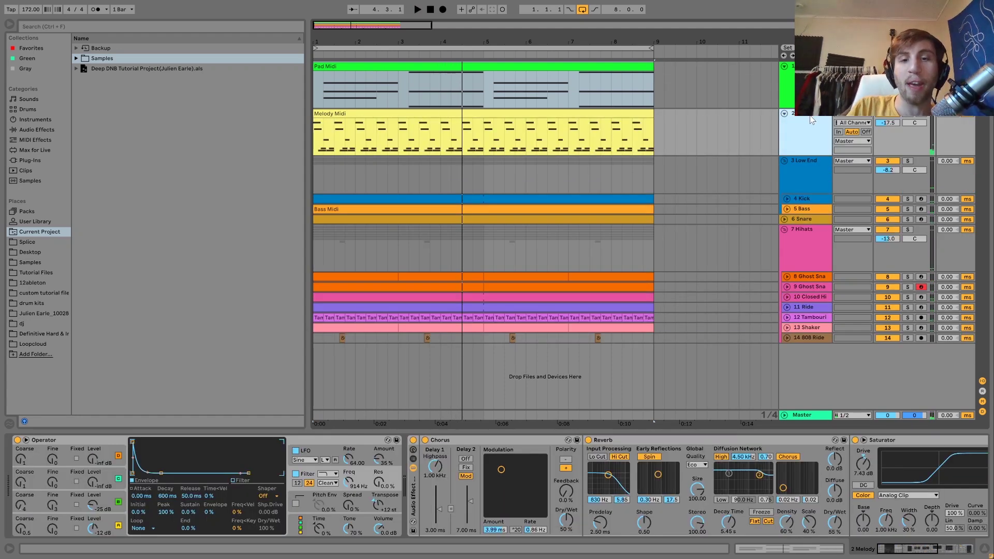
pyautogui.press('space')
pyautogui.click(813, 142)
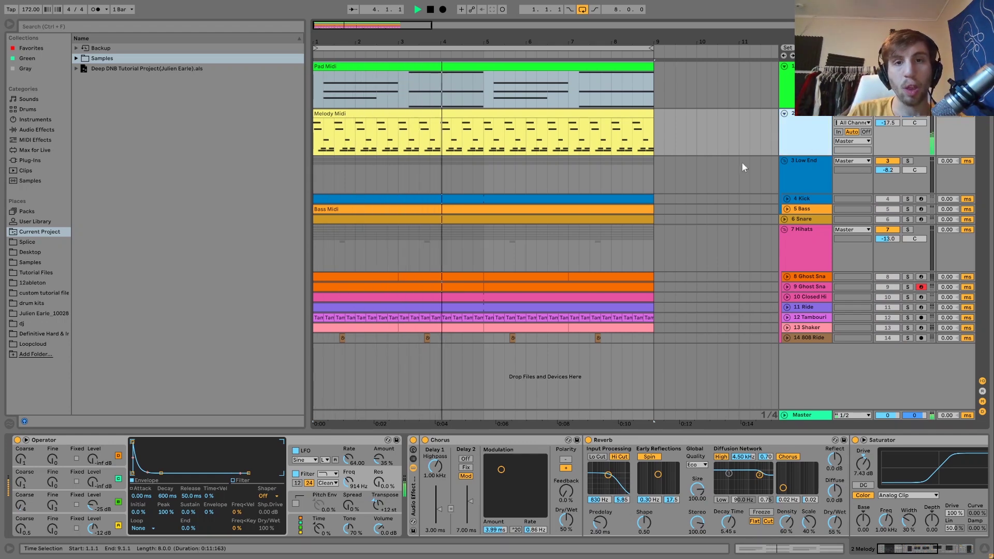
# - Bypass the Melody's Audio Effect Rack and play the dry Operator sound
pyautogui.press('space')
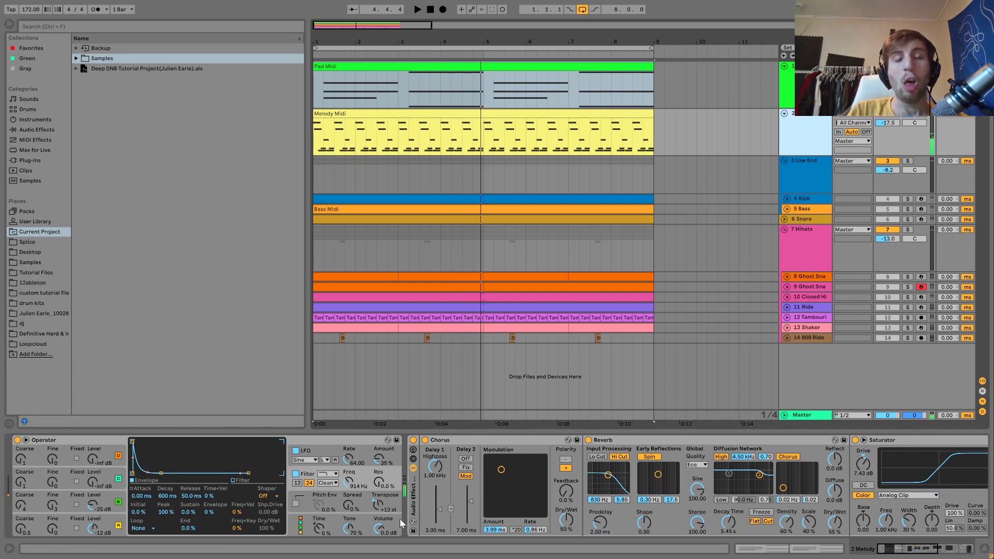
pyautogui.click(414, 440)
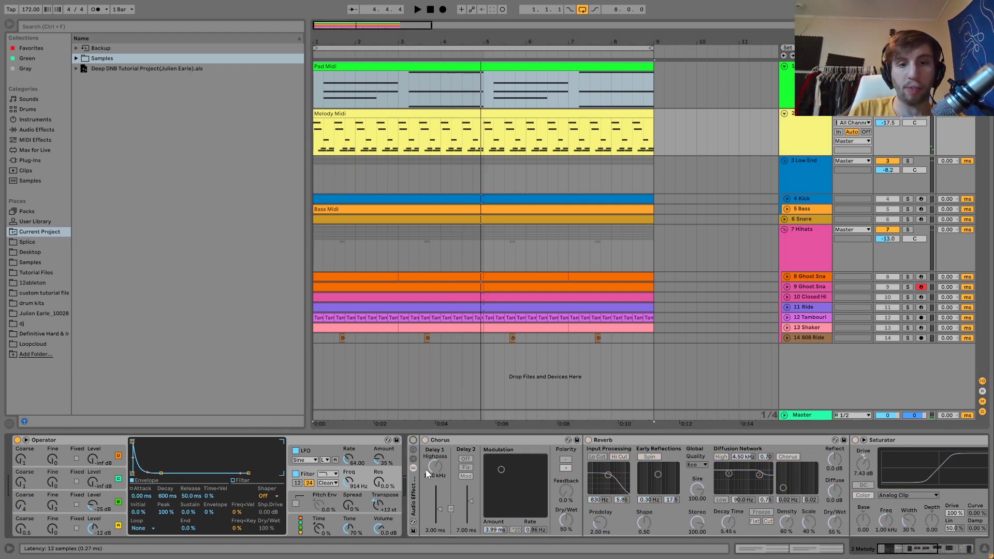
pyautogui.press('space')
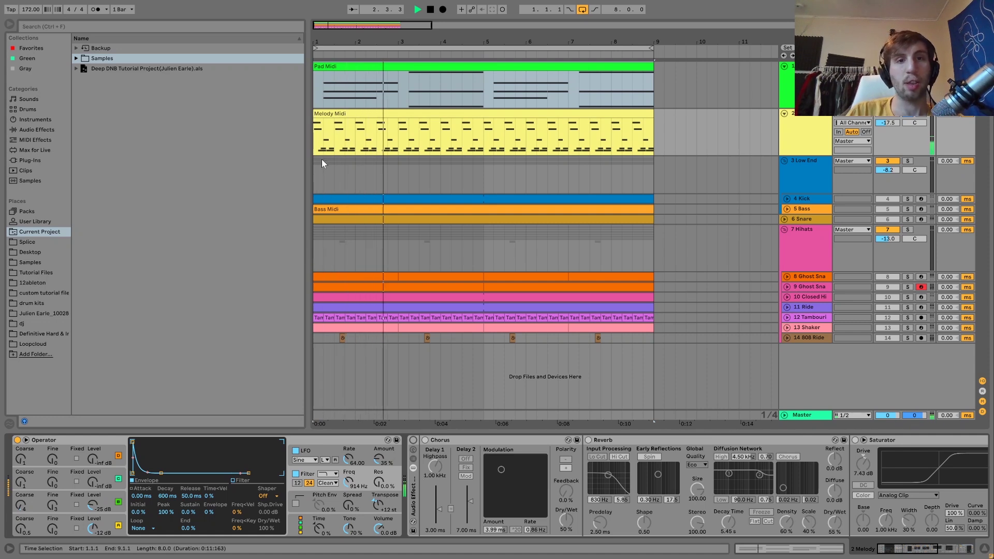
# - Open the Melody Midi clip and examine its note pattern up close in the piano roll
pyautogui.click(334, 113)
pyautogui.doubleClick(334, 113)
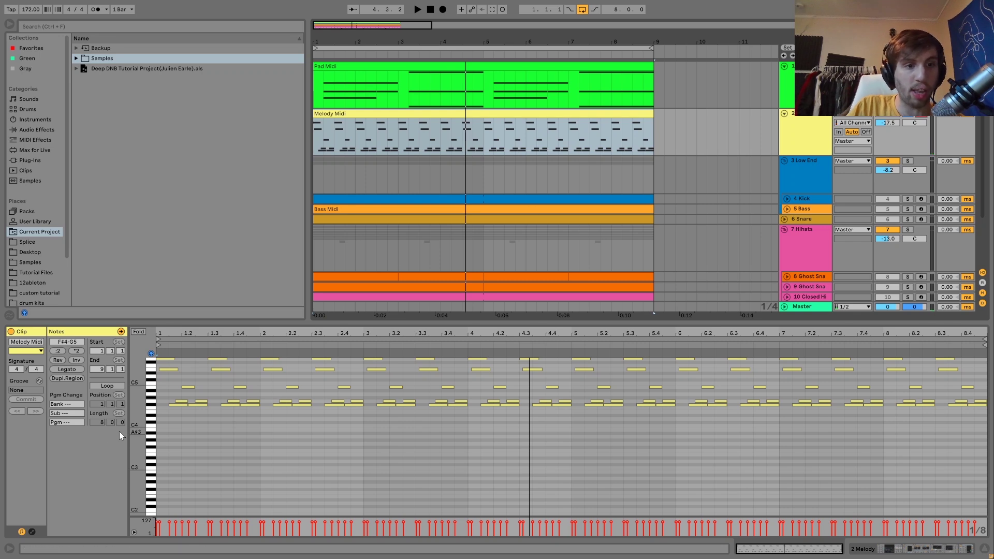
pyautogui.scroll(5, 144, 437)
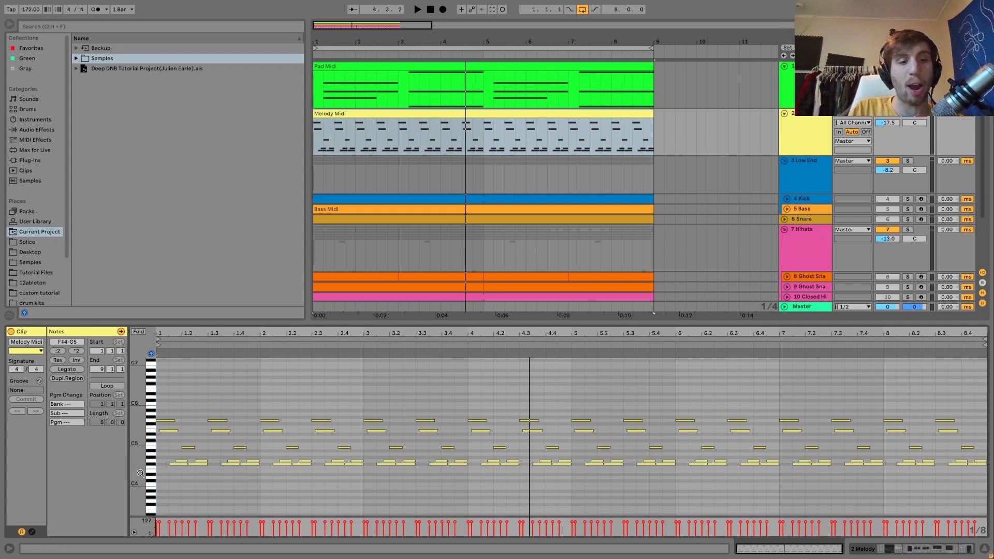
pyautogui.scroll(3, 140, 473)
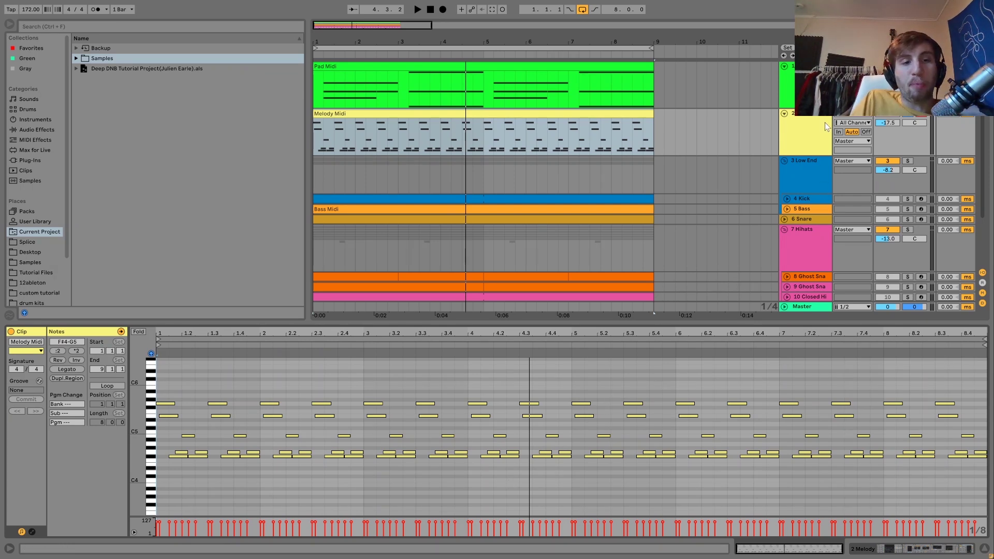
pyautogui.press('space')
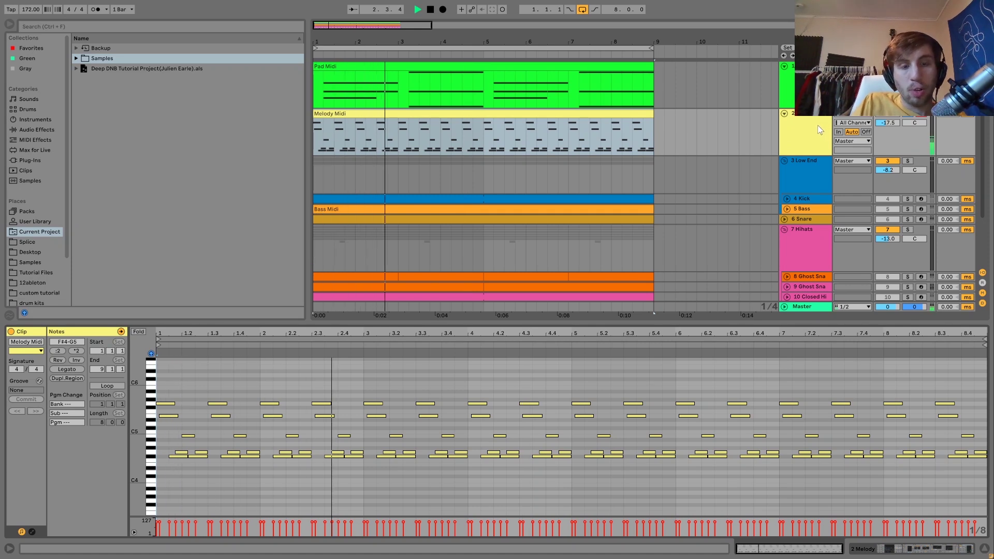
pyautogui.hotkey('shift', 'Tab')
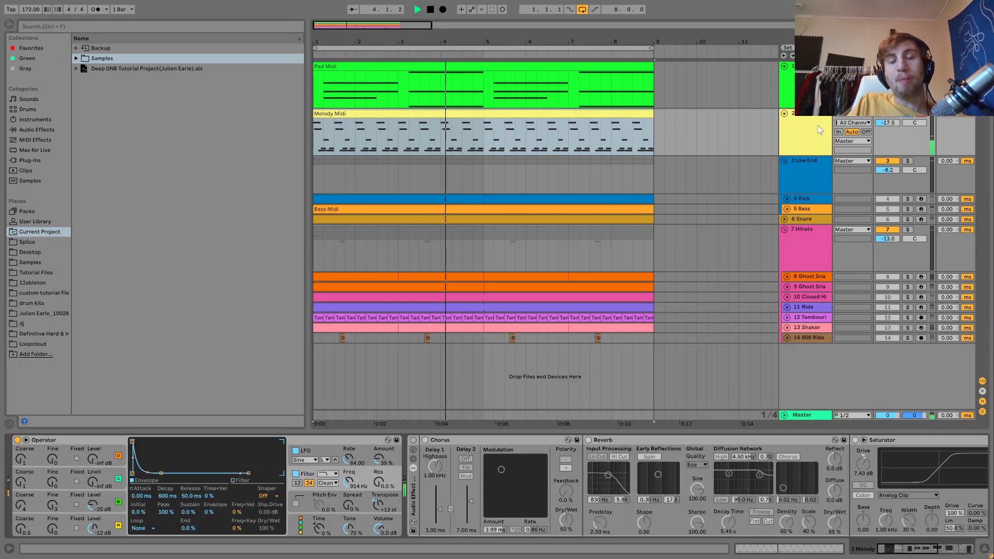
pyautogui.press('space')
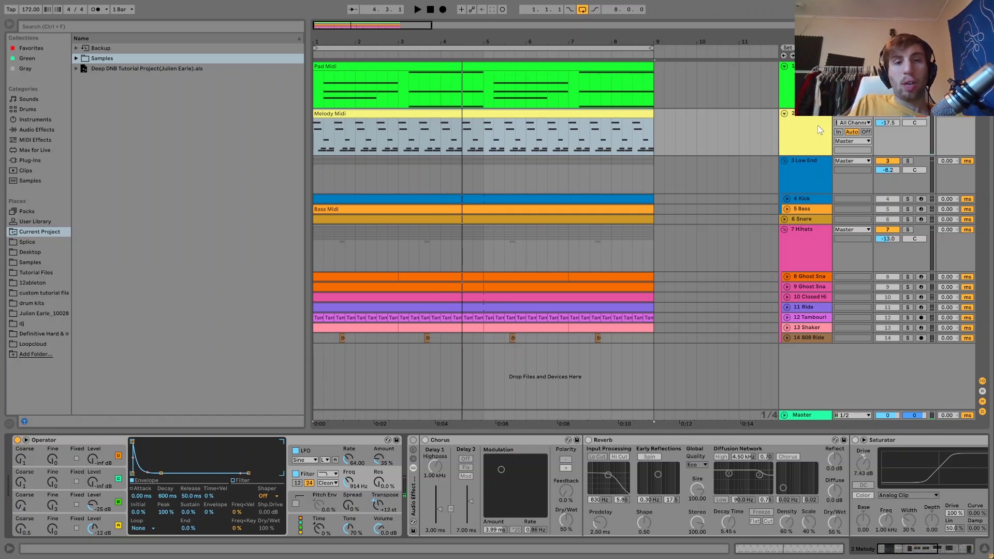
pyautogui.press('space')
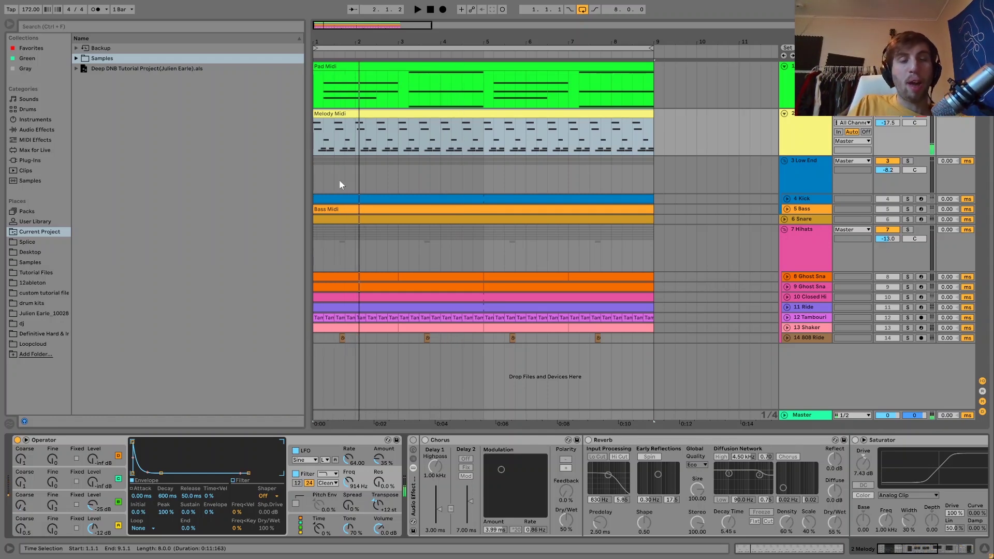
pyautogui.press('space')
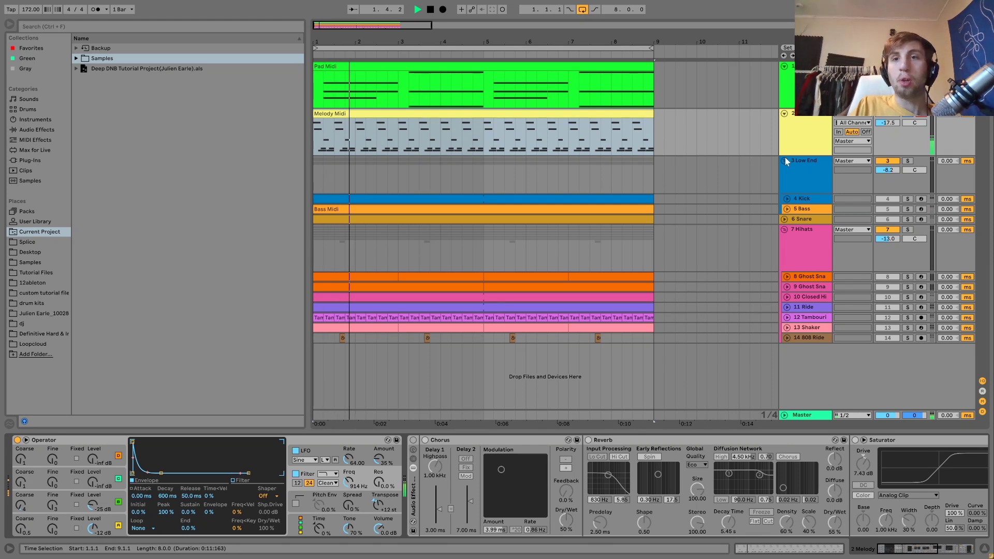
pyautogui.press('space')
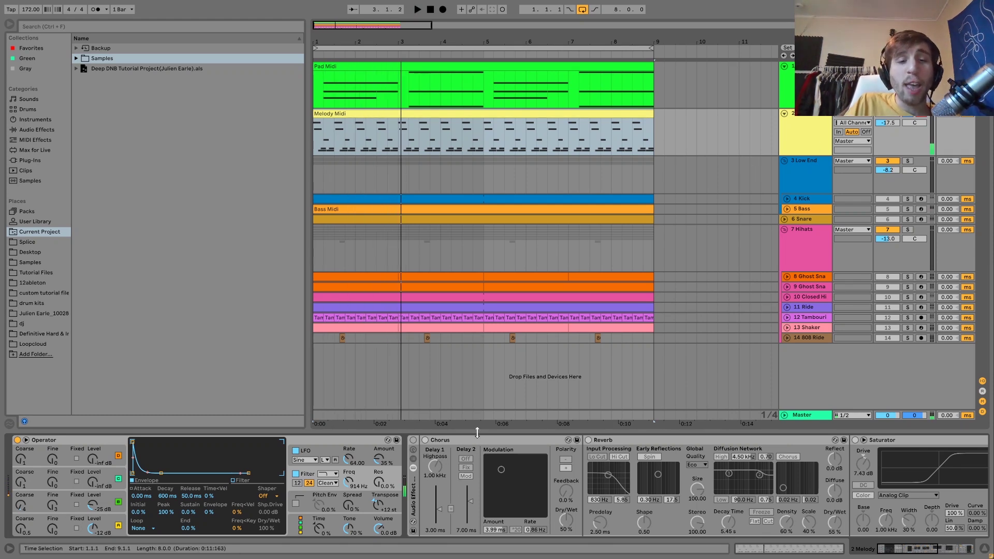
# - Re-enable the Melody's Audio Effect Rack and listen to the melody with its effects
pyautogui.click(413, 441)
pyautogui.press('space')
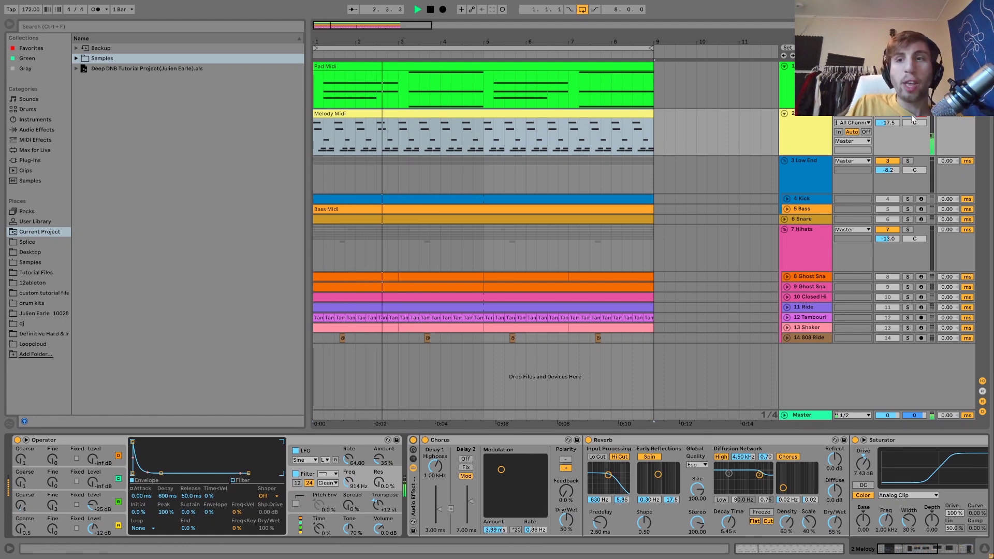
pyautogui.click(805, 137)
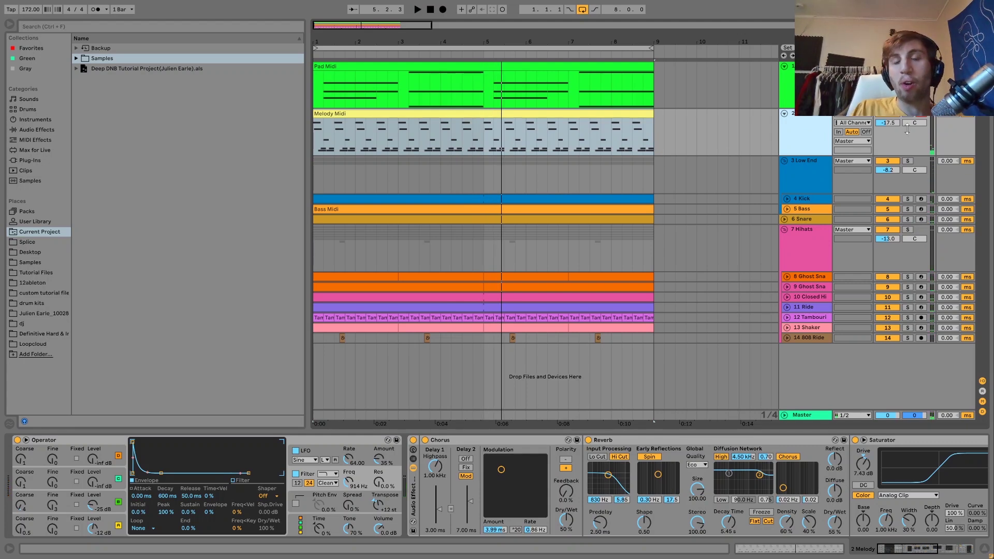
# - Play the soloed melody and add the Bass track to the solo to hear how the two relate
pyautogui.press('space')
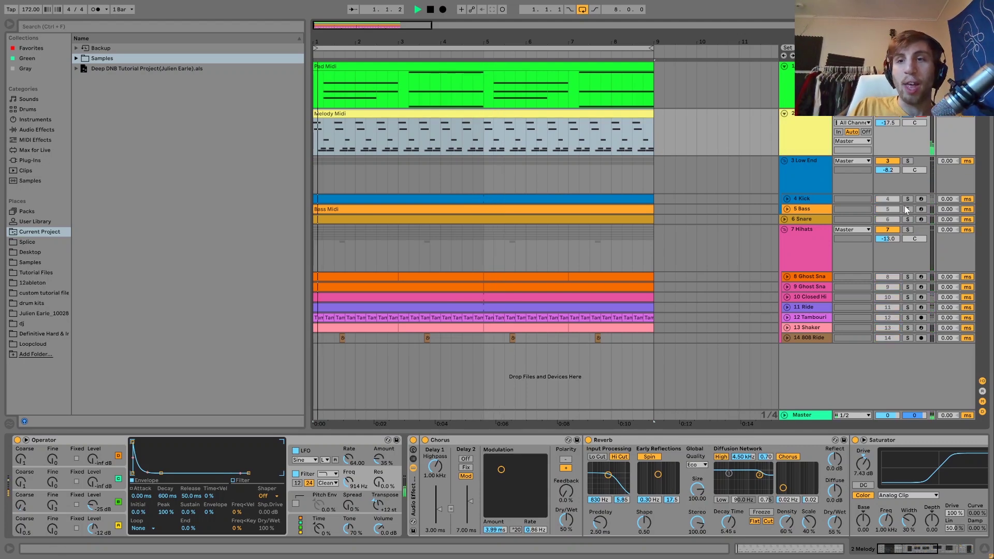
pyautogui.click(907, 210)
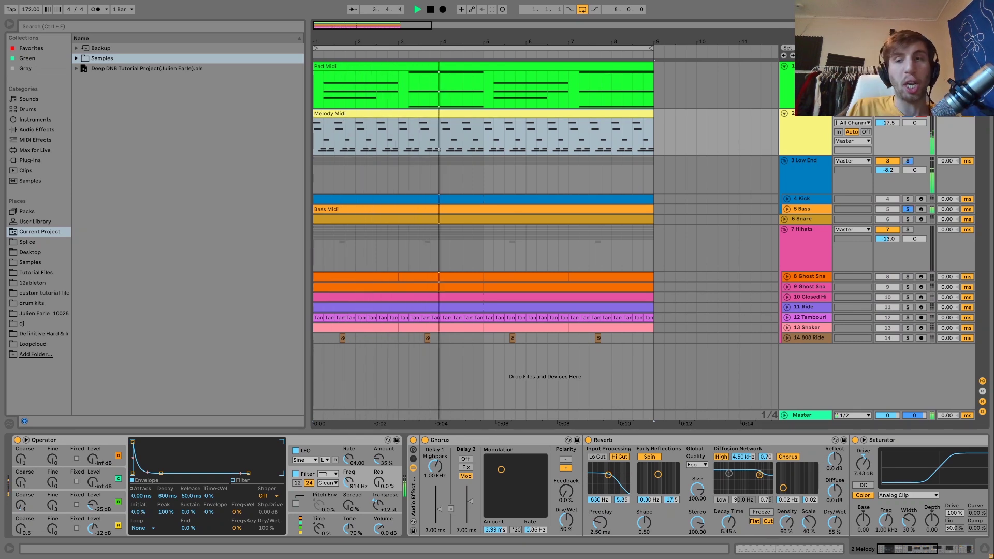
pyautogui.press('space')
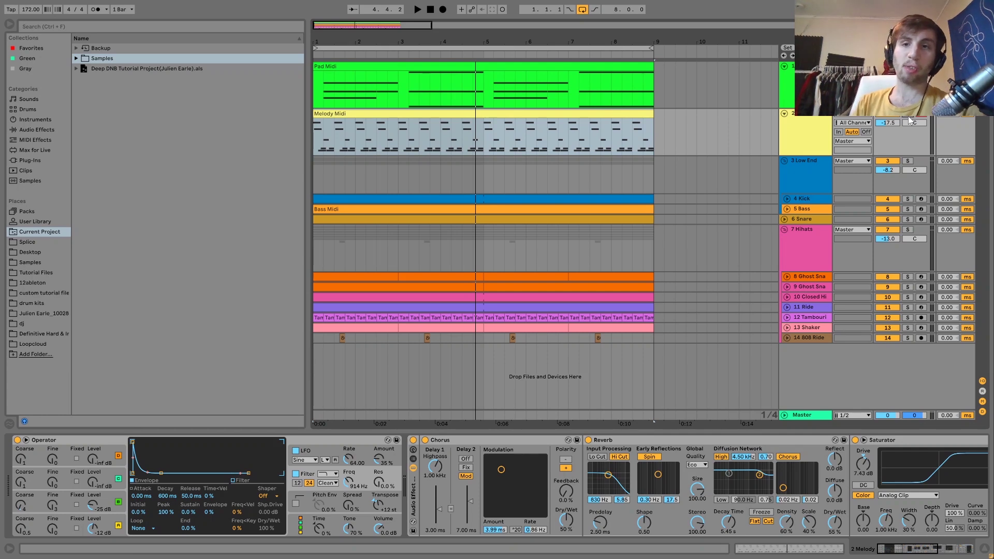
# - Play the full mix in short passes and compare it with the soloed Melody track
pyautogui.press('space')
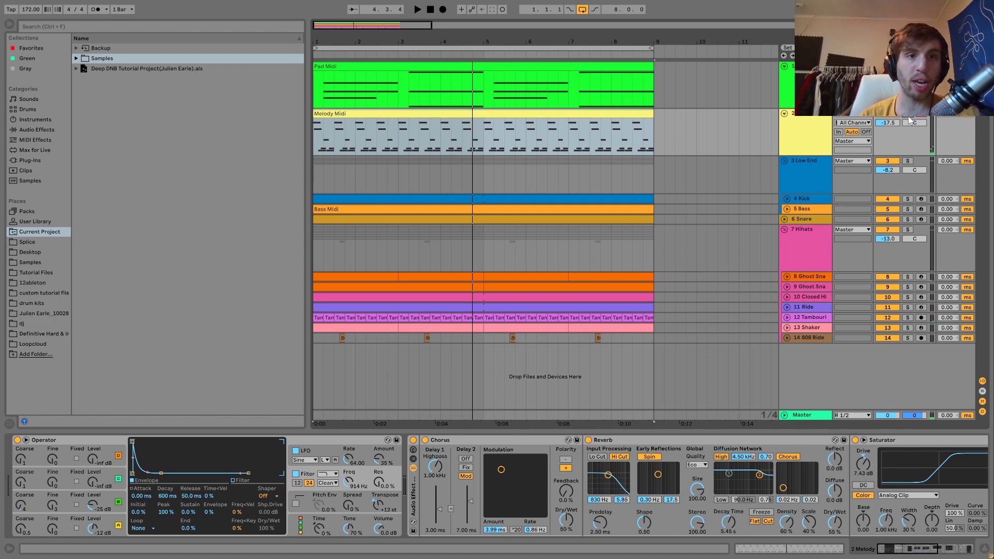
pyautogui.press('space')
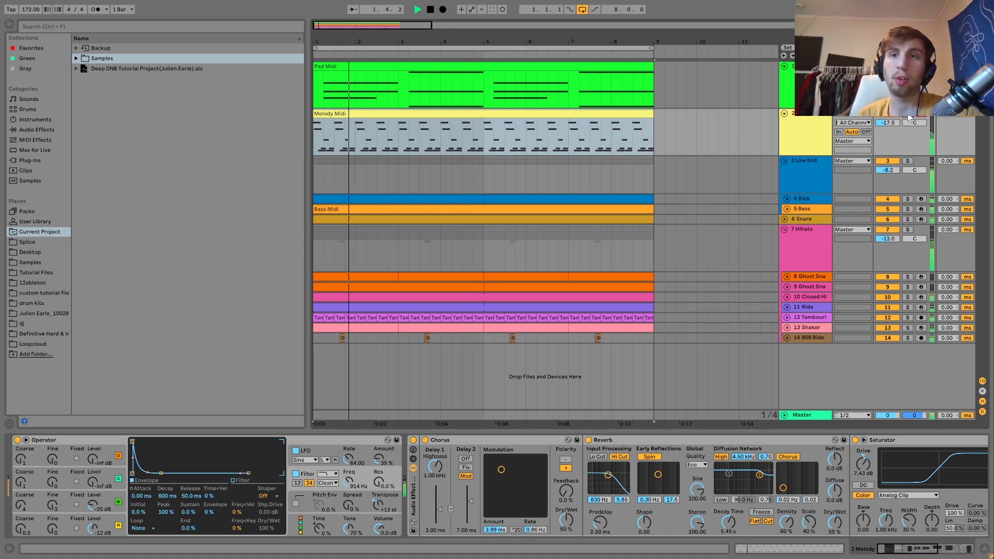
pyautogui.press('space')
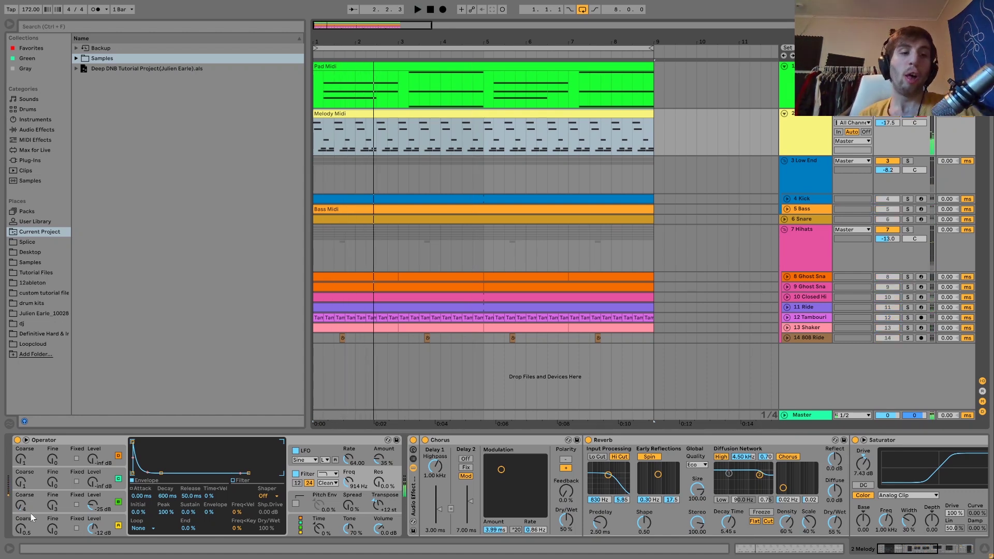
# - Examine the settings of Operator's two active oscillators and its filter on the Melody track
pyautogui.click(112, 521)
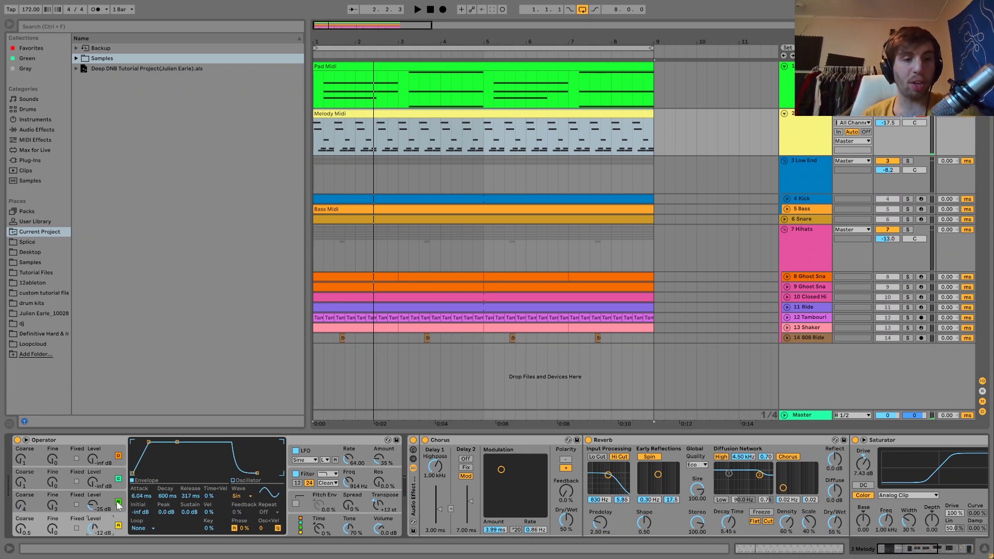
pyautogui.click(113, 499)
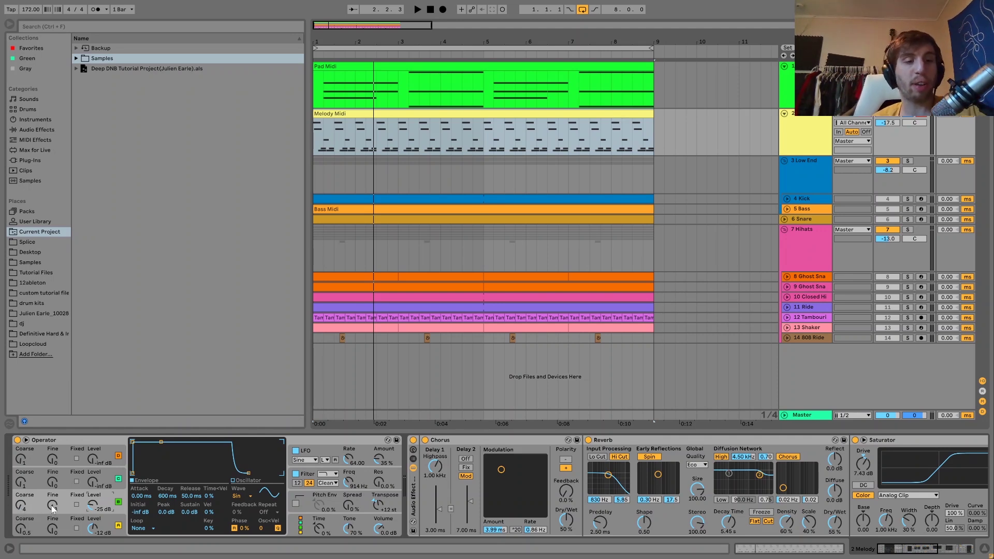
pyautogui.click(309, 482)
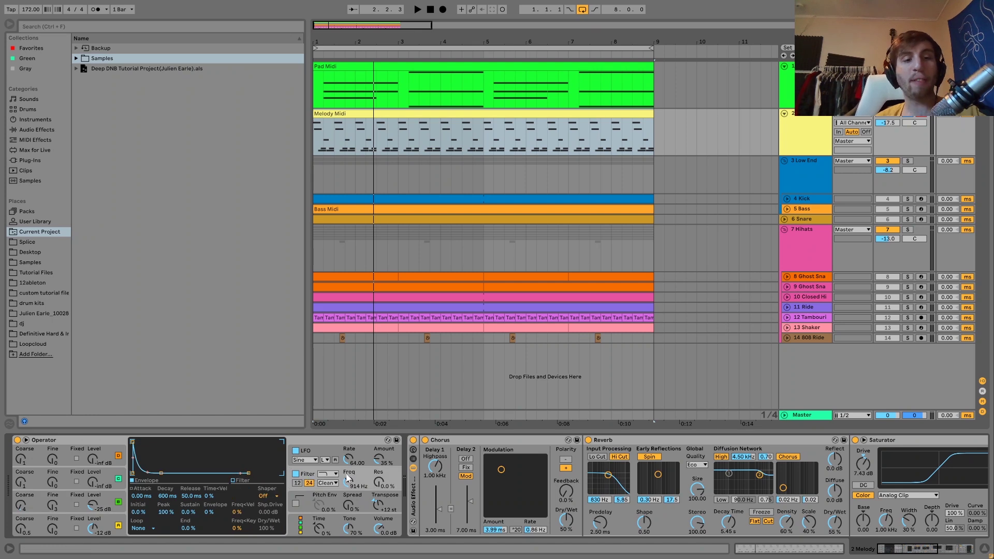
# - Compare the melody with Operator's filter switched off and on during playback, ending with the LFO settings shown
pyautogui.click(298, 474)
pyautogui.press('space')
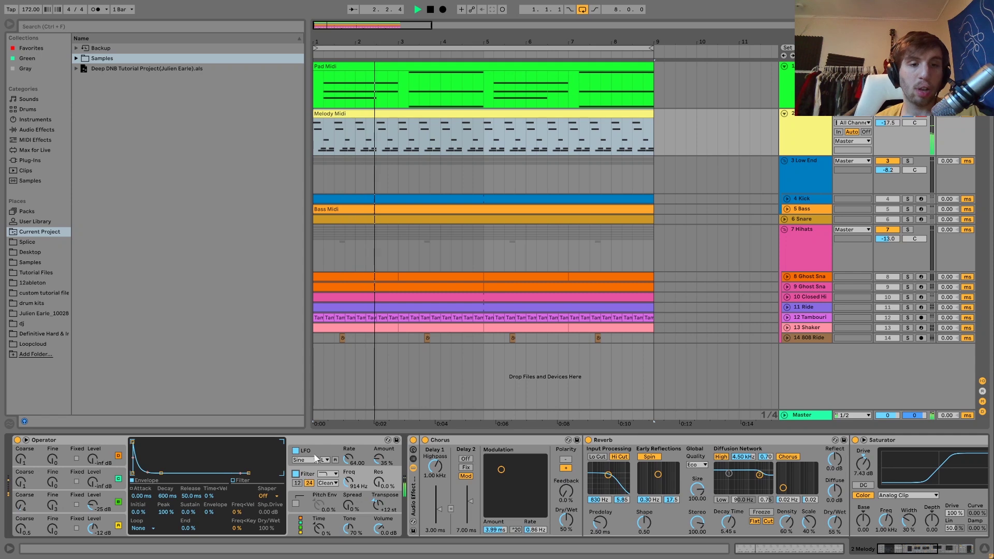
pyautogui.click(296, 474)
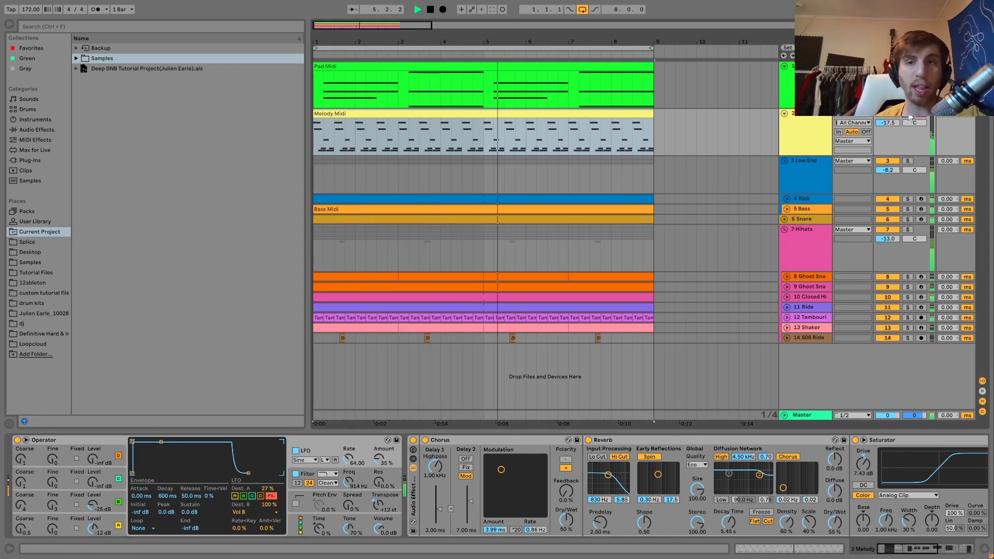
pyautogui.press('space')
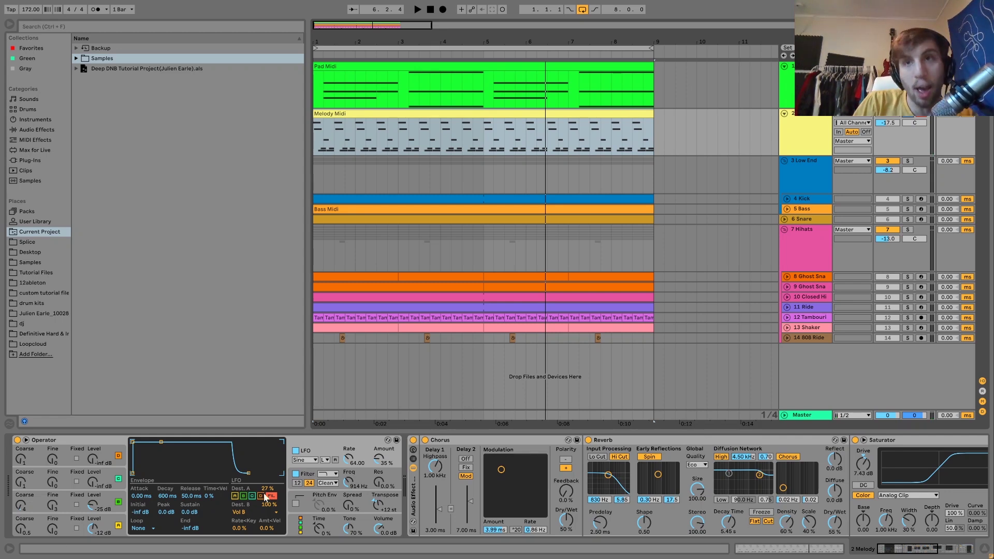
# - Play the soloed melody and compare it with Operator's LFO switched off and back on
pyautogui.press('space')
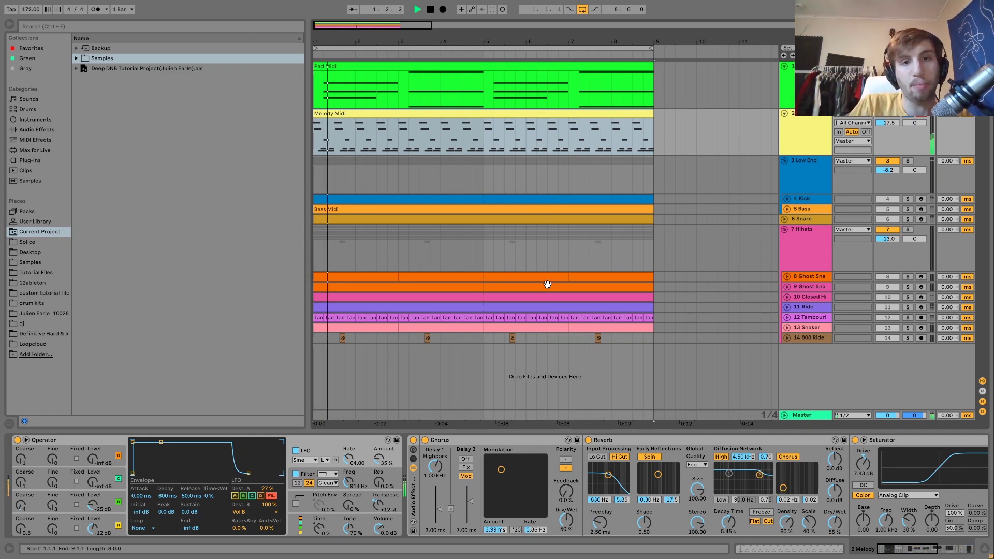
pyautogui.click(296, 450)
pyautogui.click(296, 450)
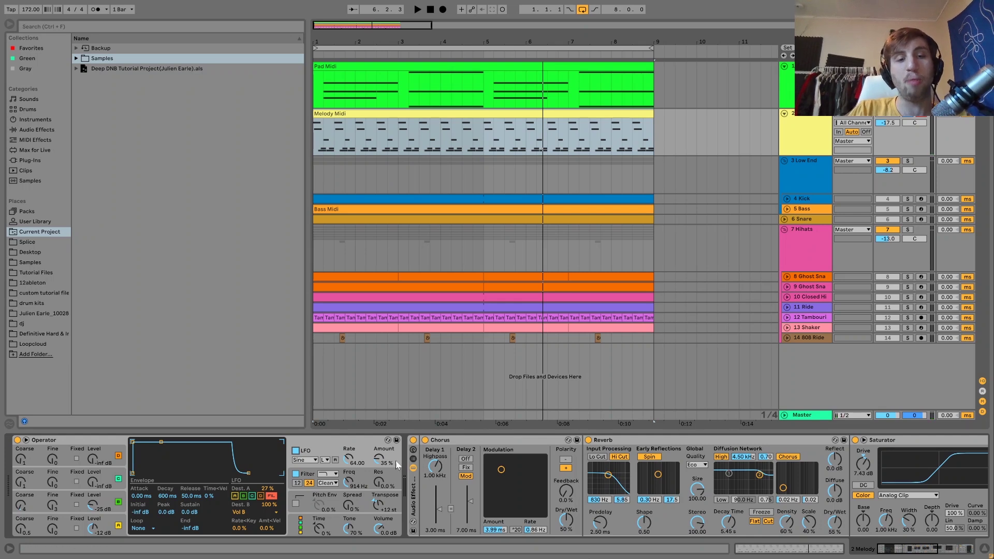
pyautogui.press('space')
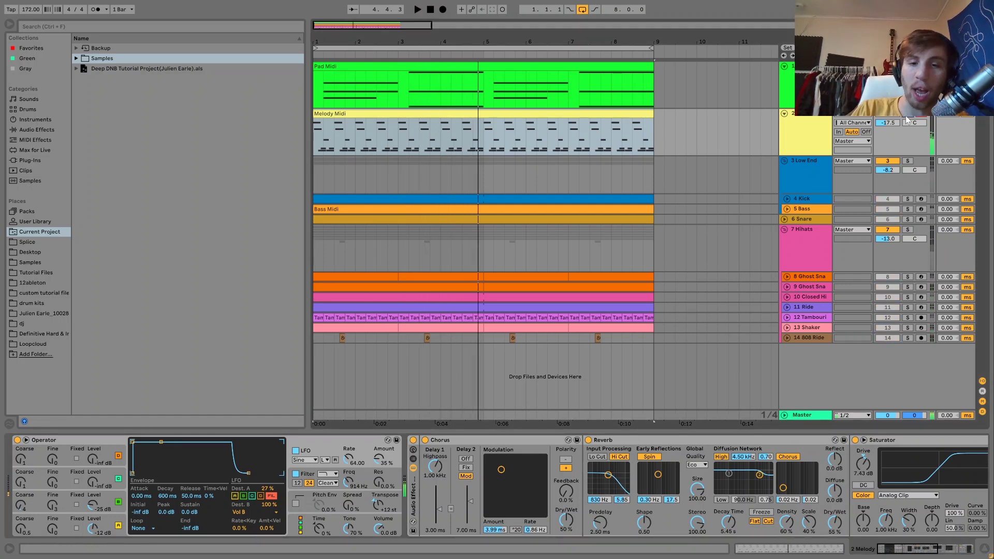
# - Examine the Chorus and Reverb settings in the Melody track's effects chain, continuing through to the Compressor
pyautogui.hscroll(4, 399, 503)
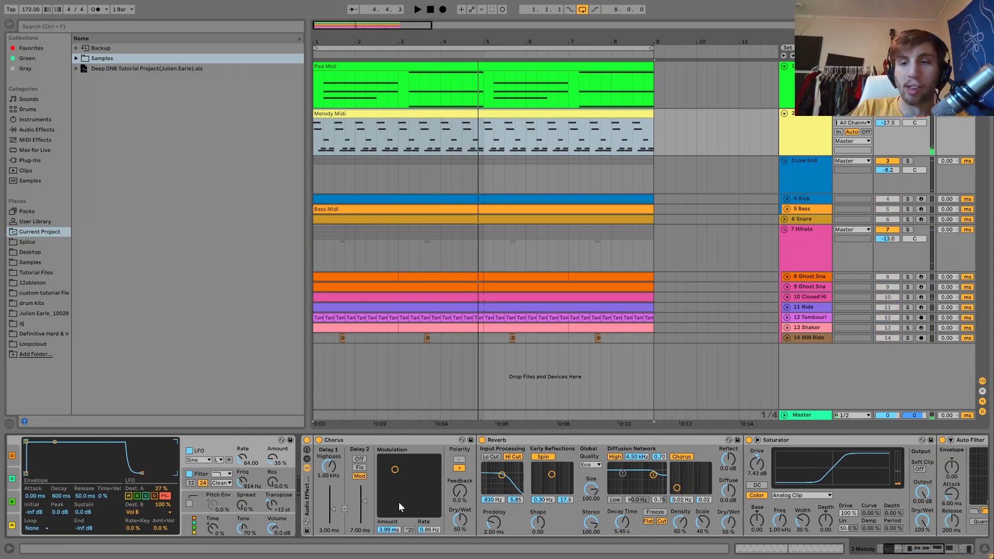
pyautogui.hscroll(4, 399, 502)
pyautogui.hscroll(2, 309, 489)
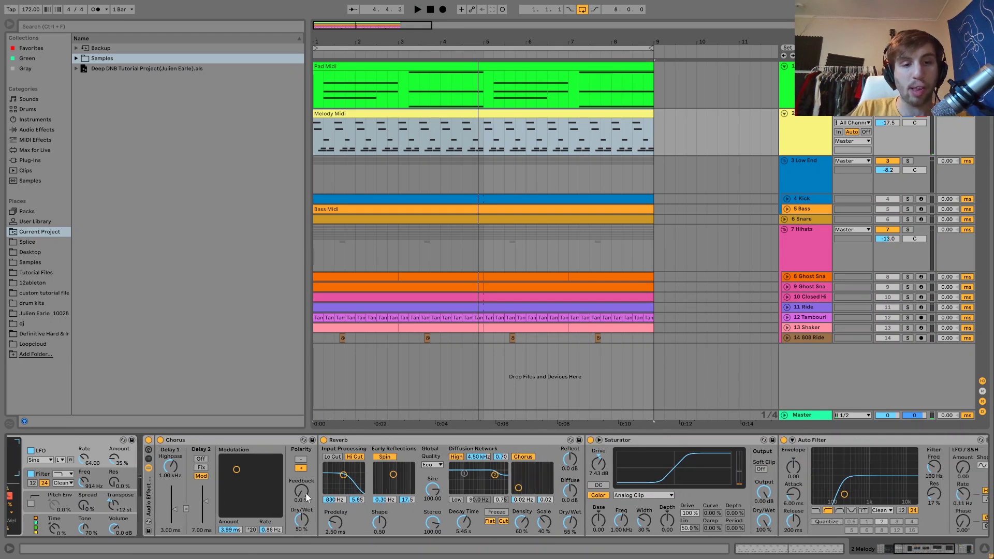
pyautogui.hscroll(2, 305, 492)
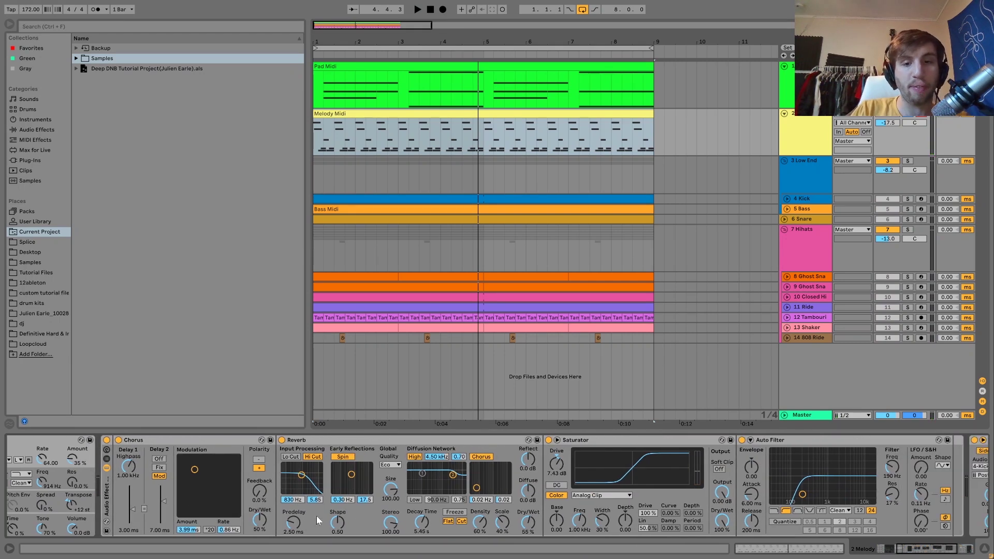
pyautogui.hscroll(10, 316, 516)
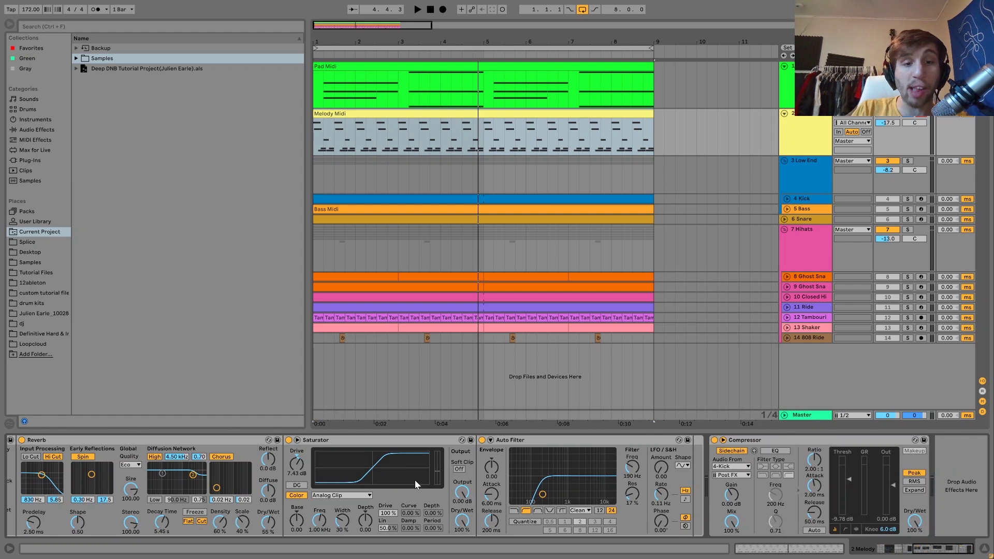
# - Examine the Saturator and the kick-sidechained Compressor on the Melody track while playing the soloed melody
pyautogui.click(350, 441)
pyautogui.press('space')
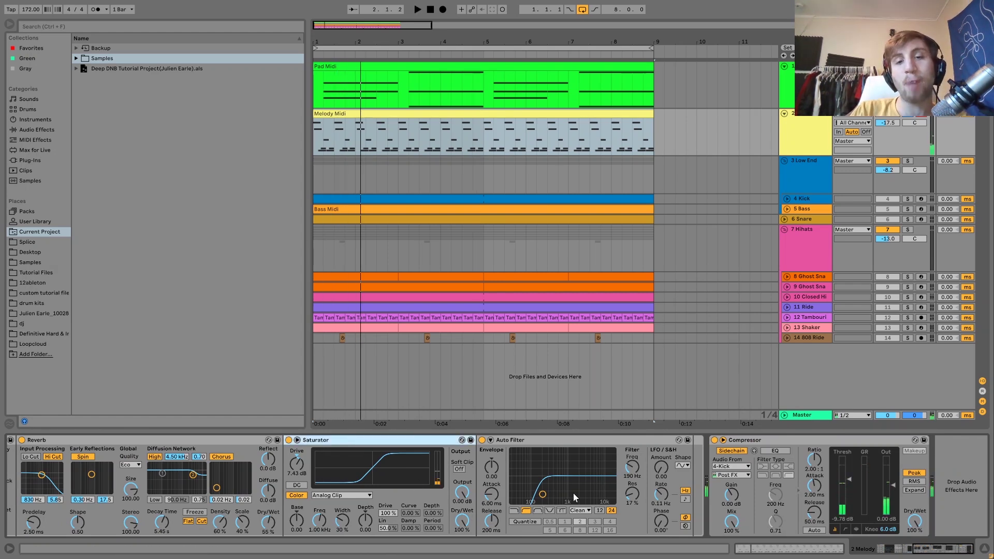
pyautogui.click(775, 440)
pyautogui.press('space')
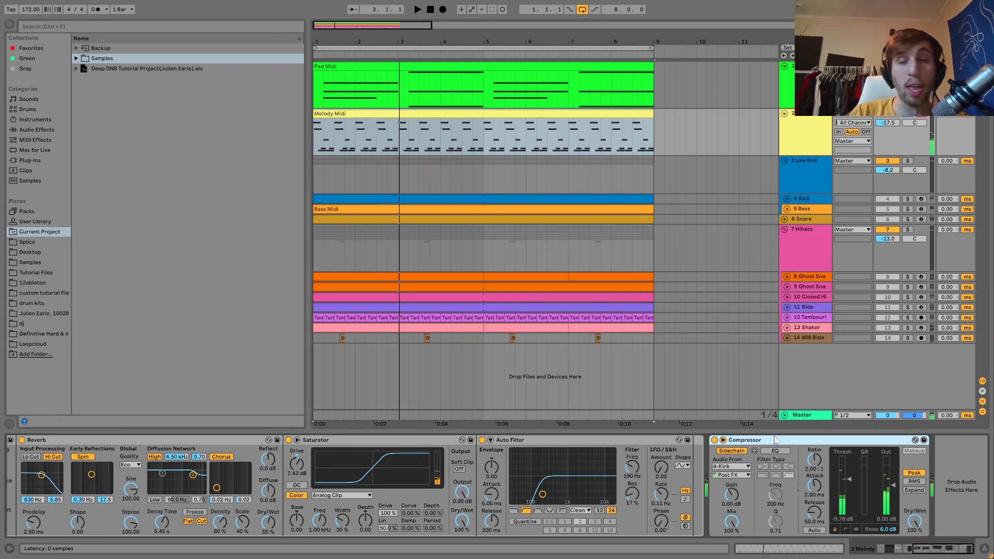
# - Solo the Kick track, unfold it to show its devices, and play the kick on its own
pyautogui.click(908, 199)
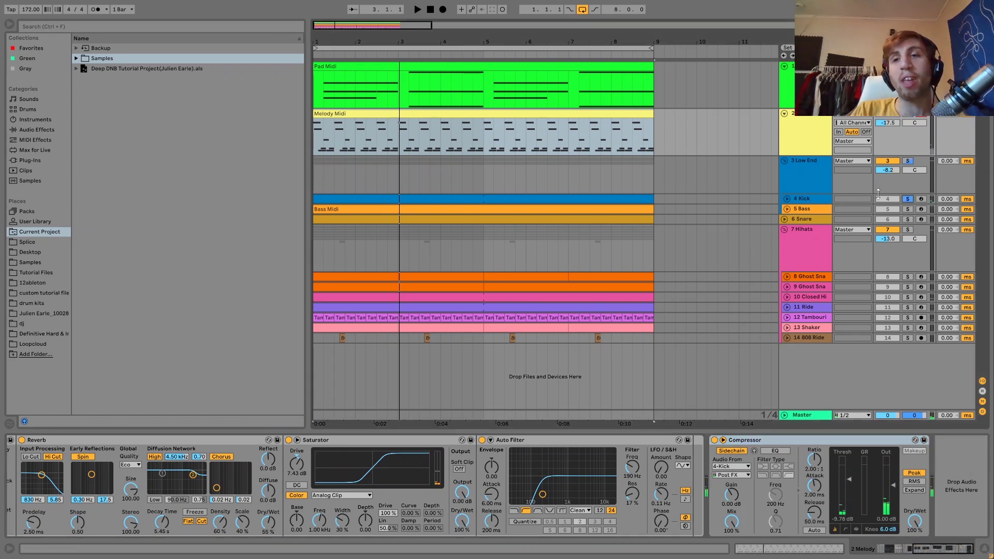
pyautogui.click(811, 200)
pyautogui.press('u')
pyautogui.press('space')
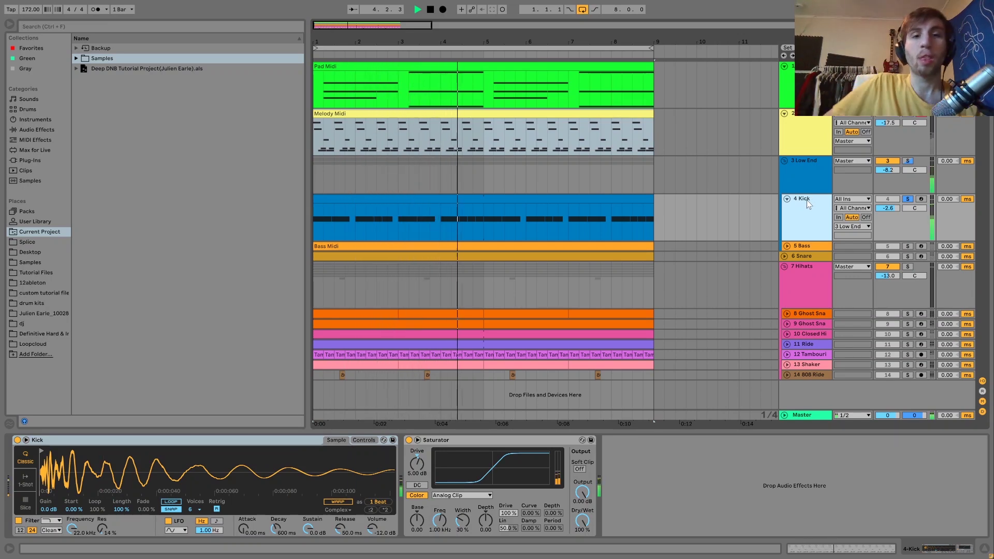
pyautogui.press('space')
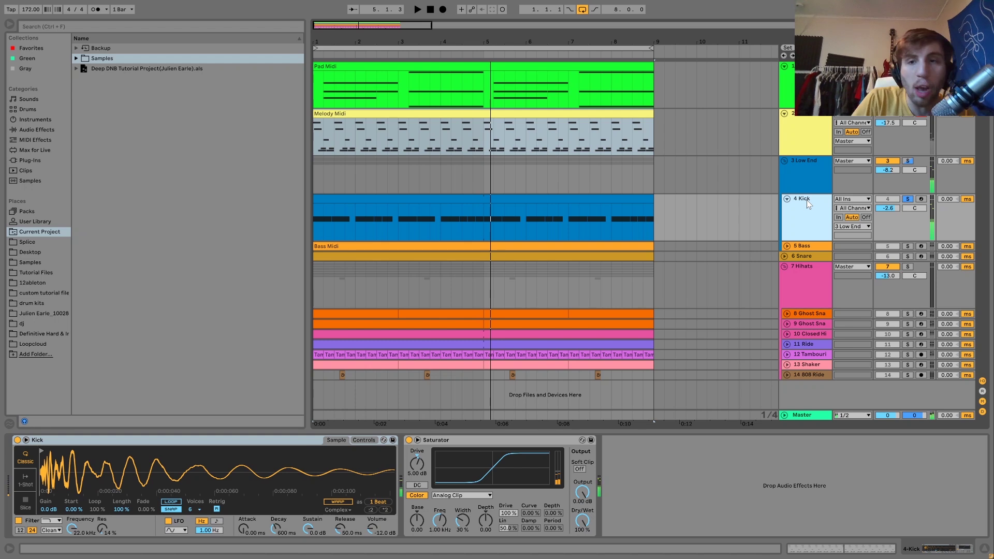
# - Turn off the Kick track's solo and open its MIDI clip
pyautogui.click(907, 199)
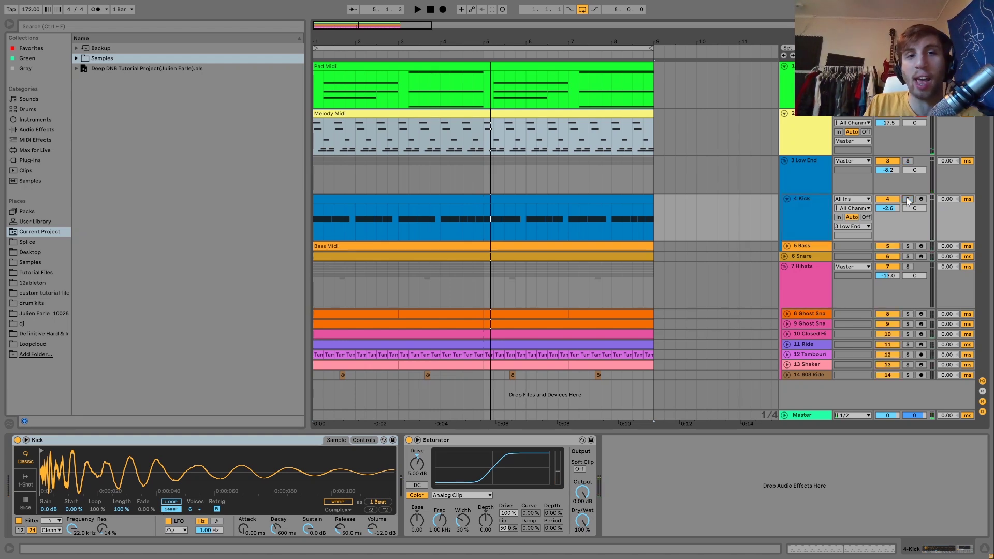
pyautogui.press('space')
pyautogui.click(822, 206)
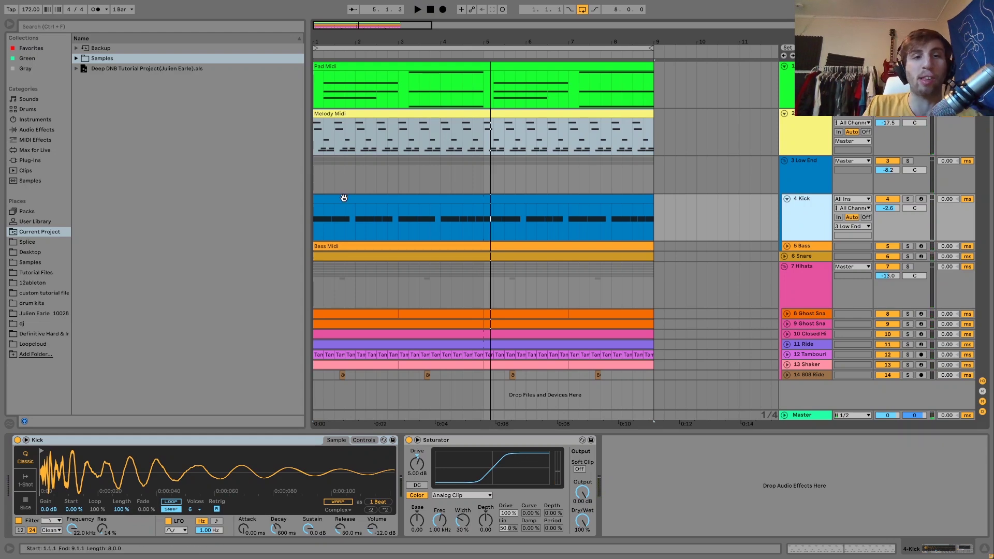
pyautogui.doubleClick(343, 201)
pyautogui.click(800, 220)
# - Solo the Hihats group together with the Snare track and play them
pyautogui.click(914, 266)
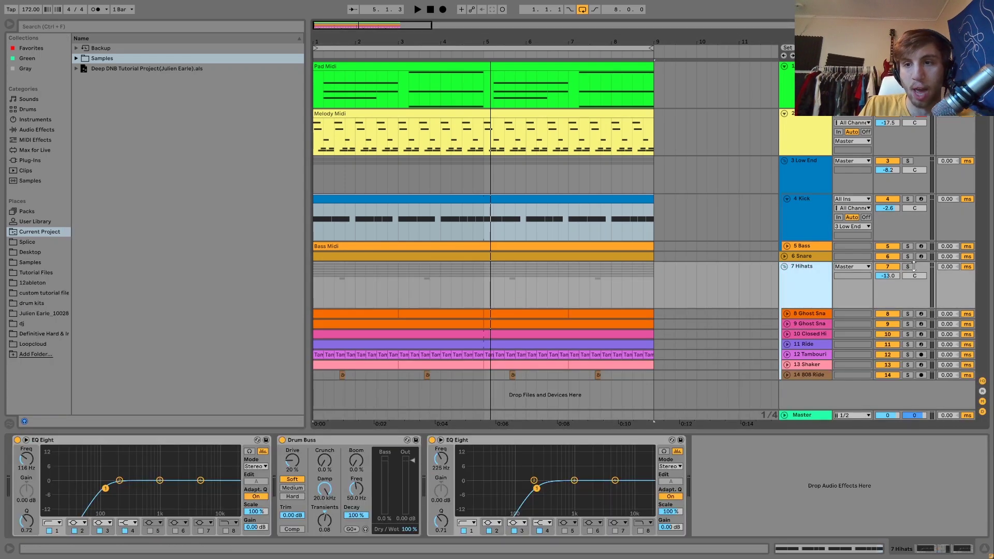
pyautogui.click(908, 267)
pyautogui.click(908, 256)
pyautogui.press('space')
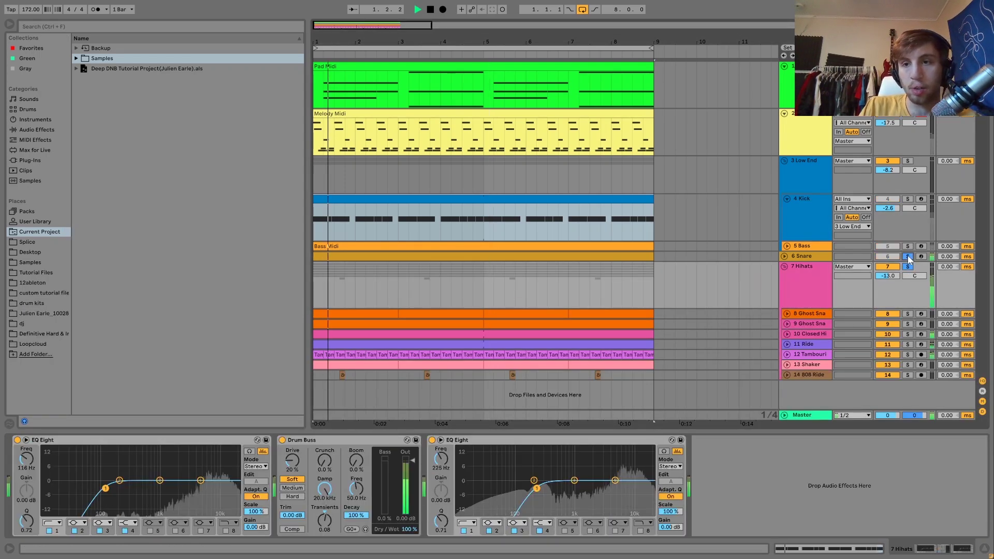
# - Add the Kick track to the solo and examine its MIDI clip's note pattern during short playback passes
pyautogui.click(909, 200)
pyautogui.doubleClick(411, 200)
pyautogui.press('space')
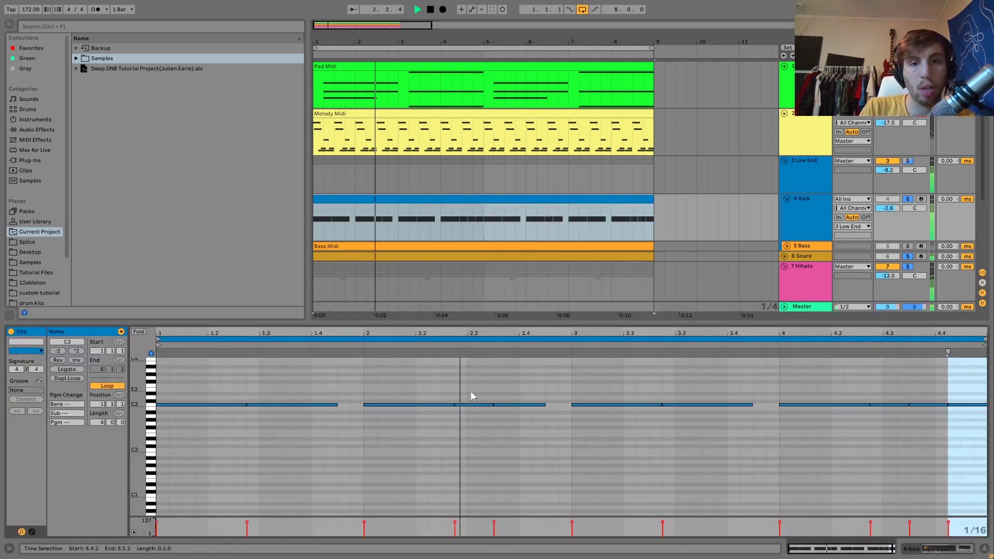
pyautogui.press('space')
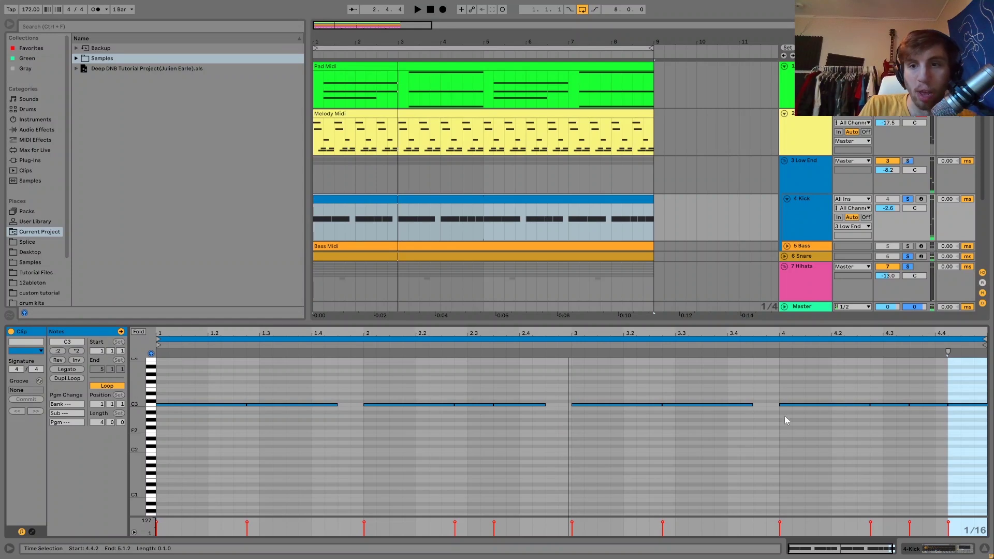
pyautogui.click(768, 347)
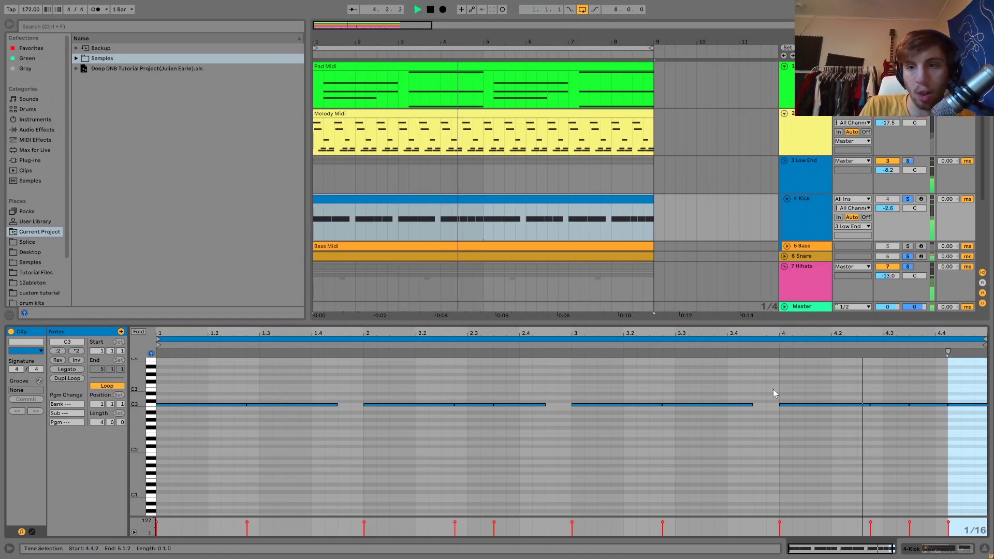
pyautogui.press('space')
# - Show the Kick track's devices and play the kick soloed alone, then together with the Snare and Hihats
pyautogui.click(809, 211)
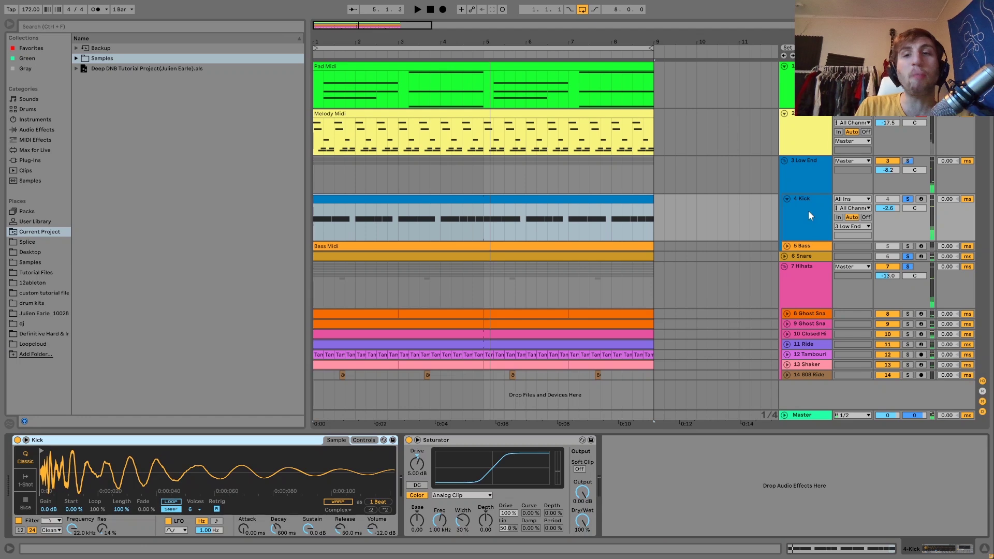
pyautogui.click(911, 200)
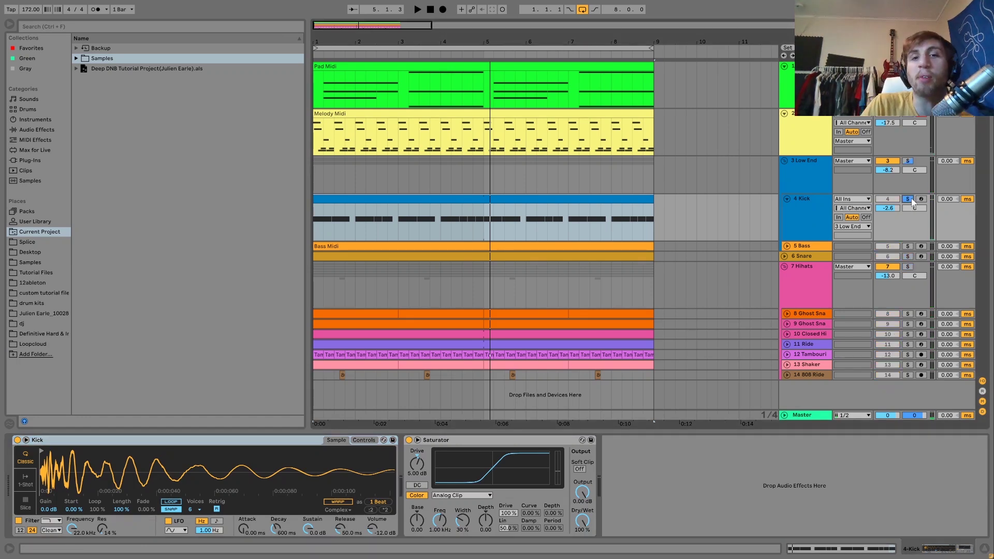
pyautogui.click(800, 209)
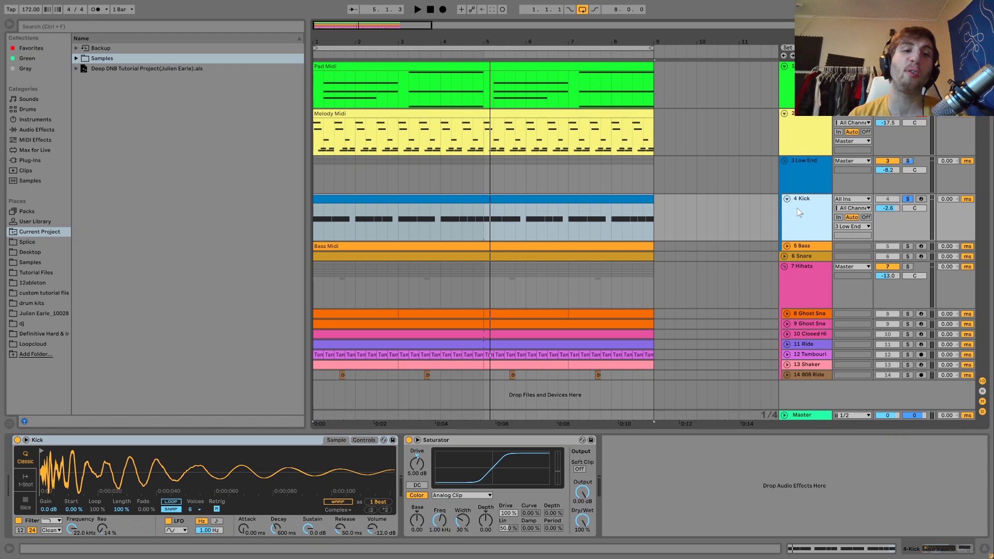
pyautogui.press('space')
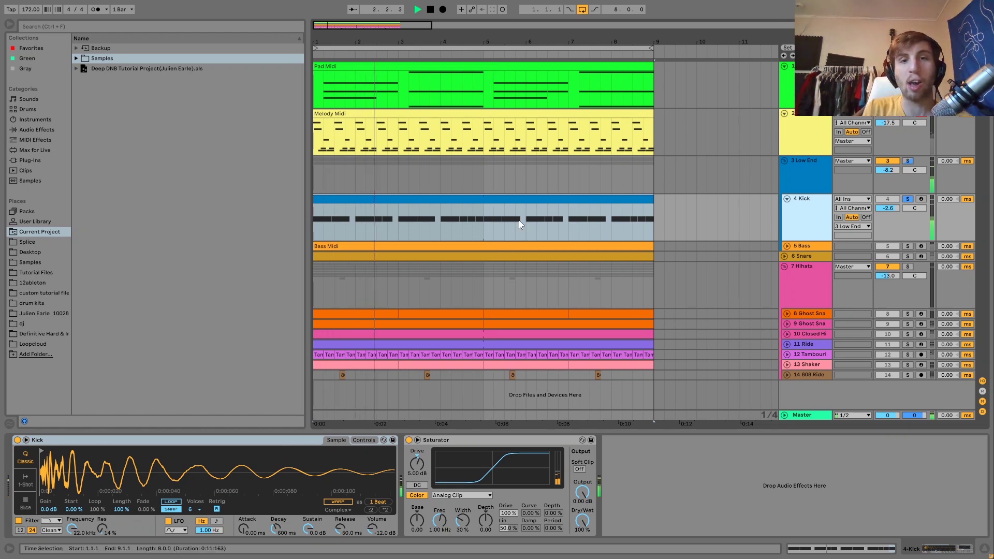
pyautogui.press('space')
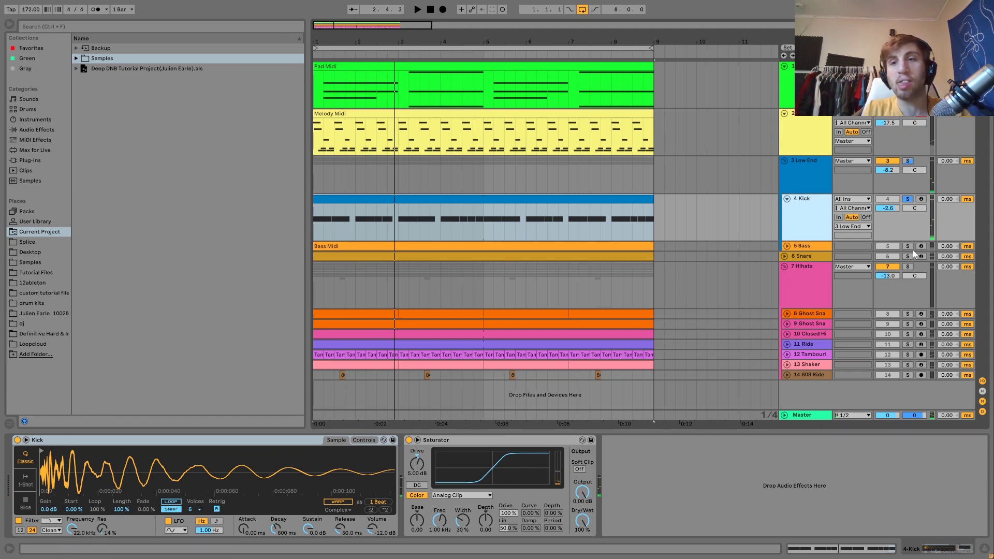
pyautogui.click(909, 267)
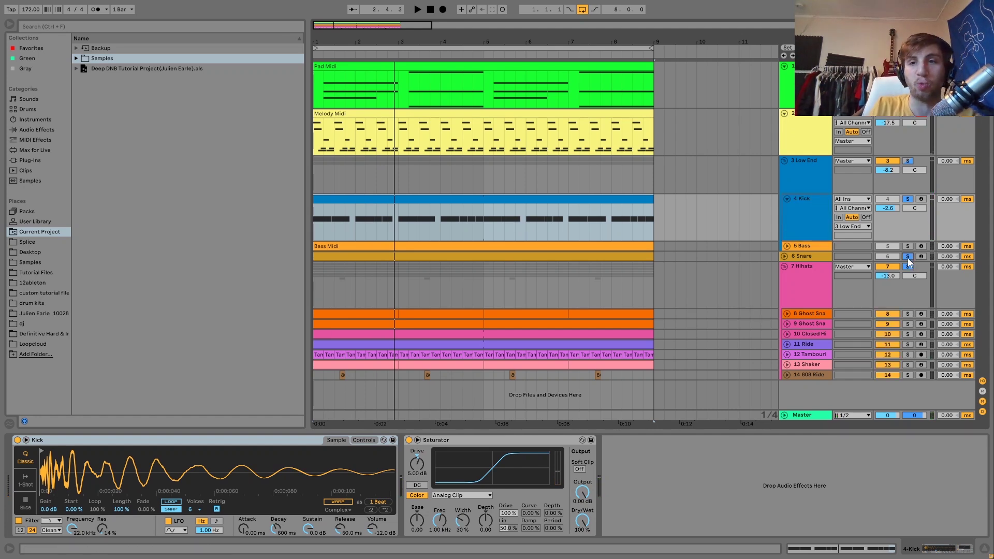
pyautogui.press('space')
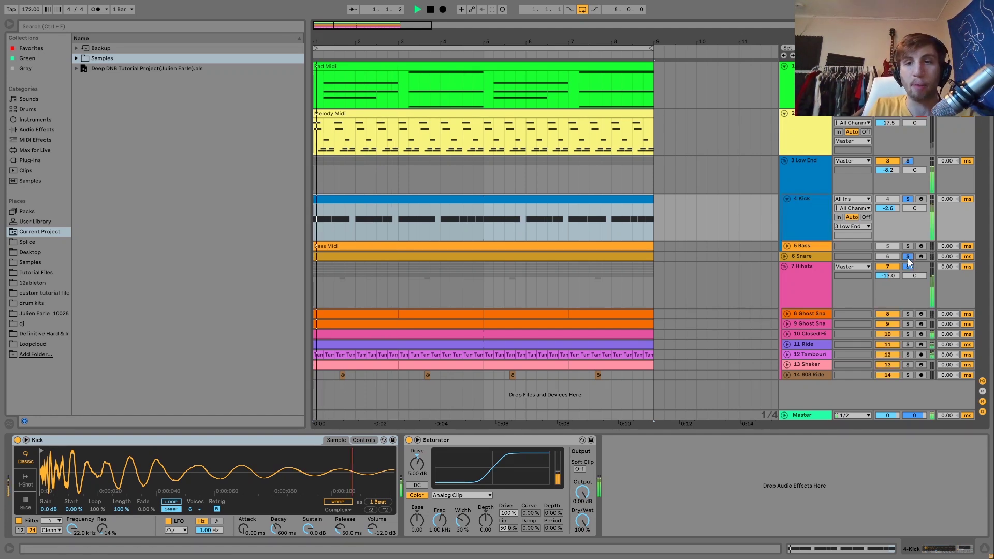
# - Unfold the Ghost Snare 1 track and play it soloed
pyautogui.click(788, 313)
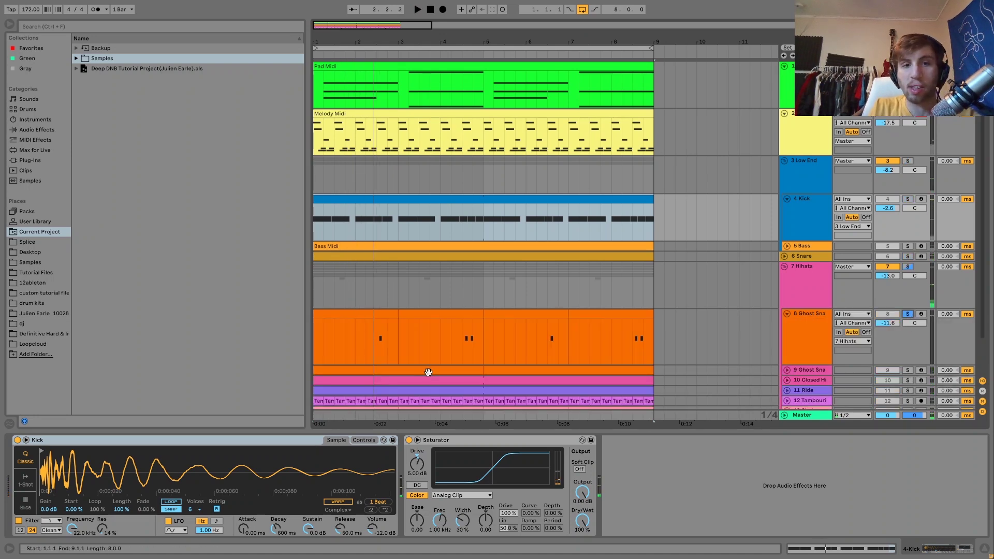
pyautogui.click(376, 353)
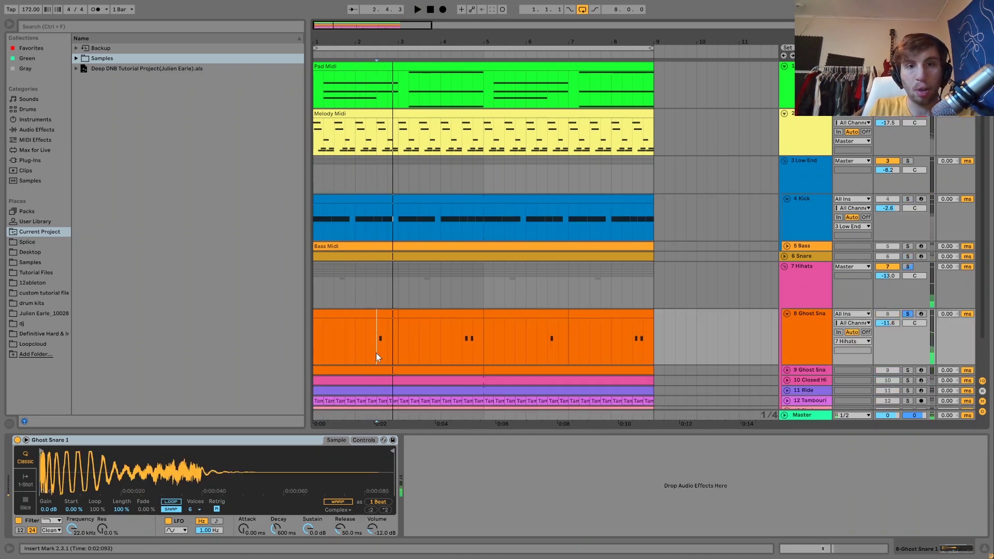
pyautogui.press('space')
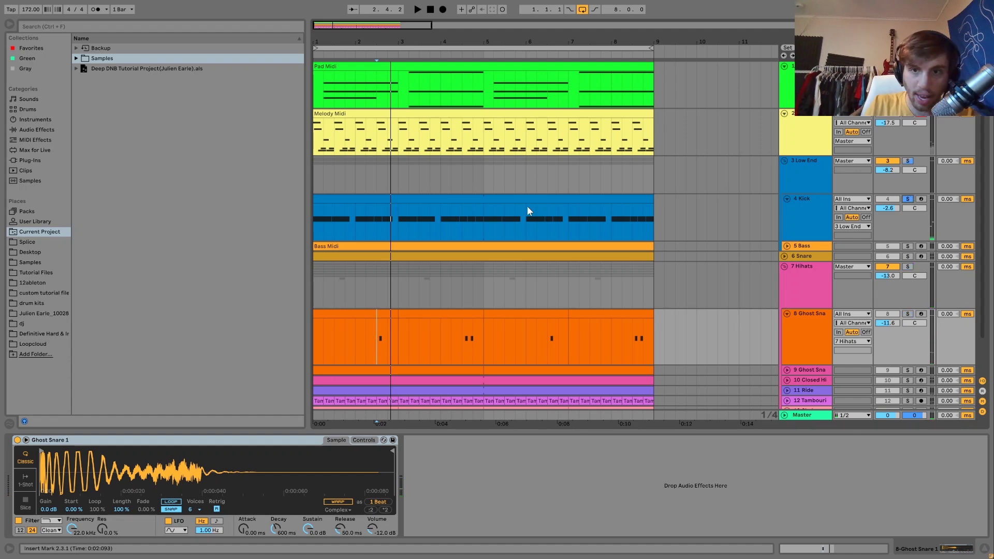
# - Solo the Kick with Ghost Snare 1 and play them together in short passes from bar 2
pyautogui.click(440, 199)
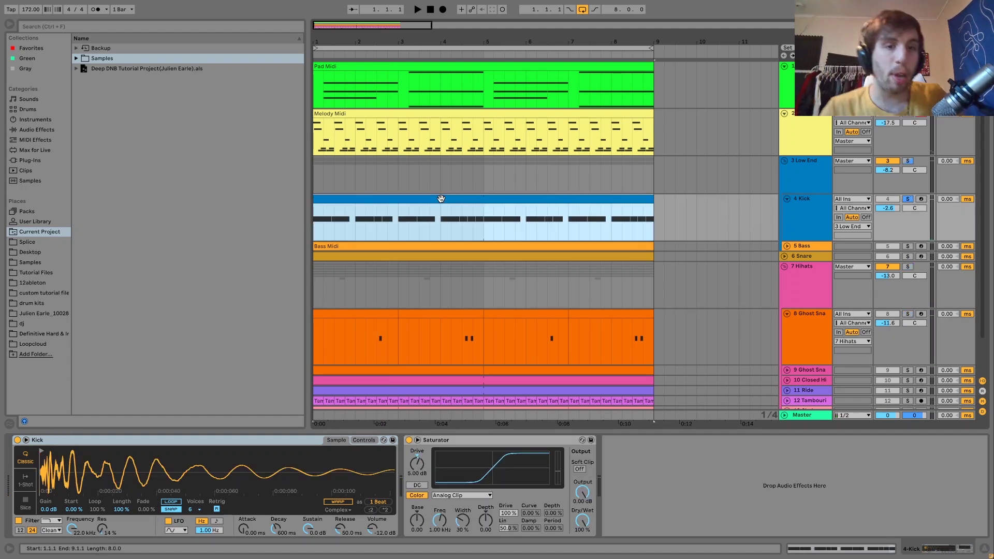
pyautogui.click(495, 220)
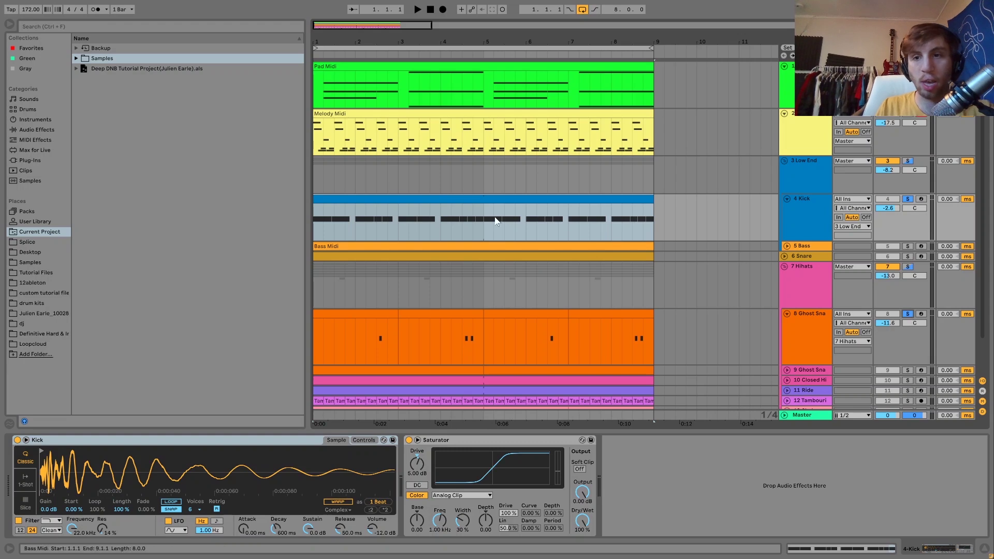
pyautogui.click(359, 227)
pyautogui.press('space')
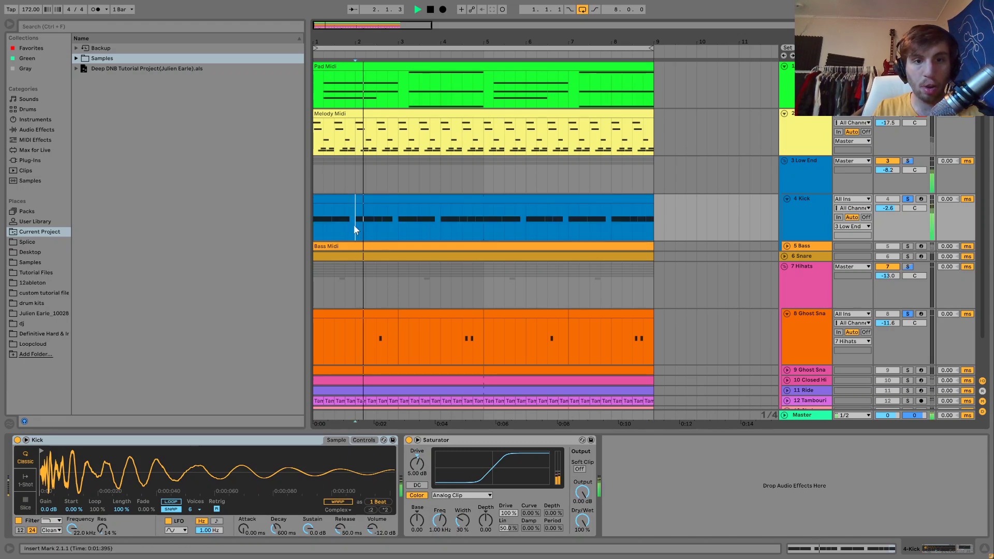
pyautogui.press('space')
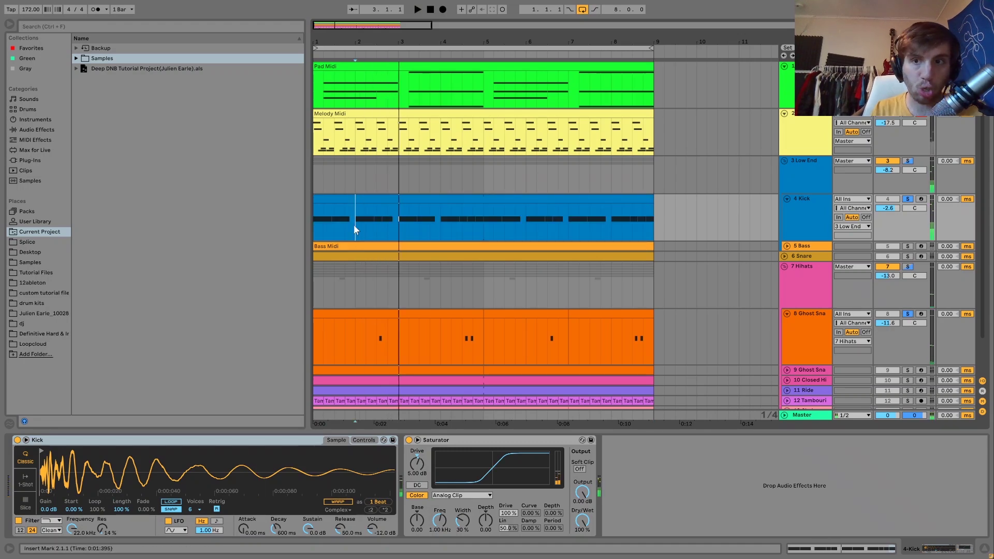
pyautogui.press('space')
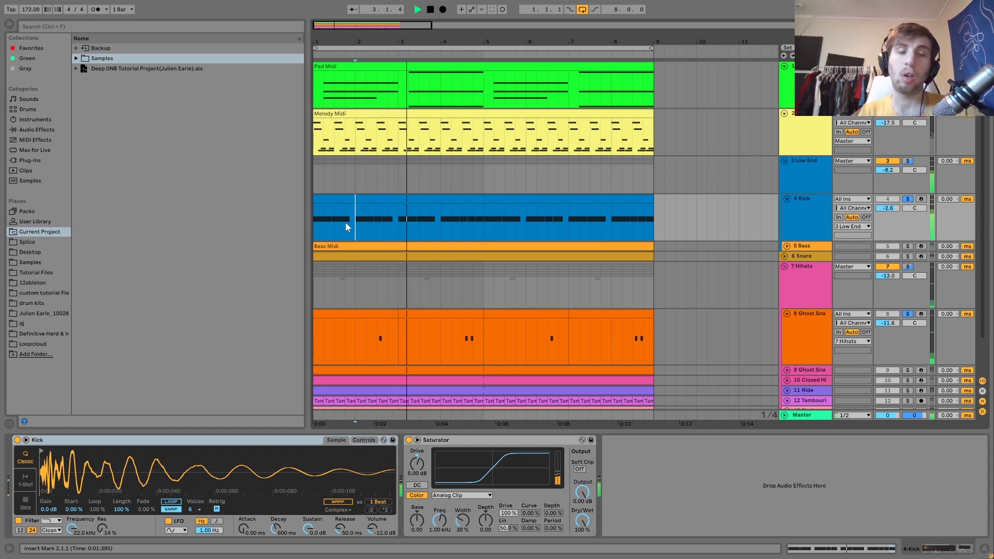
pyautogui.click(345, 203)
pyautogui.press('space')
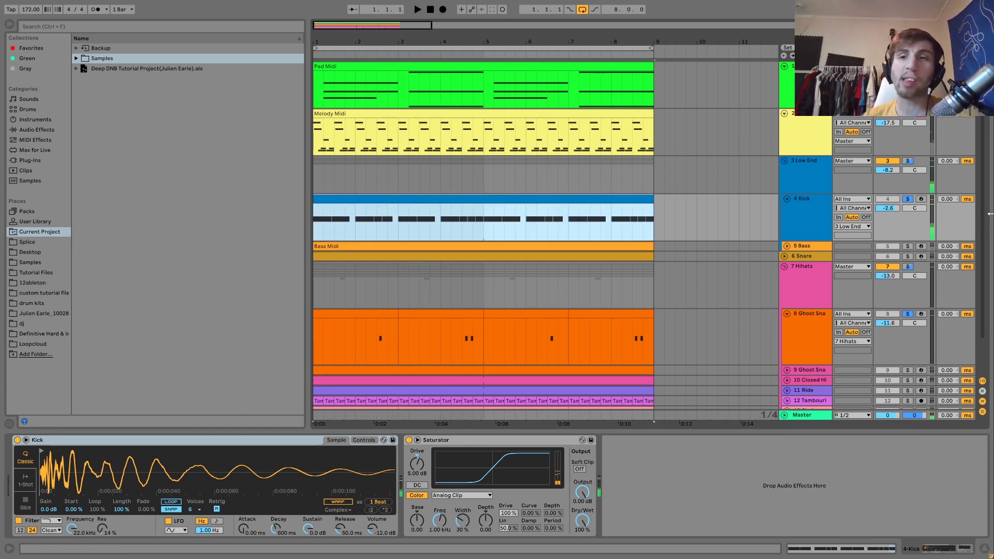
# - Turn off Ghost Snare 1's solo and play the Kick track alone from the start of the loop
pyautogui.click(908, 314)
pyautogui.press('space')
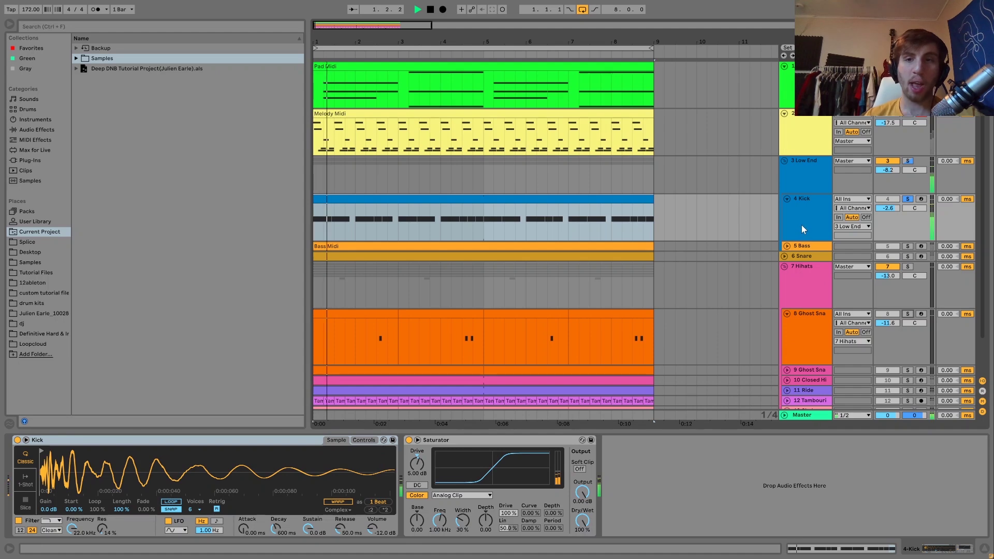
pyautogui.click(802, 226)
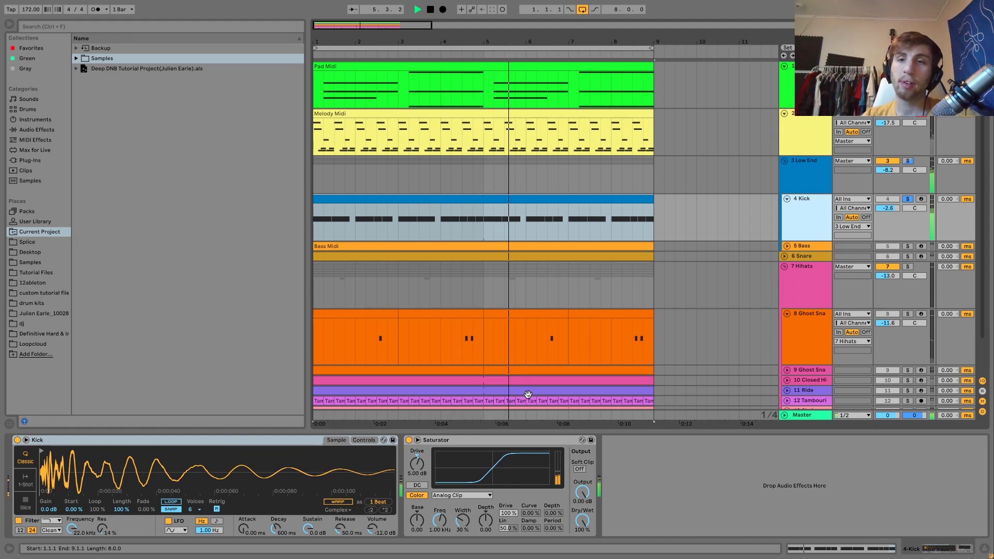
pyautogui.press('space')
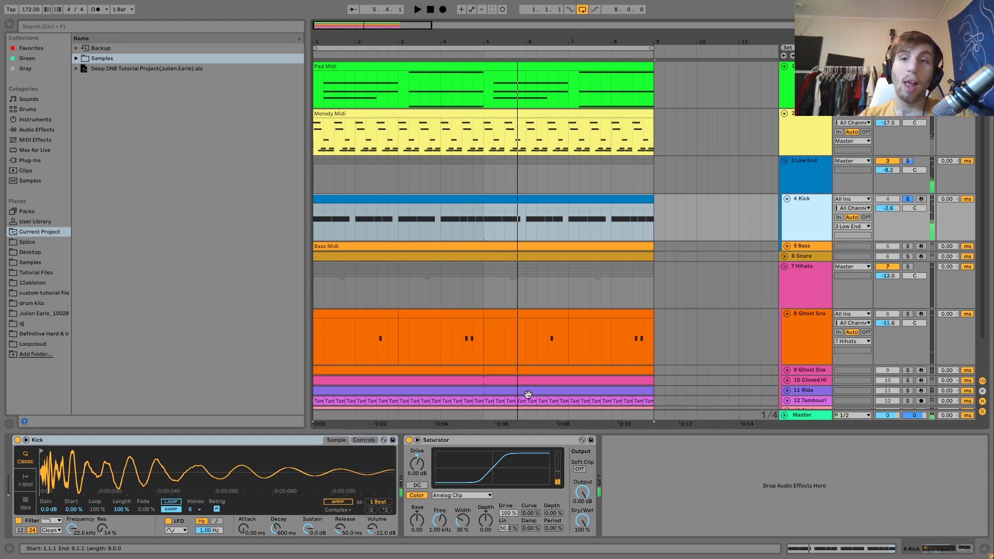
# - Solo and unfold the Bass track, and play it with its devices shown
pyautogui.click(907, 247)
pyautogui.click(785, 246)
pyautogui.click(802, 245)
pyautogui.press('space')
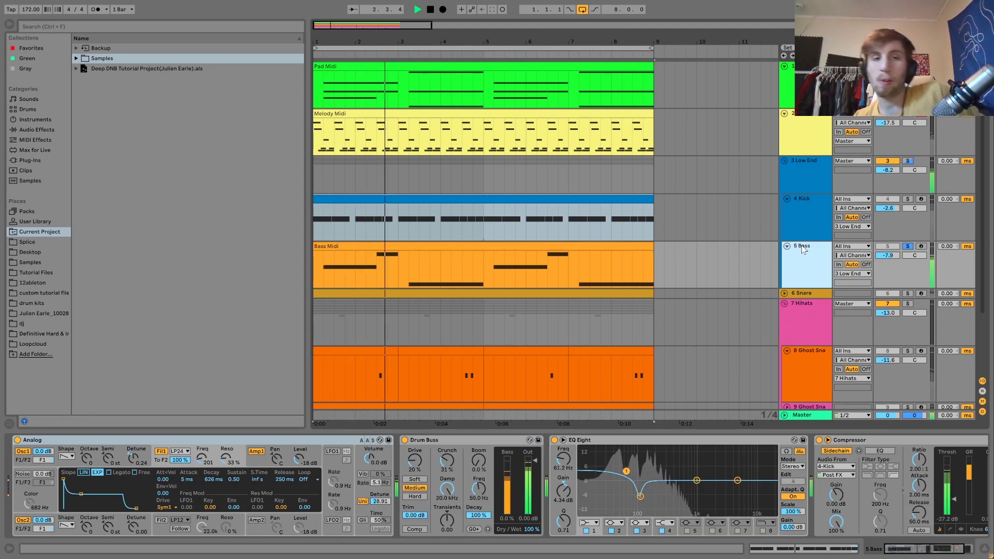
pyautogui.press('space')
# - Open the Bass Midi clip, select the short G0 note at 2.3, and return to the Bass track's devices
pyautogui.doubleClick(600, 245)
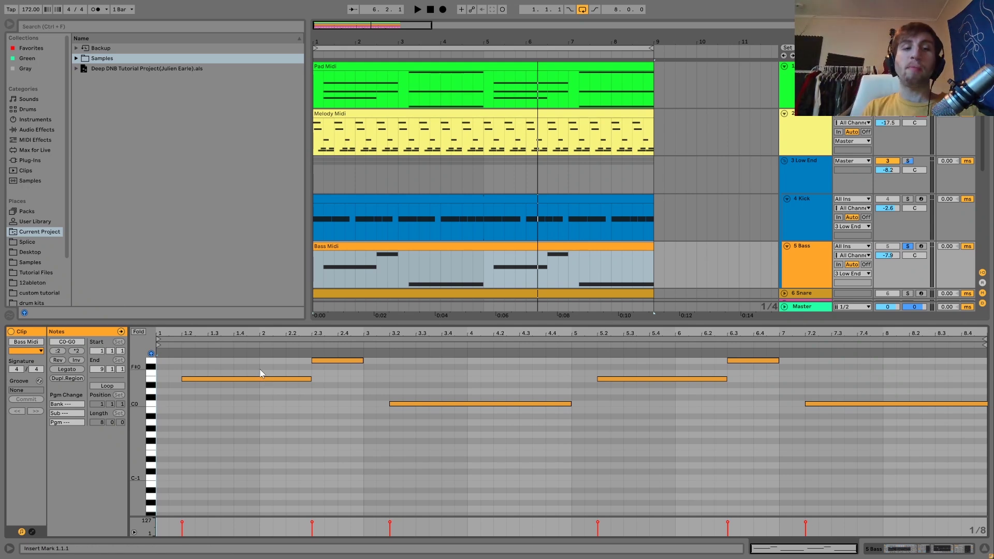
pyautogui.click(336, 361)
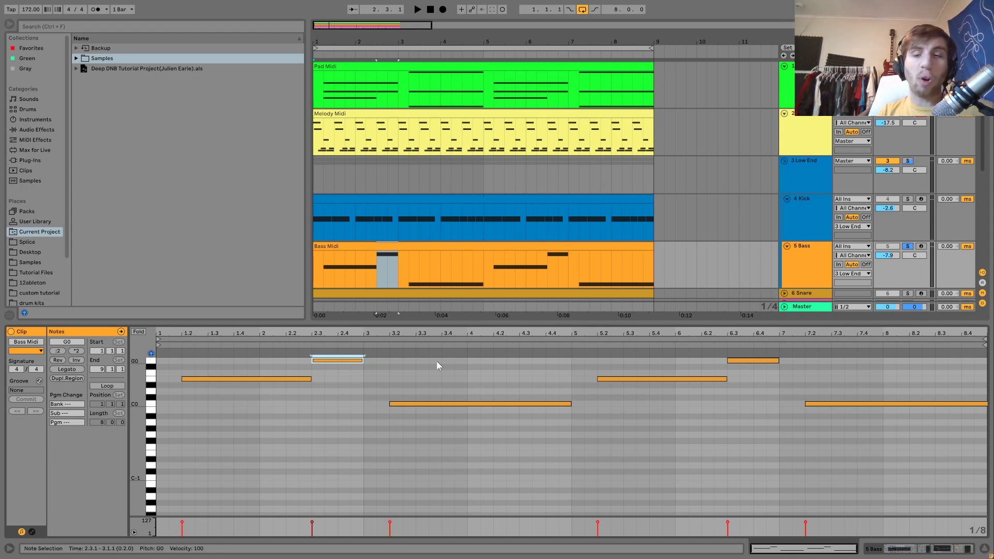
pyautogui.click(818, 271)
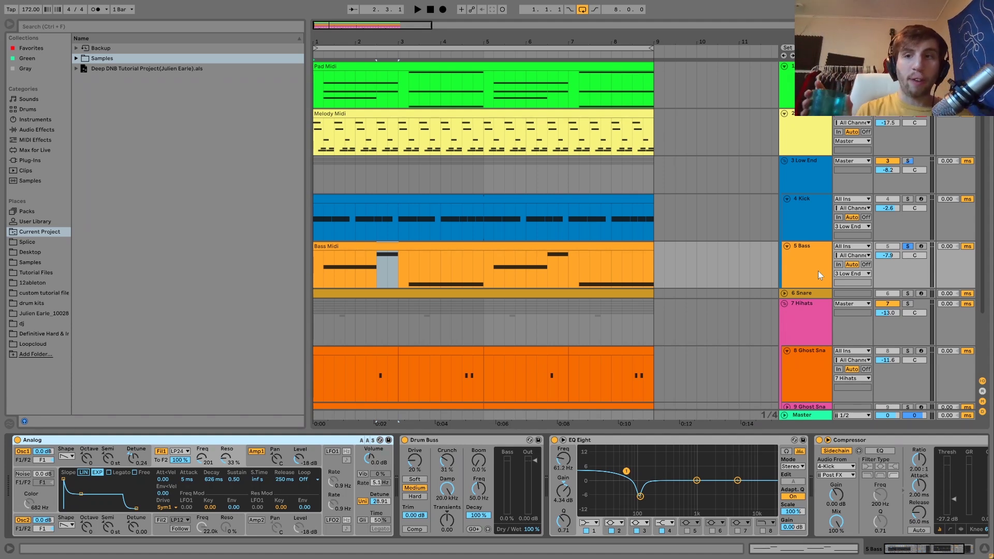
# - Compare the full mix with the soloed Bass by playing both from the start of the loop
pyautogui.click(909, 247)
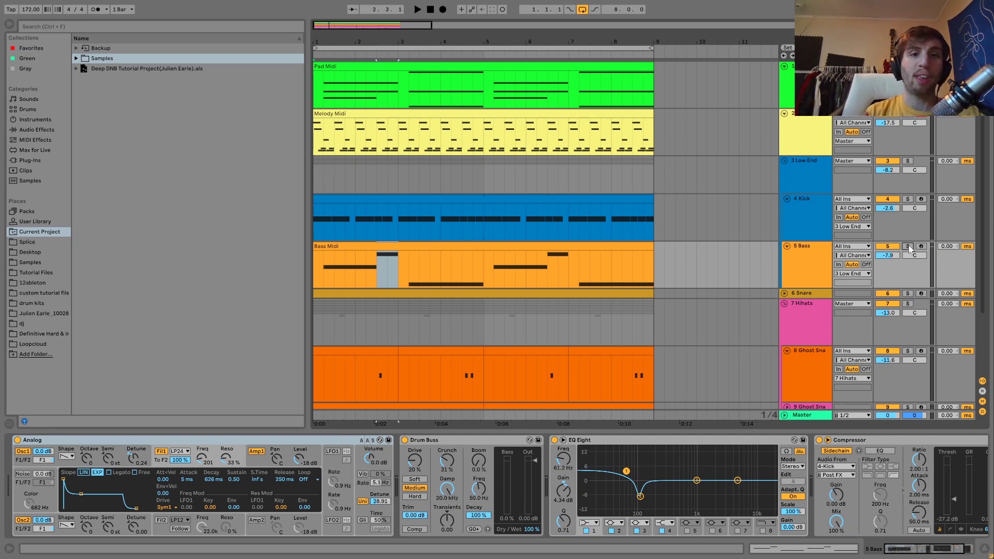
pyautogui.press('space')
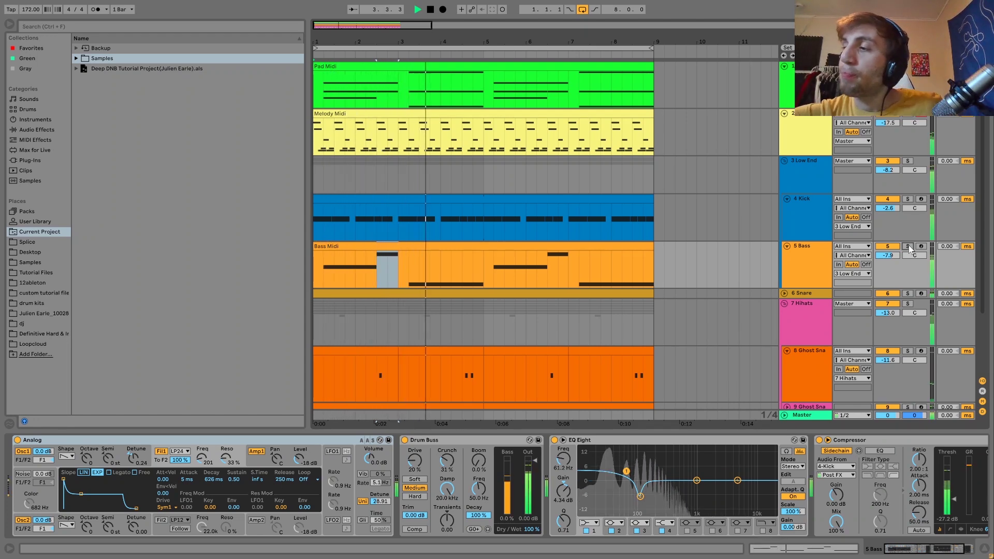
pyautogui.click(909, 247)
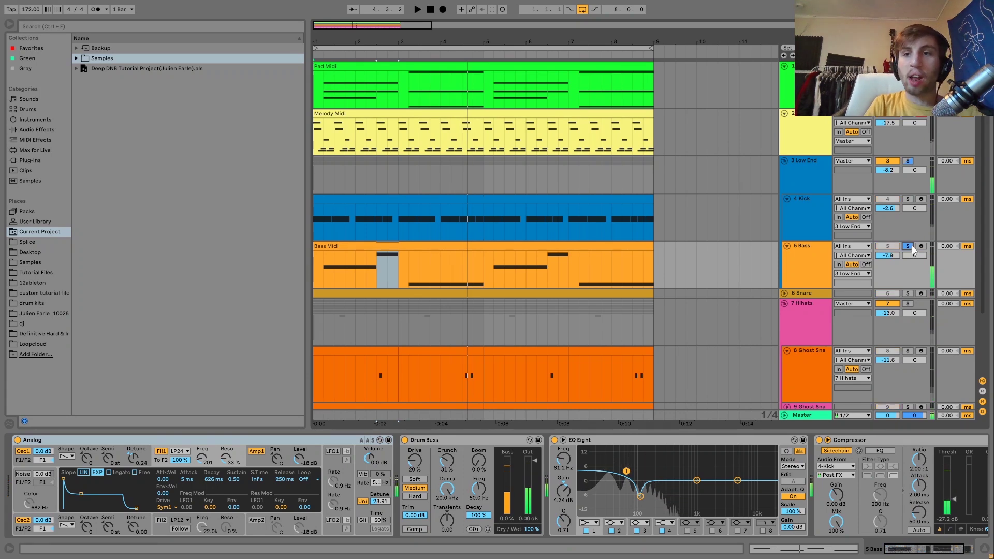
pyautogui.press('space')
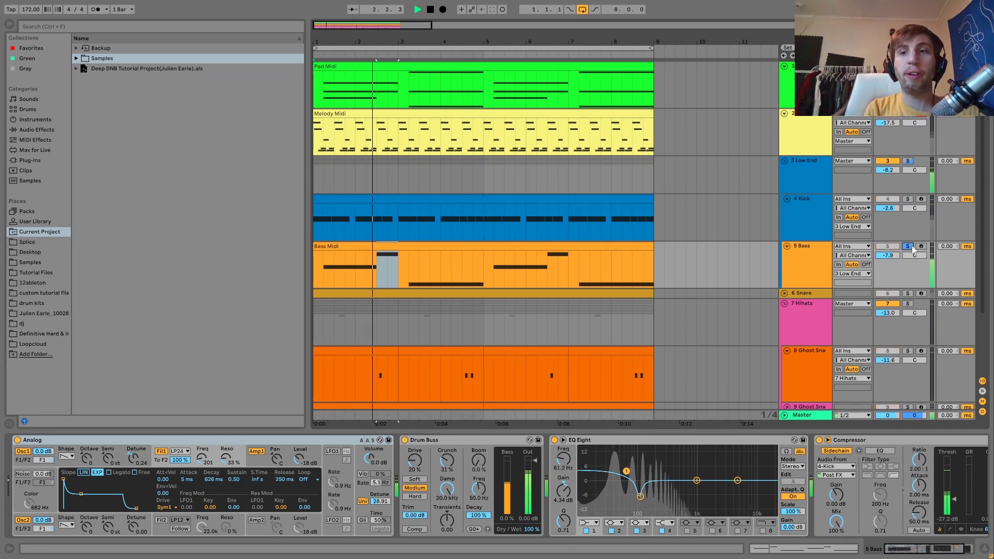
# - Turn off the Bass solo and play the mix with the Bass muted, bringing it back in during playback
pyautogui.click(909, 248)
pyautogui.press('space')
pyautogui.press('space')
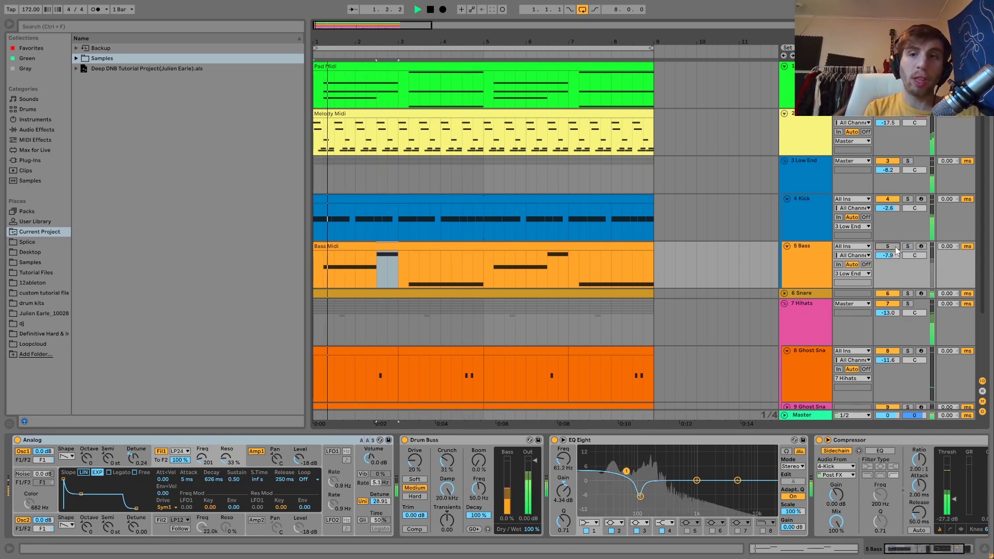
pyautogui.click(897, 251)
pyautogui.press('space')
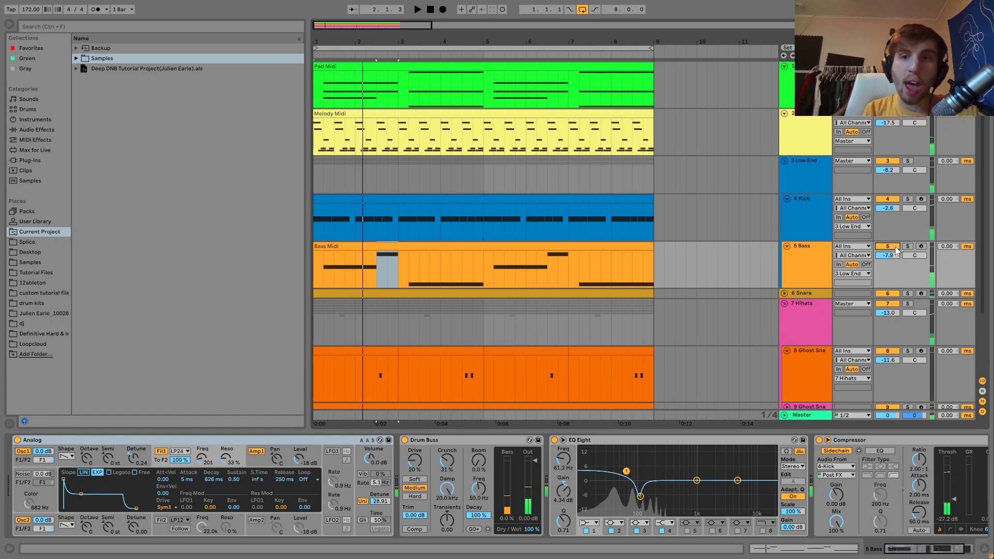
# - Solo the Bass again and review the Bass Midi clip's notes before returning to the track's devices
pyautogui.click(908, 247)
pyautogui.click(824, 256)
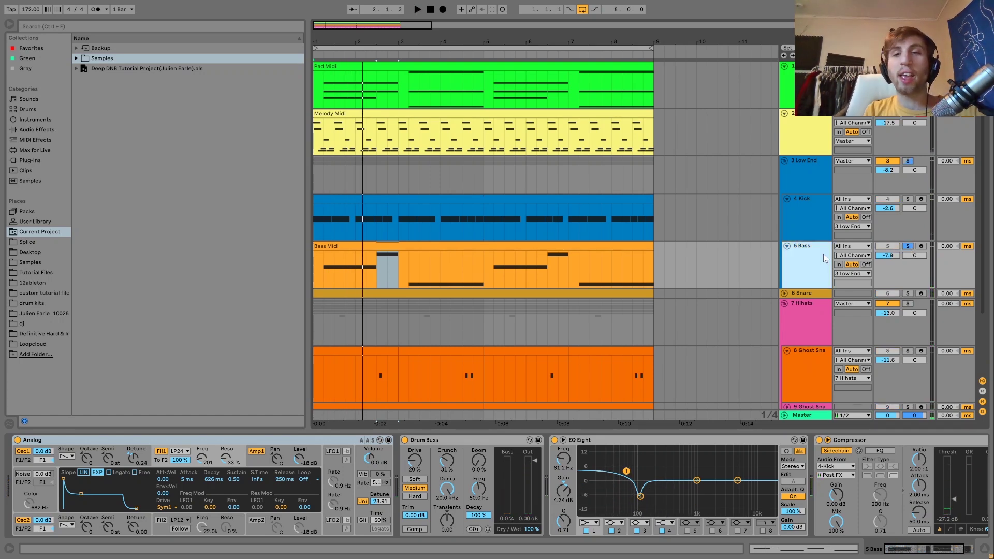
pyautogui.doubleClick(492, 259)
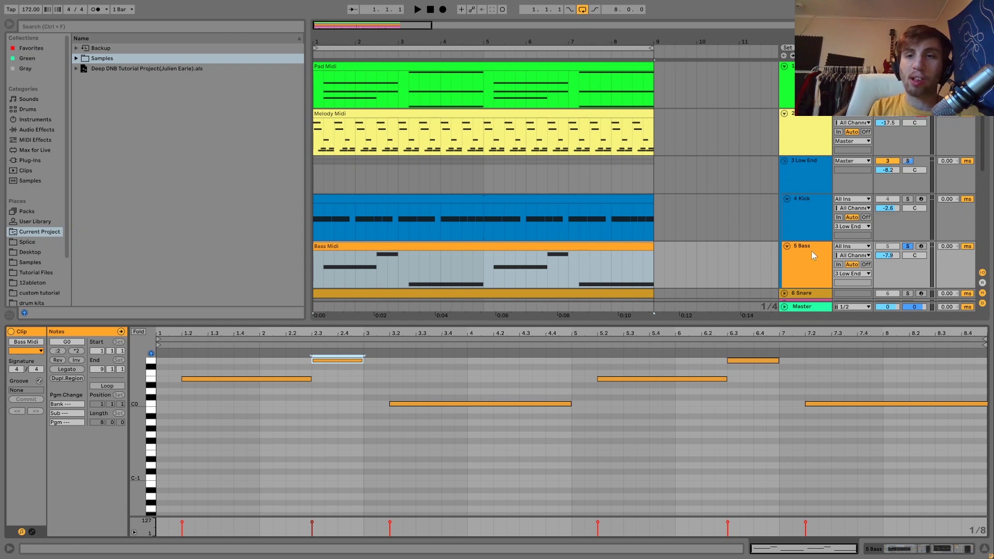
pyautogui.click(809, 252)
# - Turn off the Bass track's solo and play the full mix from the start of the loop
pyautogui.click(908, 246)
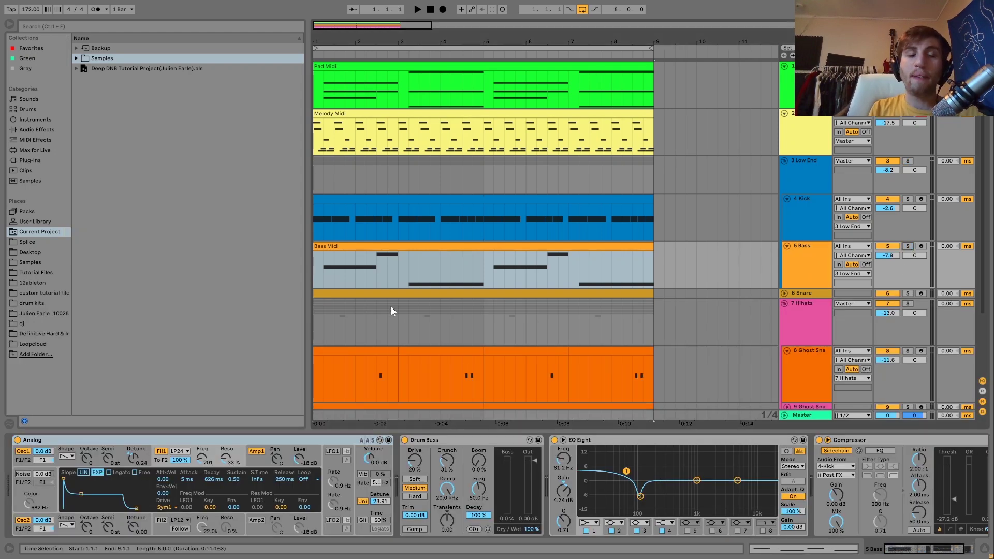
pyautogui.press('space')
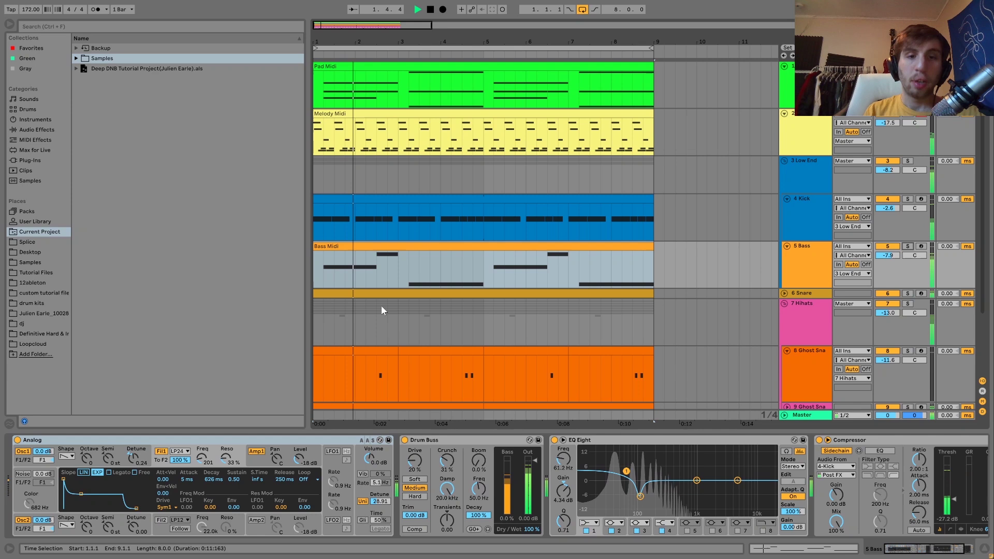
pyautogui.press('space')
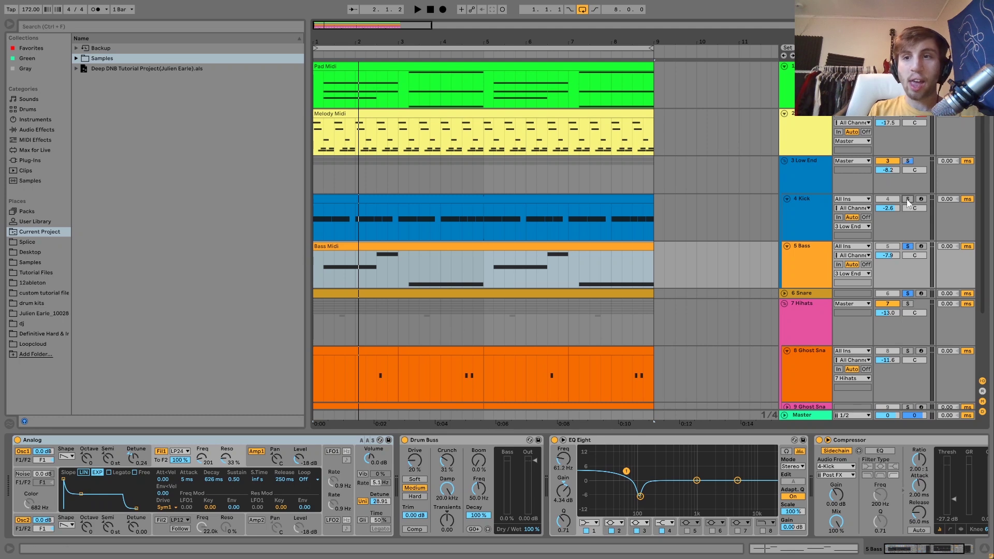
# - Play the Bass soloed together with the Kick and Snare in short passes from the start
pyautogui.press('space')
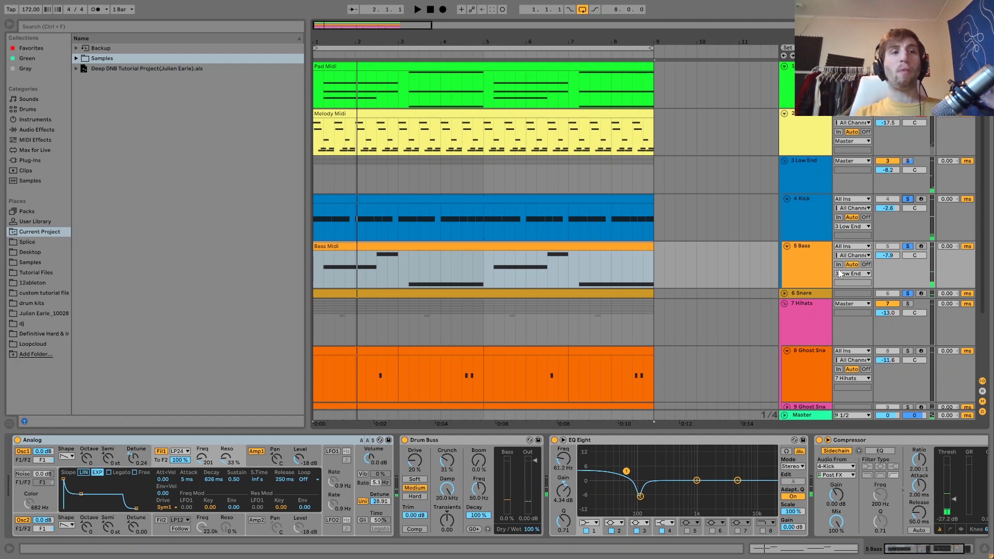
pyautogui.press('space')
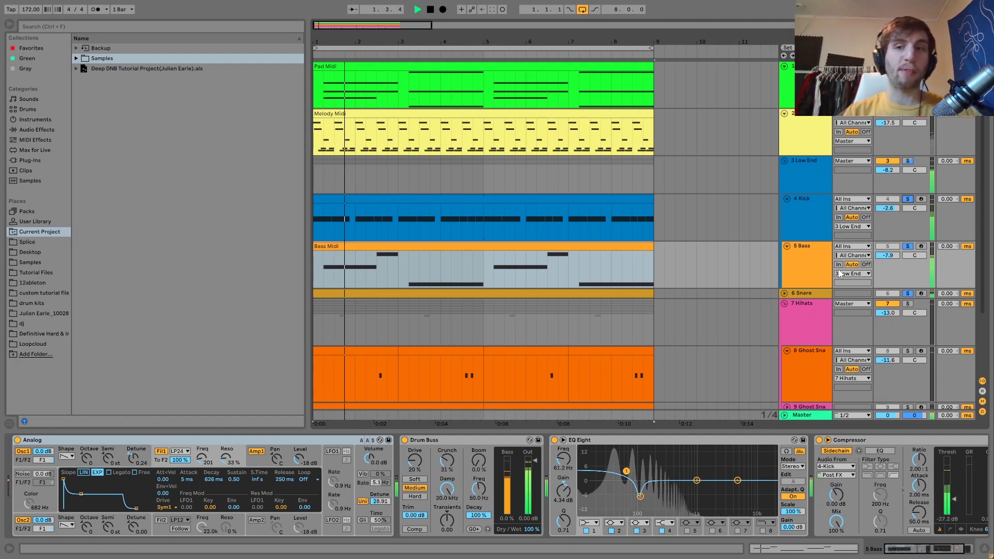
pyautogui.press('space')
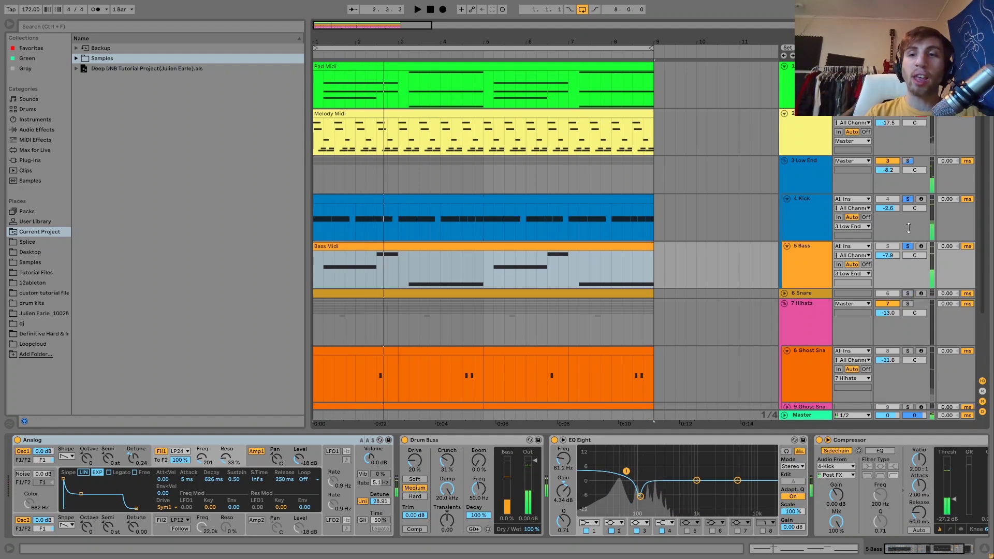
# - Turn off the Kick's solo and play the Bass alone with its devices shown
pyautogui.click(907, 200)
pyautogui.press('space')
pyautogui.click(817, 252)
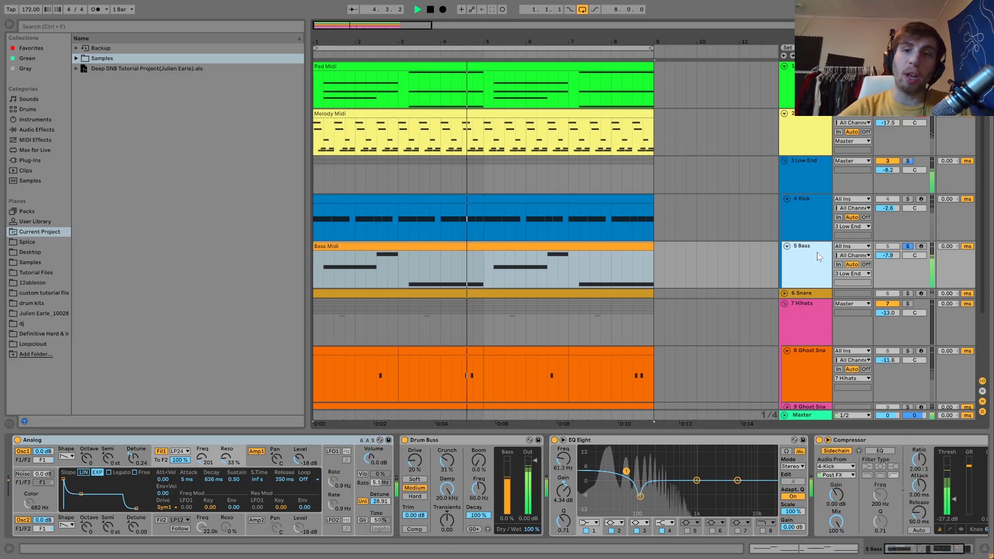
pyautogui.press('space')
# - Switch the Bass track's solo off and back on, and replay the Bass from the start
pyautogui.click(908, 247)
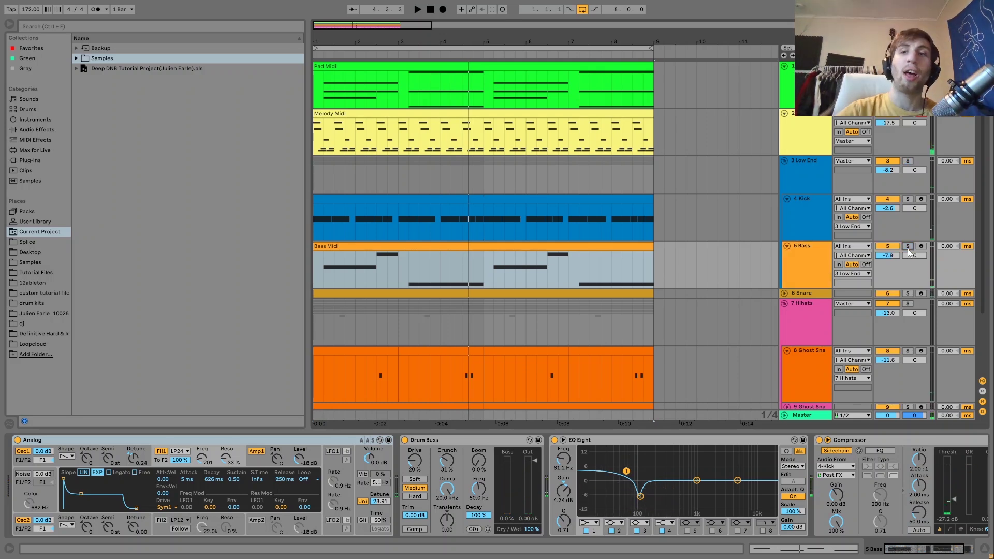
pyautogui.press('space')
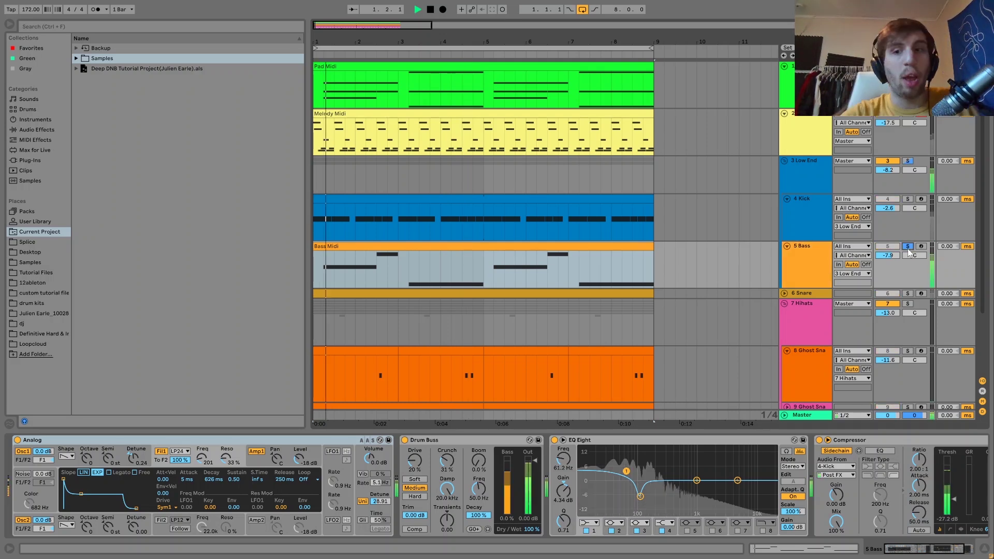
pyautogui.click(809, 264)
pyautogui.press('space')
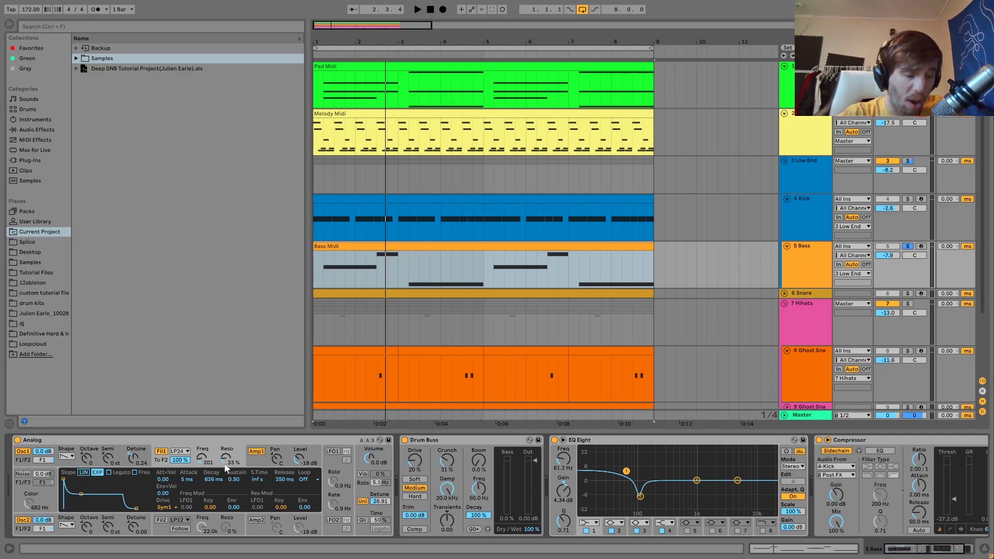
# - Play the soloed Bass with Analog's Filter 1 bypassed, and switch the filter back on
pyautogui.press('space')
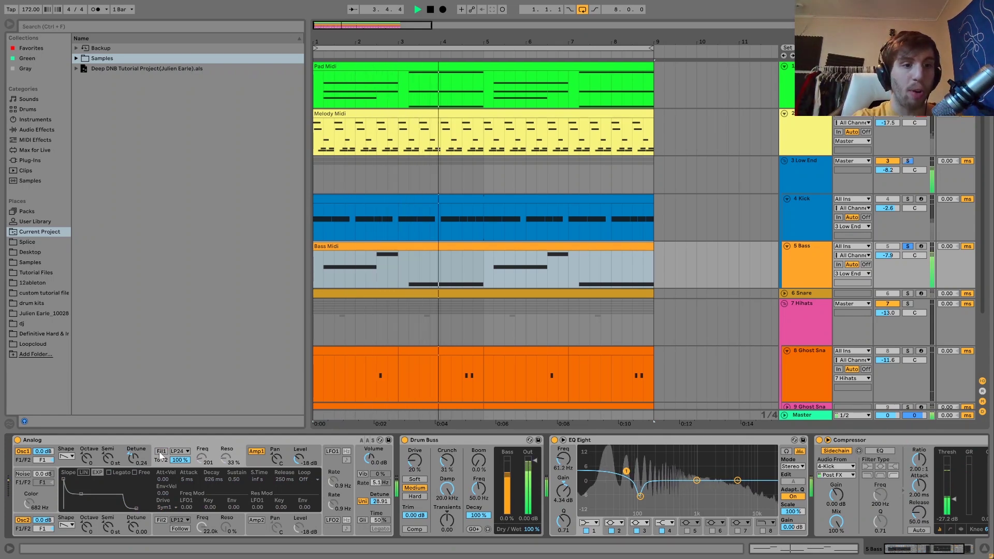
pyautogui.click(161, 452)
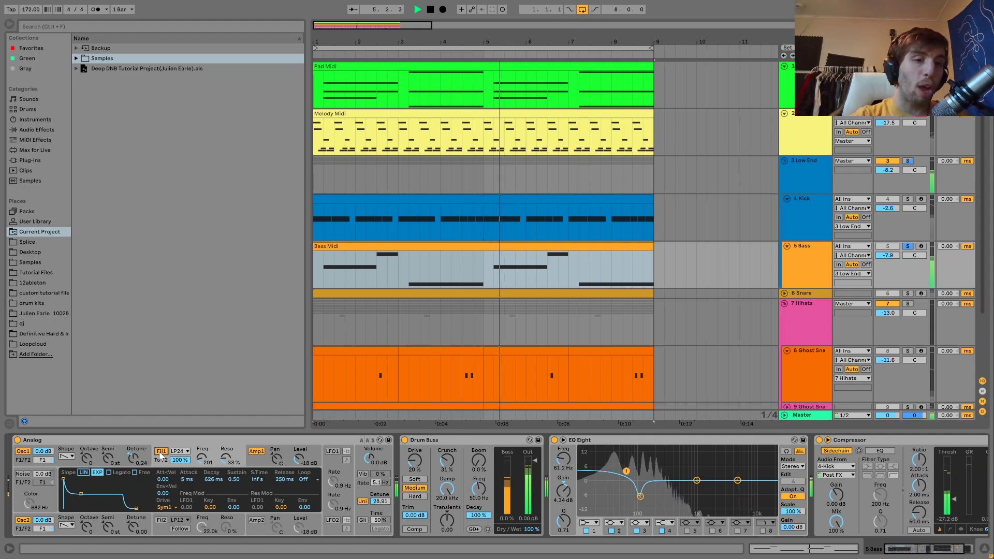
# - Examine Analog's Amp 1 envelope and unison settings, and the Drum Buss, EQ Eight and Compressor that follow
pyautogui.click(252, 463)
pyautogui.press('space')
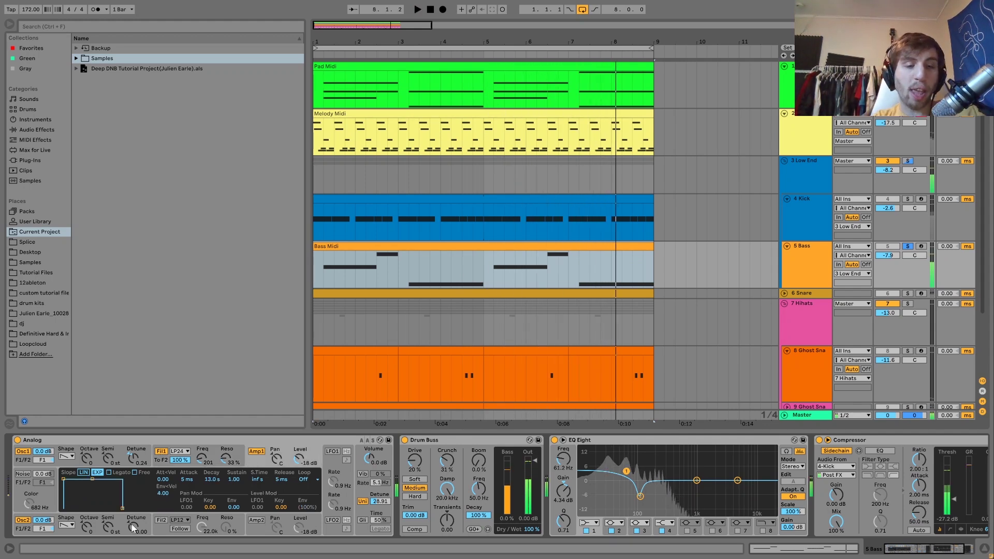
pyautogui.click(362, 512)
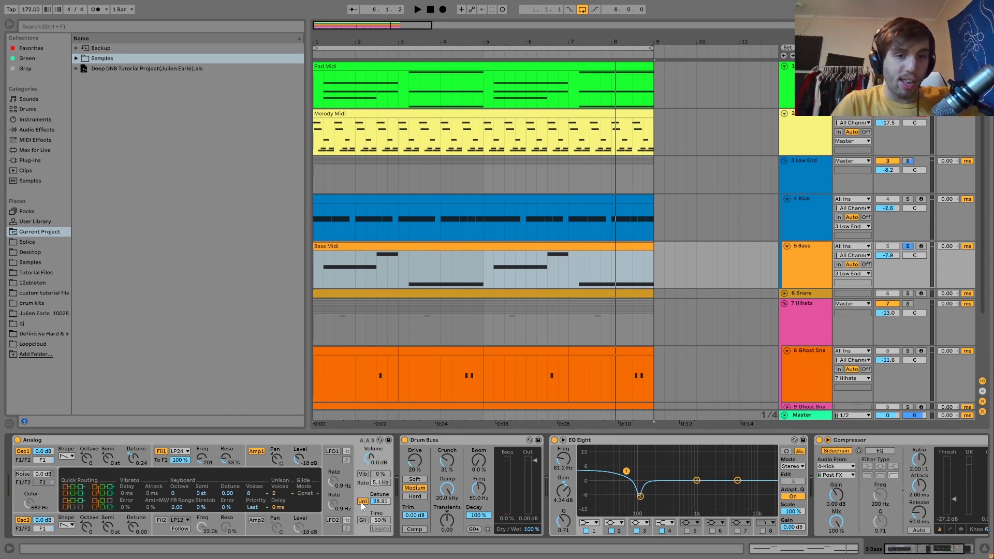
pyautogui.hscroll(4, 361, 503)
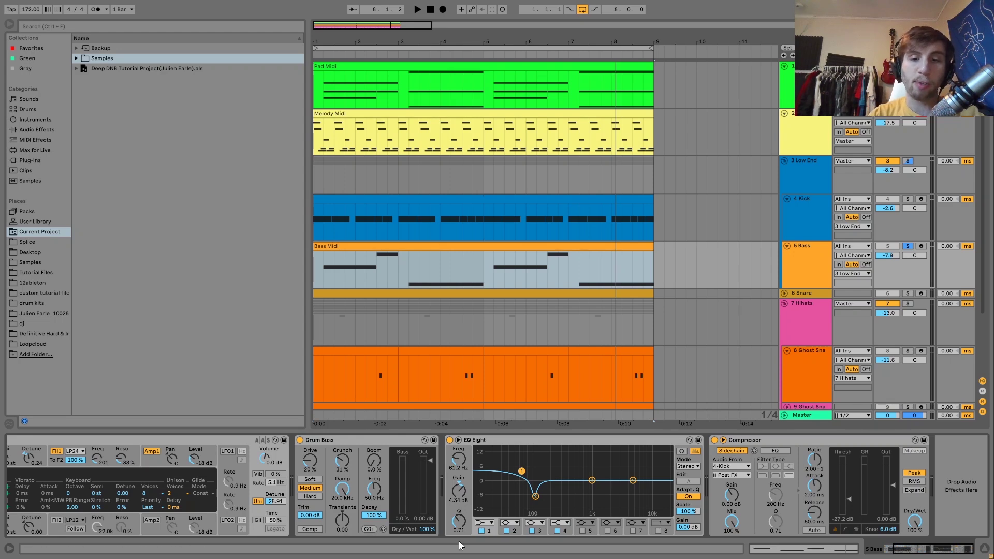
# - Solo the Low End group, play the Kick and Bass together, and show the group's Saturator
pyautogui.press('space')
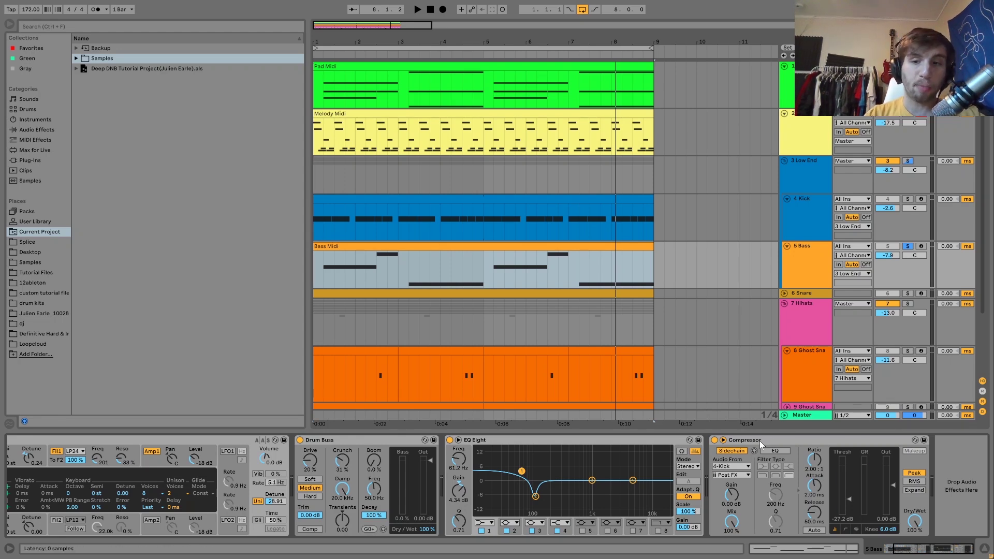
pyautogui.click(907, 161)
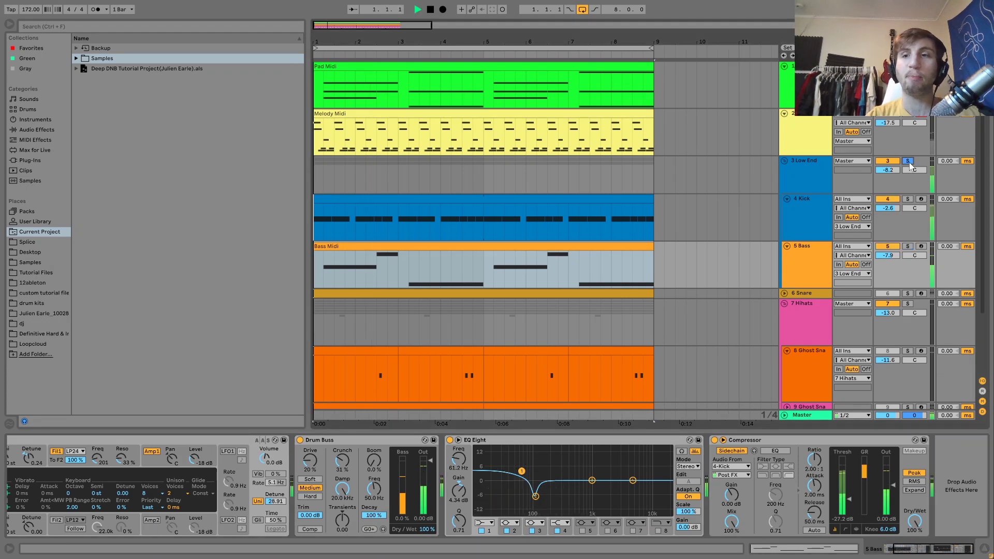
pyautogui.click(806, 176)
pyautogui.click(805, 207)
pyautogui.click(804, 187)
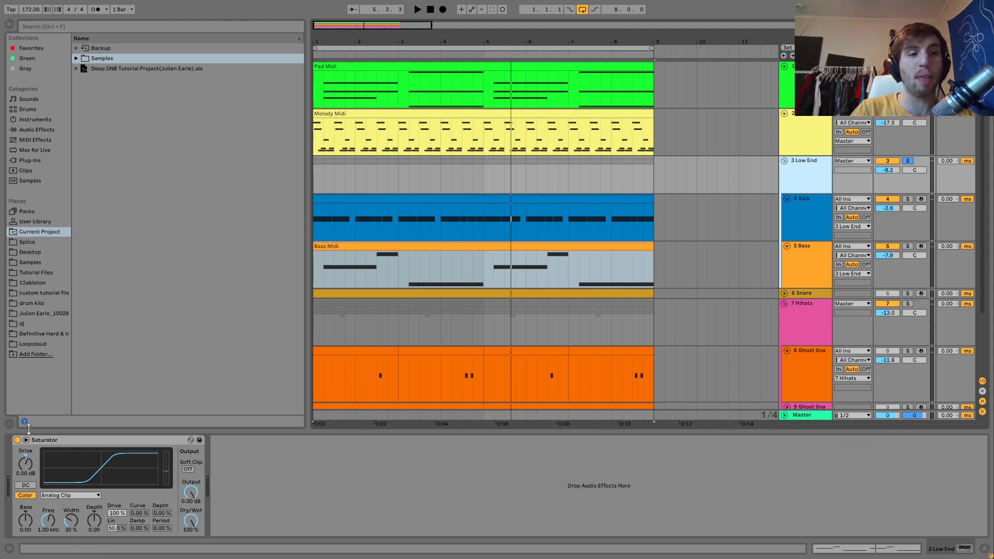
# - Bypass the Low End group's Saturator while playing the group, and switch it back on to compare
pyautogui.click(17, 440)
pyautogui.press('space')
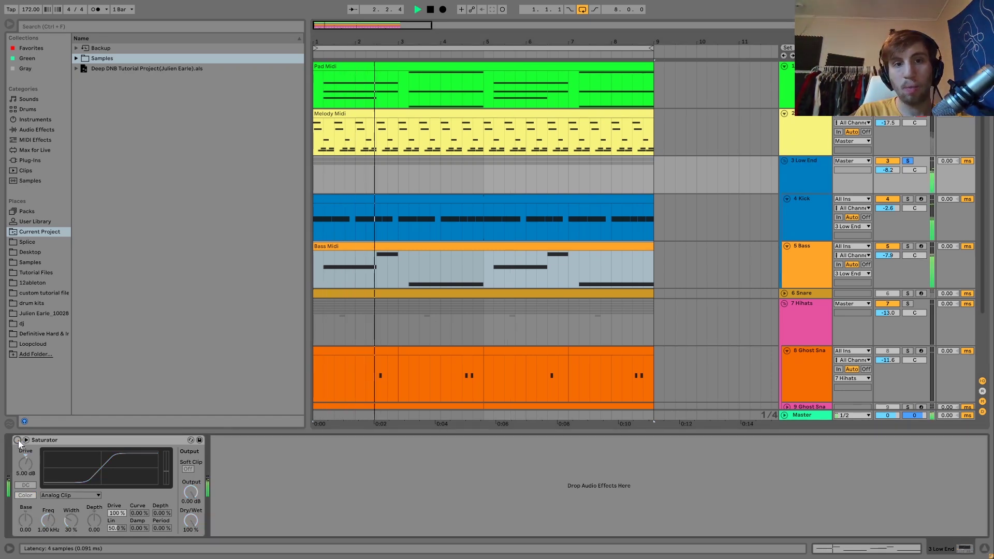
pyautogui.click(17, 440)
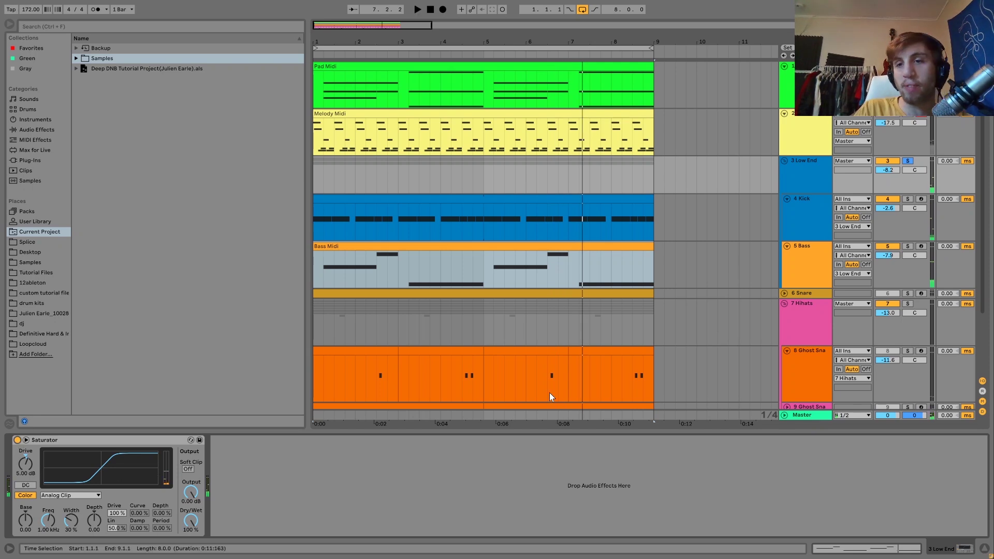
# - Solo and unfold the Snare track, and play it with its devices shown and its clip selected
pyautogui.click(908, 293)
pyautogui.press('space')
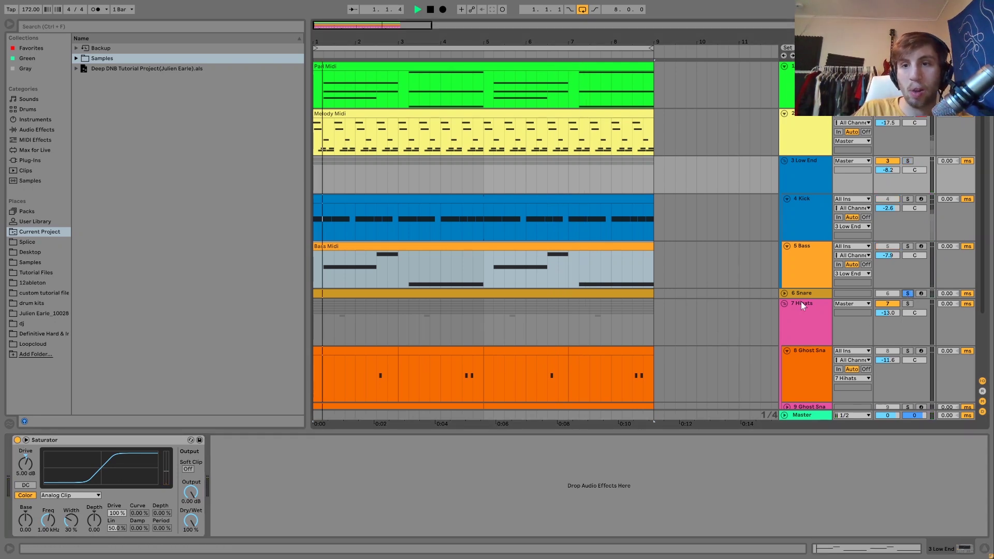
pyautogui.click(785, 294)
pyautogui.click(790, 299)
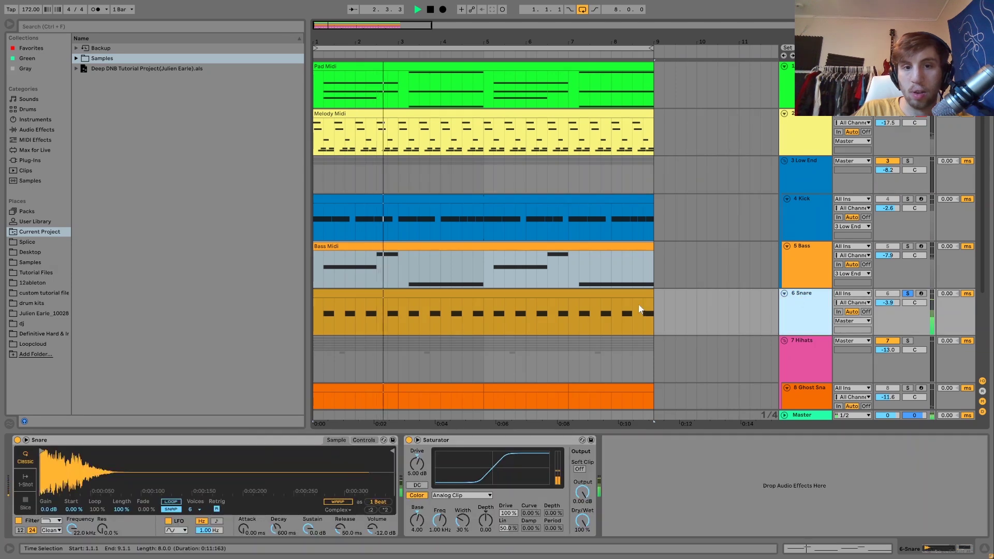
pyautogui.click(532, 293)
pyautogui.press('space')
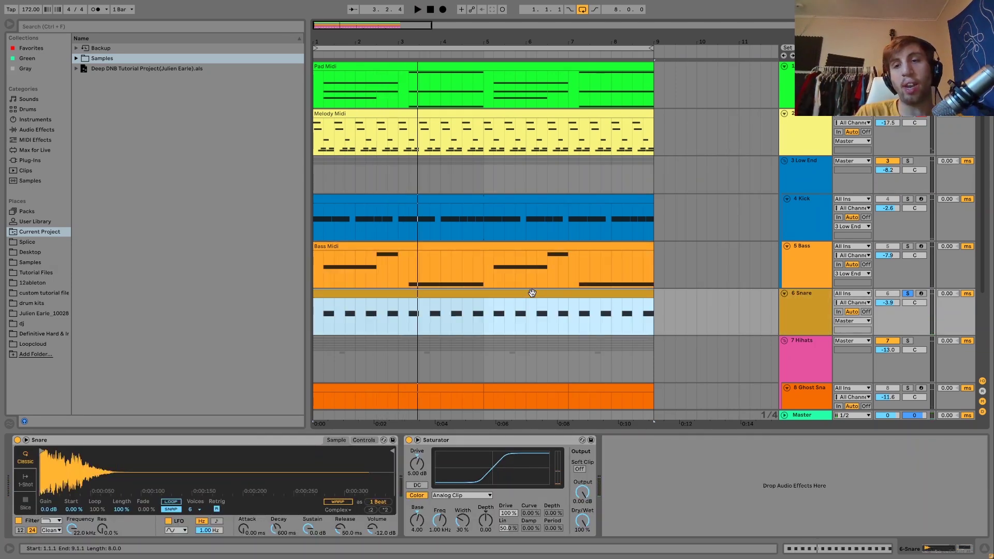
# - Unsolo the Snare track, play it in the full mix, and solo it again
pyautogui.scroll(-2, 533, 295)
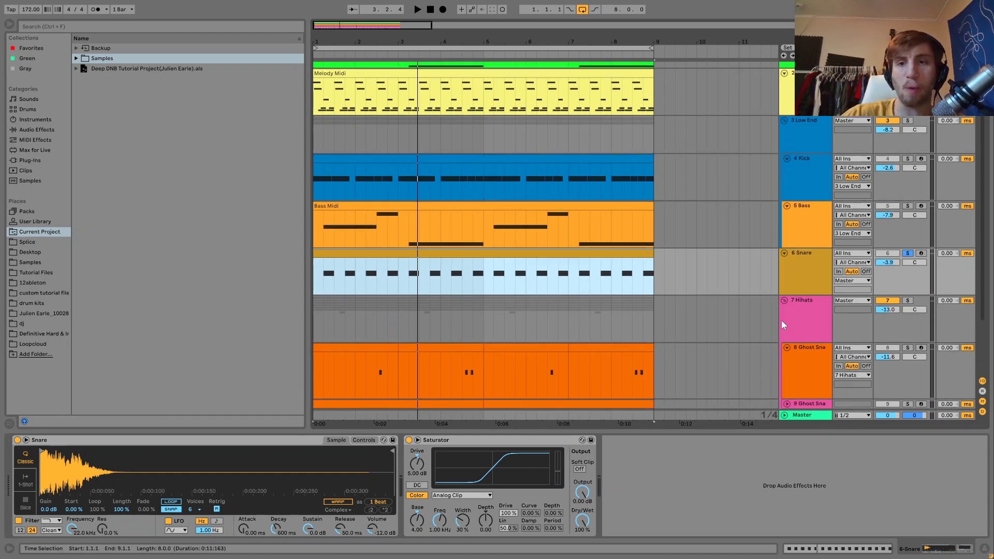
pyautogui.scroll(-4, 782, 320)
pyautogui.scroll(6, 785, 300)
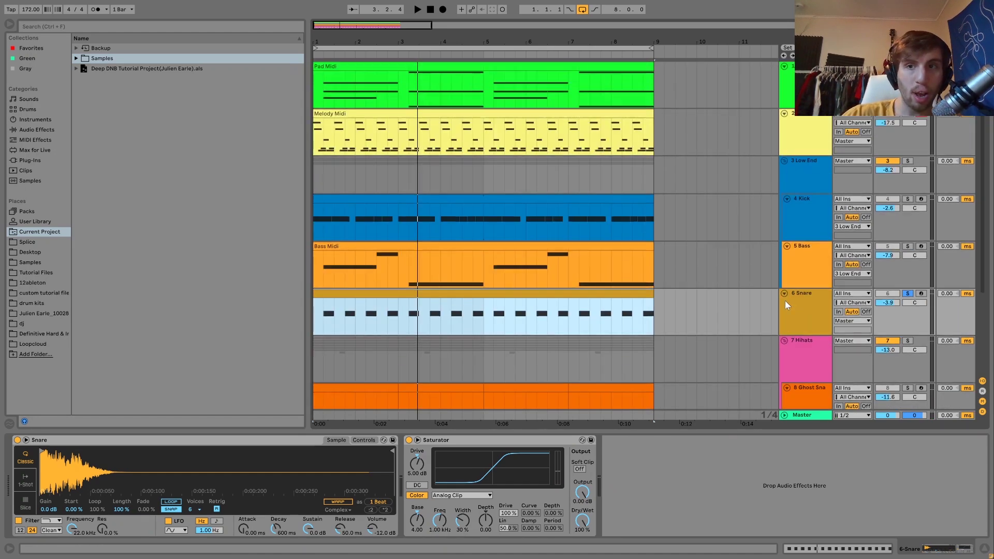
pyautogui.click(808, 306)
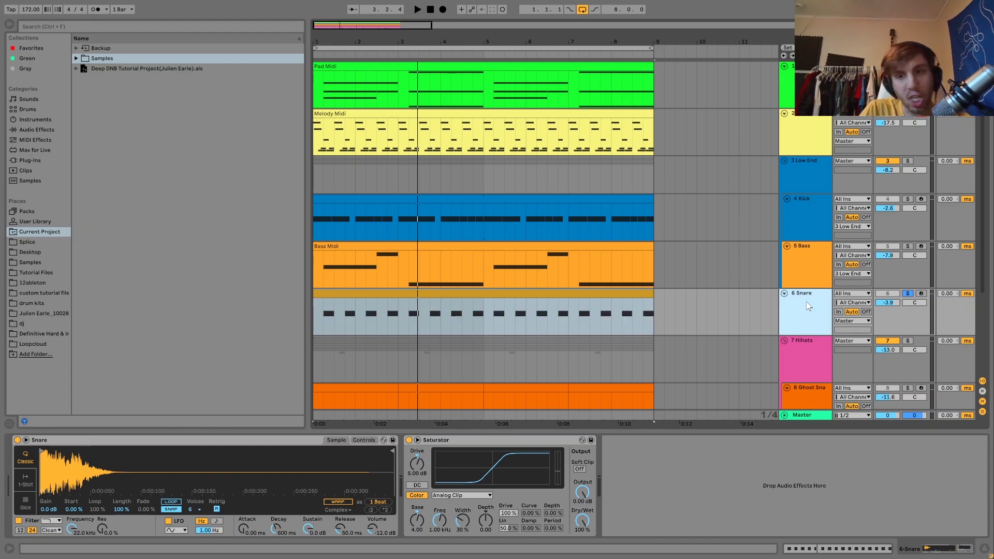
pyautogui.click(907, 294)
pyautogui.press('space')
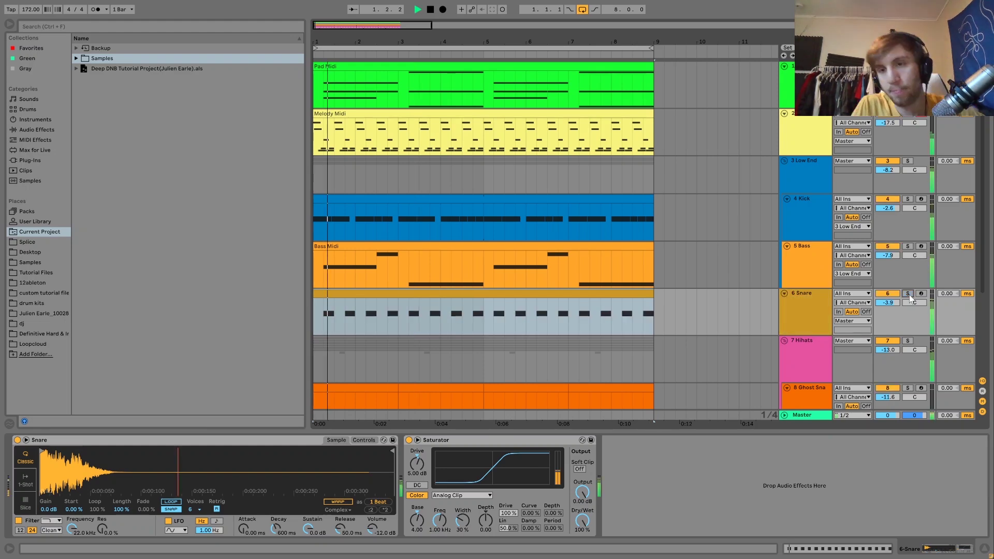
pyautogui.press('space')
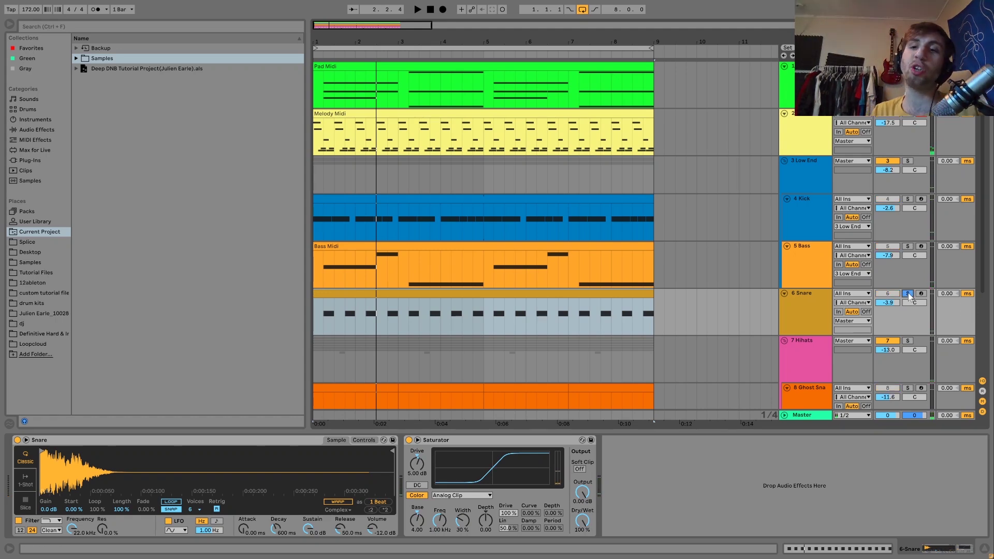
# - Play the soloed Snare track, bypassing its Saturator and switching it back on to compare the sound
pyautogui.press('space')
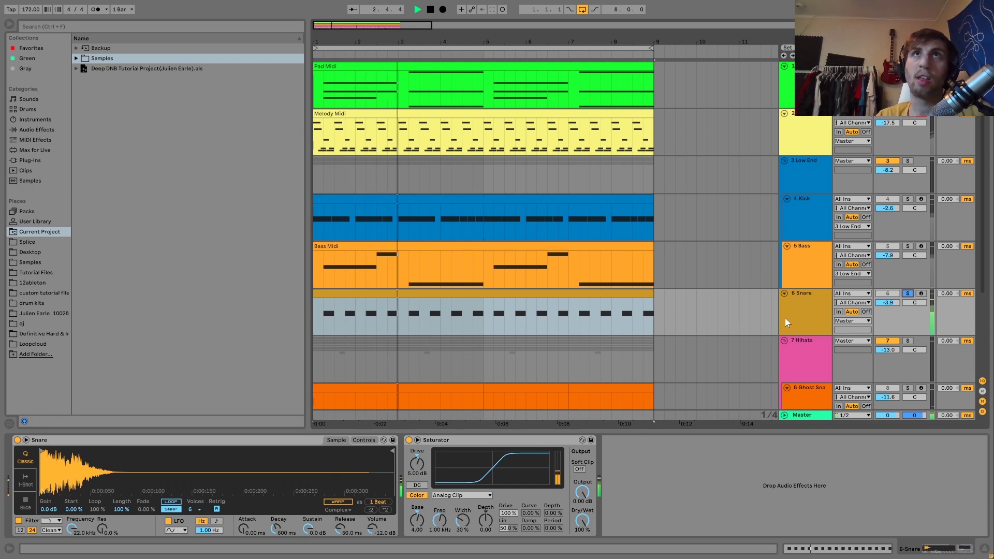
pyautogui.press('space')
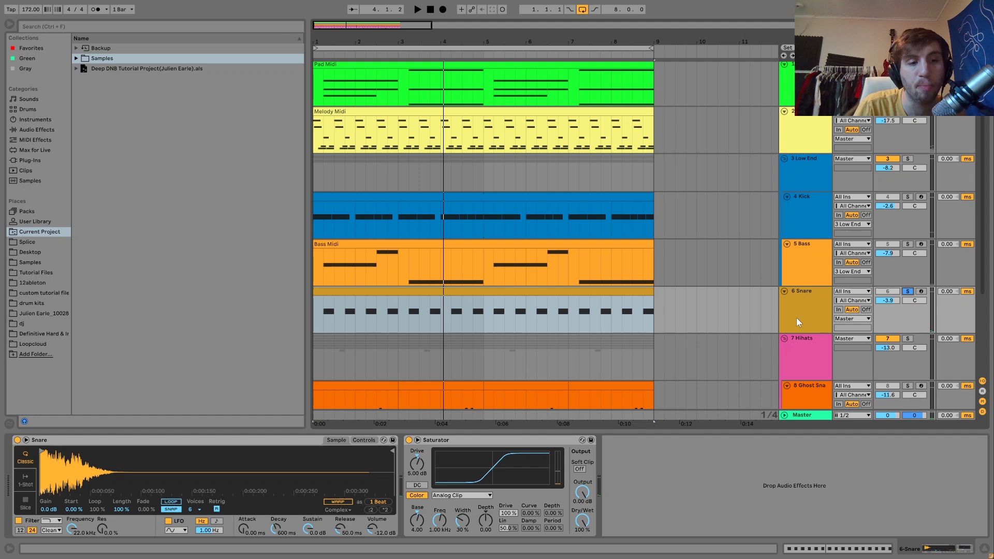
pyautogui.press('space')
pyautogui.press('space')
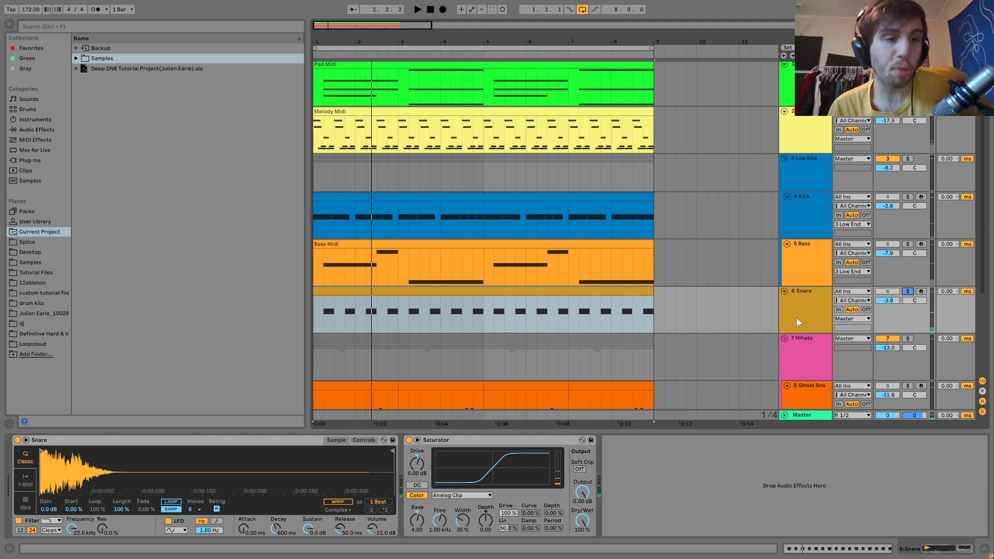
pyautogui.press('space')
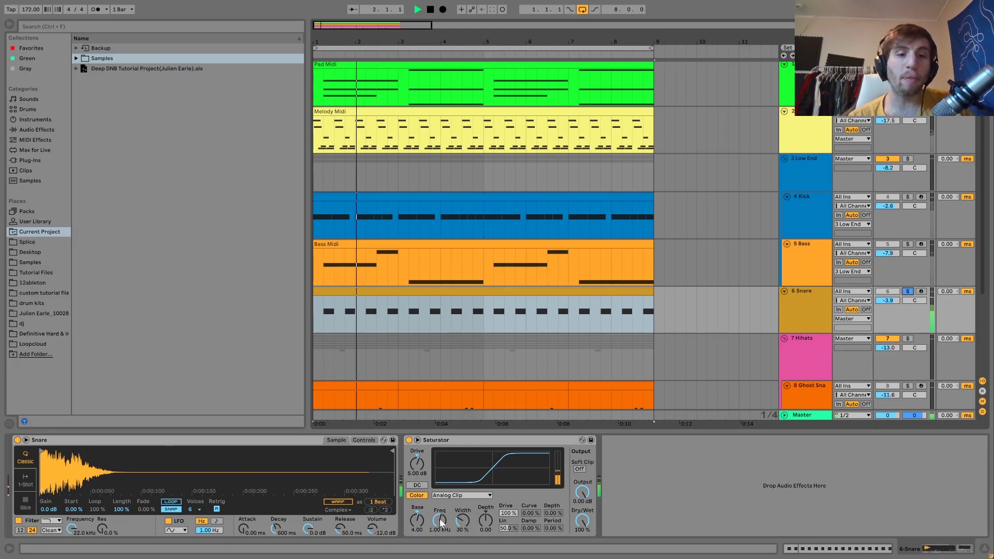
pyautogui.click(409, 440)
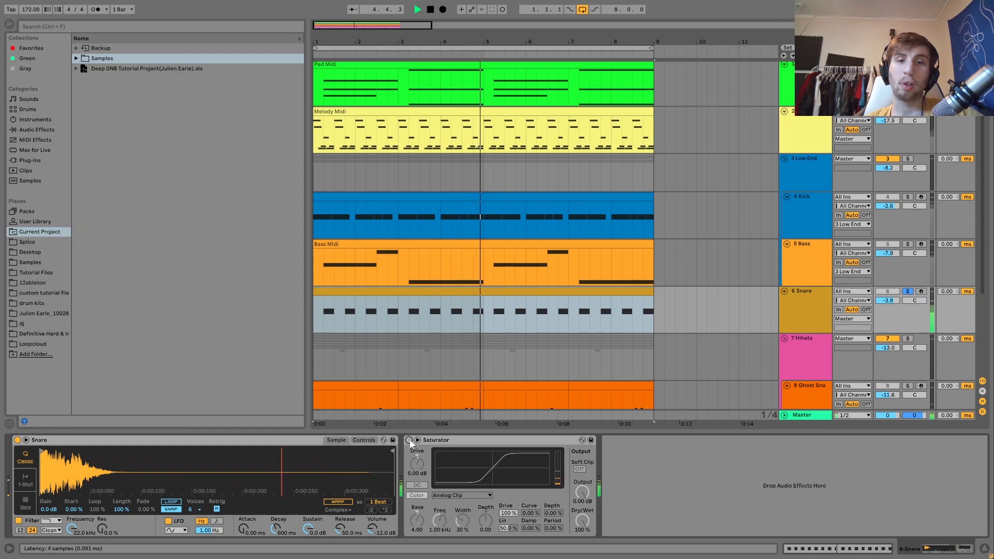
pyautogui.click(410, 441)
pyautogui.scroll(-1, 682, 336)
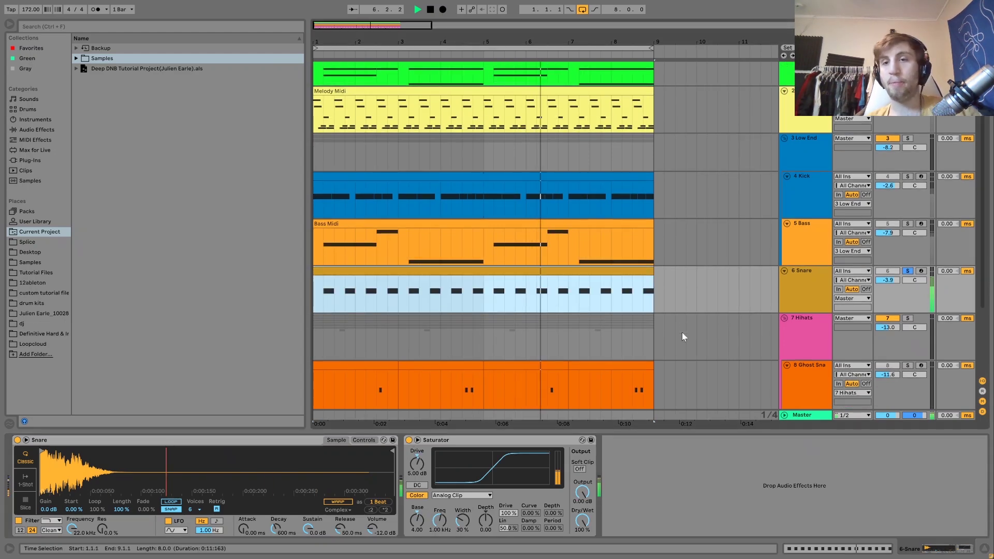
pyautogui.press('space')
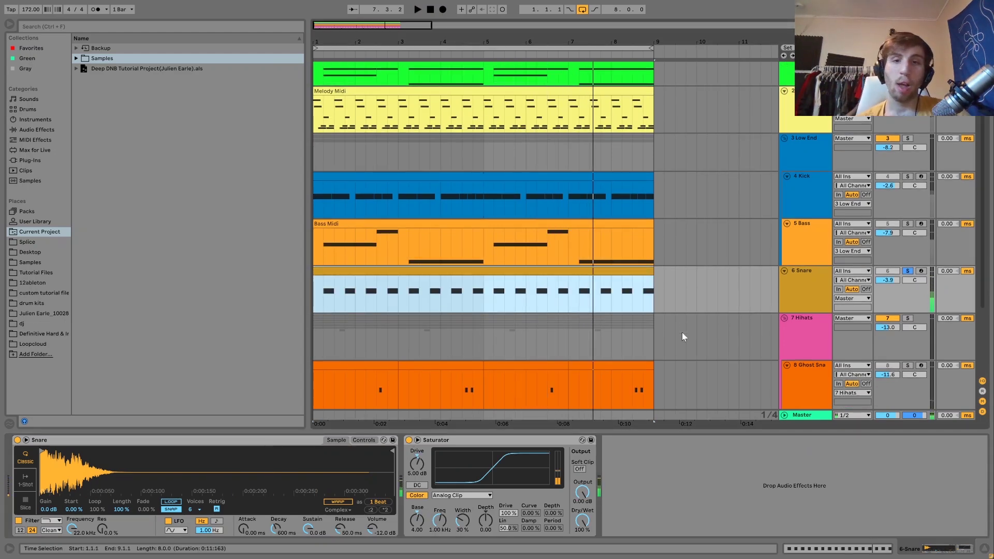
# - Solo the Hihats group, play it with its device chain shown, and fold the first Ghost Snare track
pyautogui.scroll(-3, 683, 334)
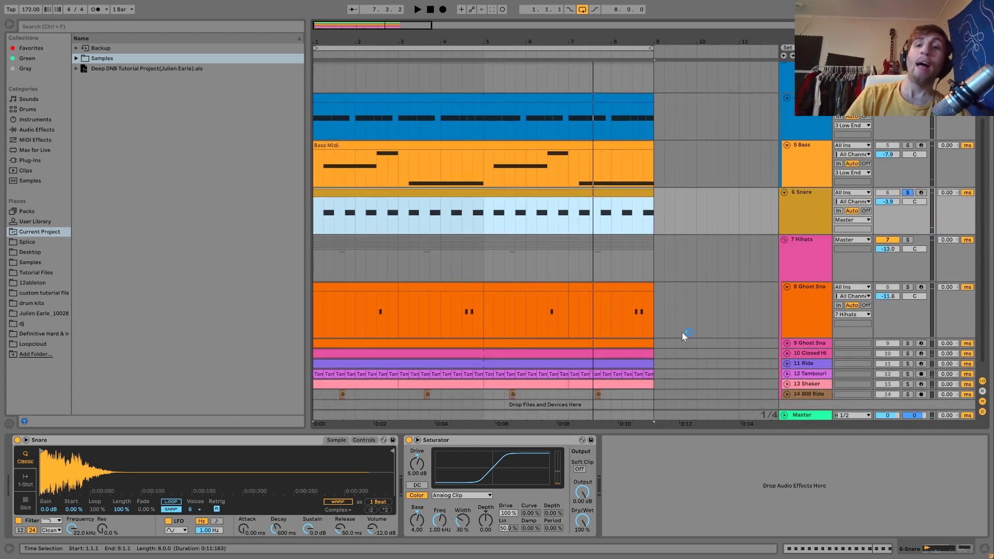
pyautogui.click(801, 251)
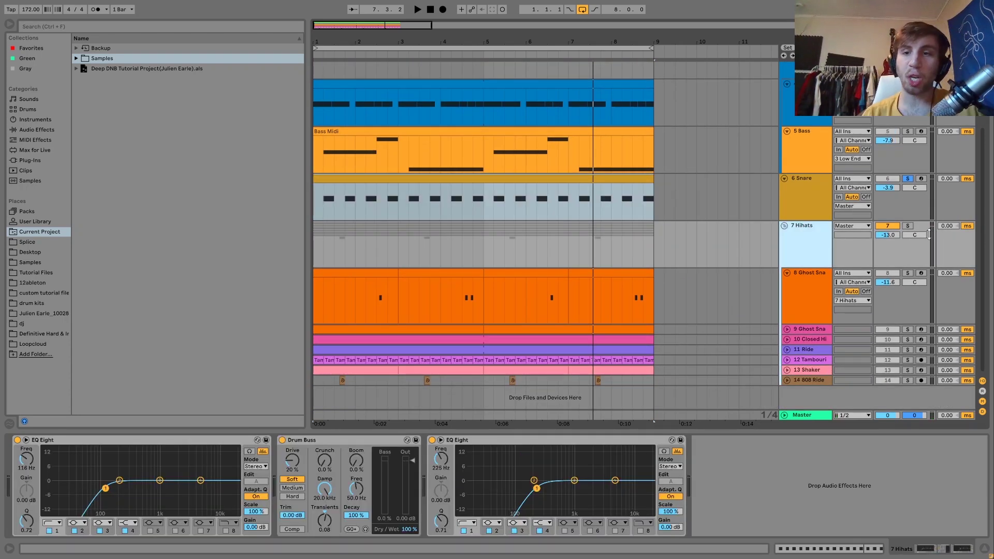
pyautogui.click(909, 226)
pyautogui.press('space')
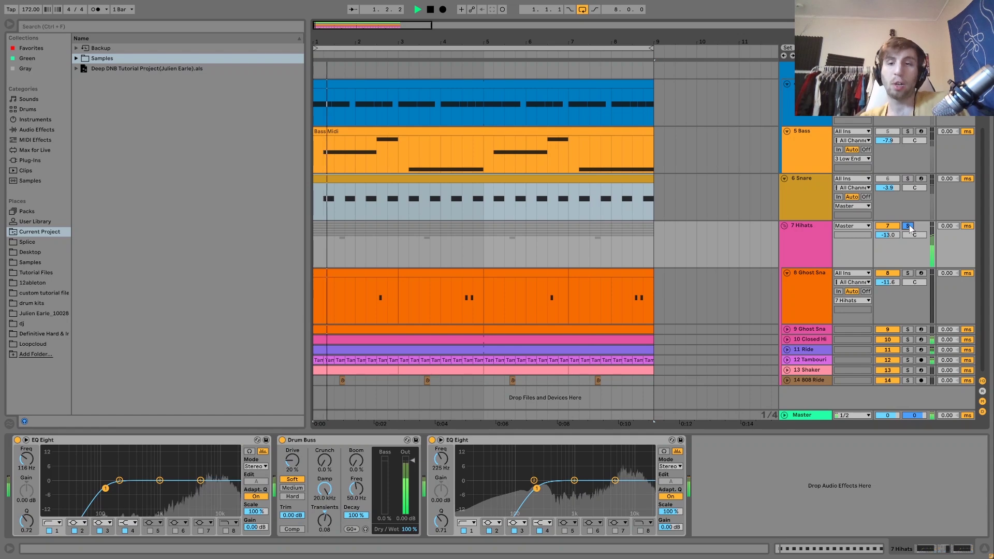
pyautogui.click(788, 273)
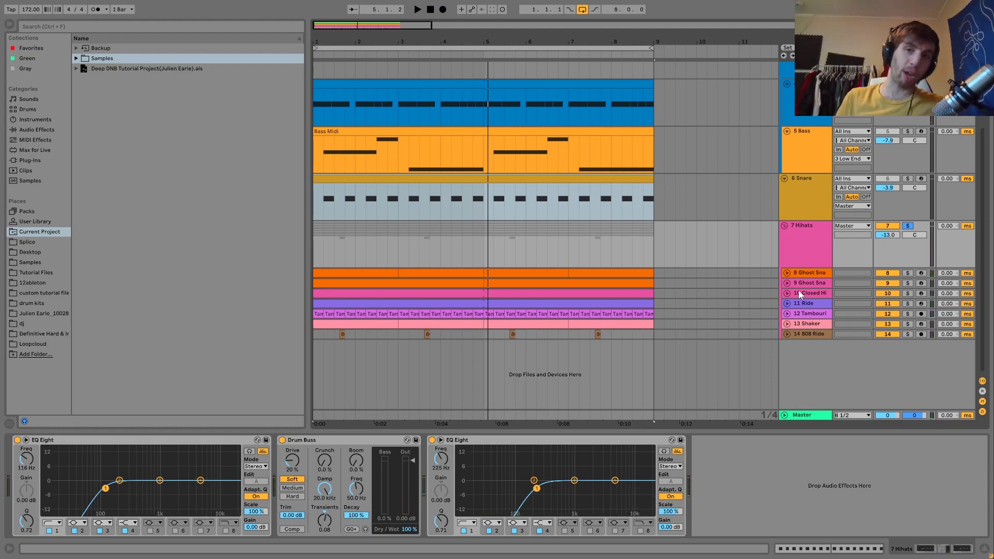
# - Solo and unfold the Closed Hihat track, play it, and examine its clip's notes and its sampler device
pyautogui.click(807, 275)
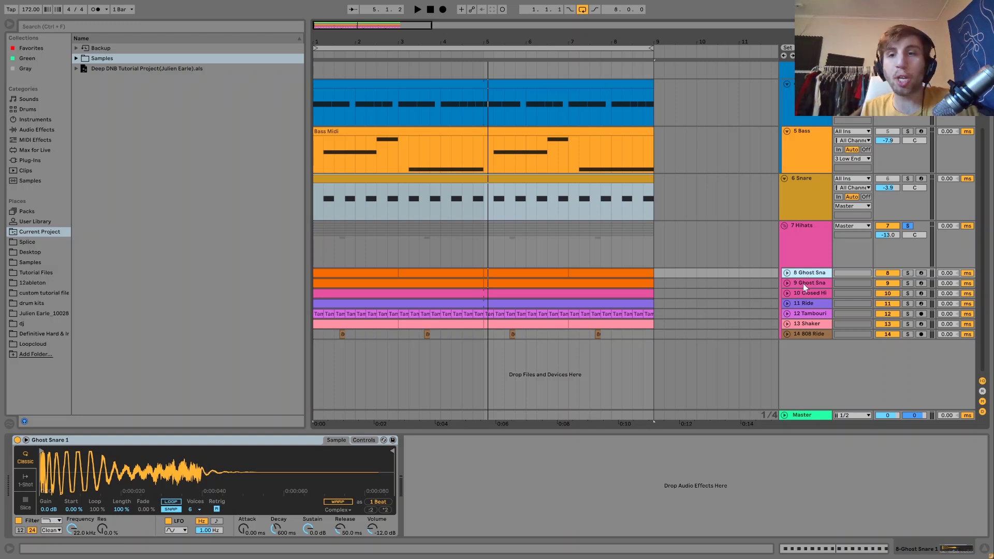
pyautogui.click(799, 294)
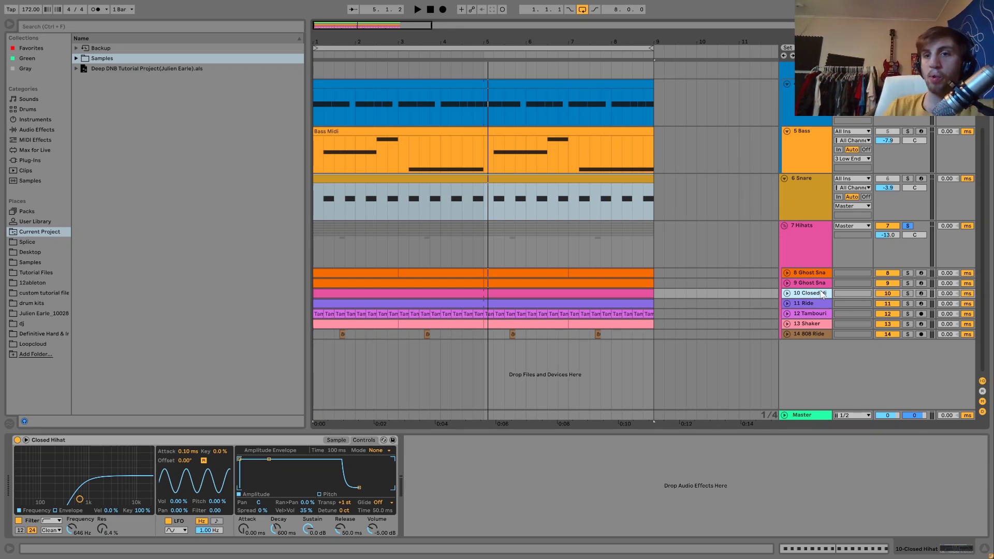
pyautogui.click(908, 294)
pyautogui.press('space')
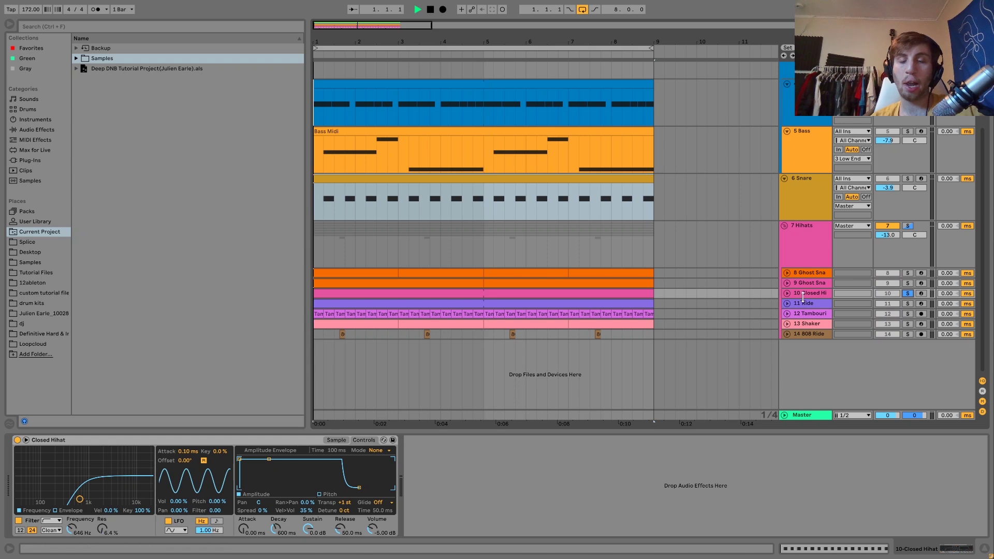
pyautogui.click(786, 293)
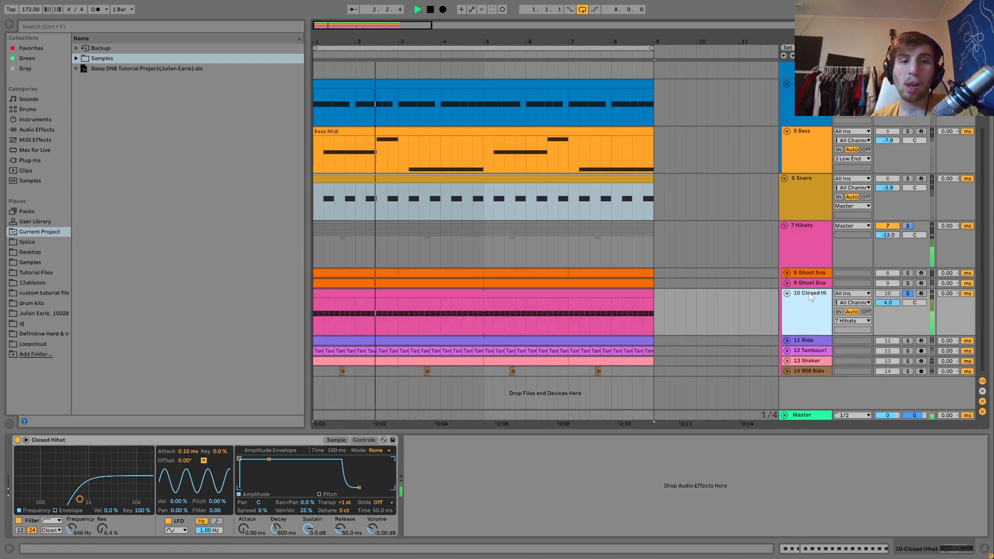
pyautogui.press('space')
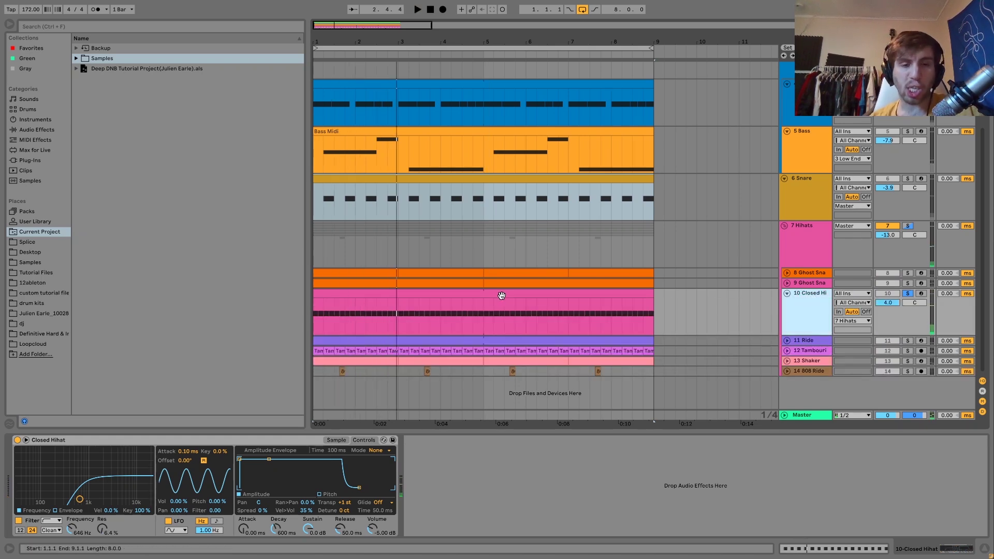
pyautogui.doubleClick(501, 295)
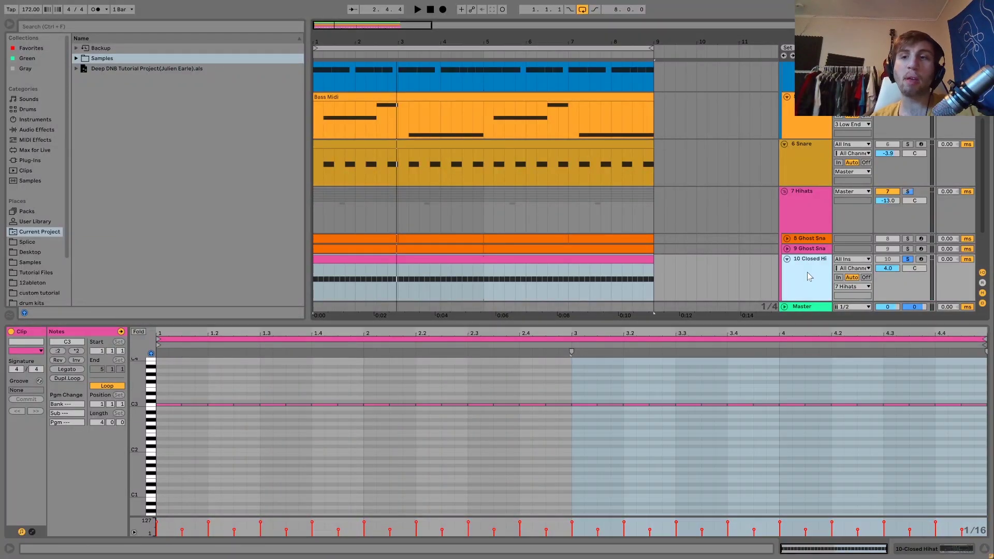
pyautogui.click(808, 277)
# - Unsolo the Closed Hihat and its Hihats group, and play the full mix to hear the hi-hats in context
pyautogui.scroll(3, 893, 245)
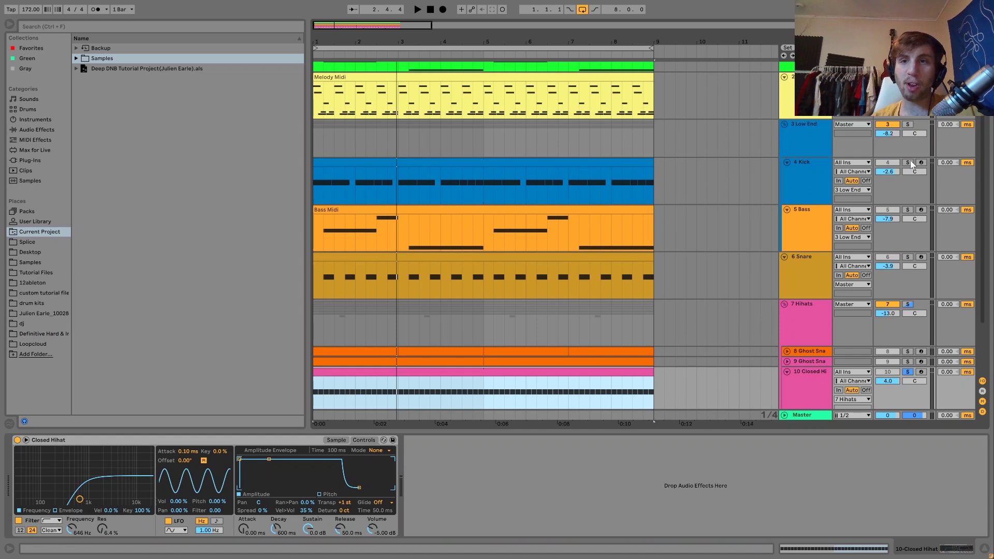
pyautogui.scroll(2, 914, 156)
pyautogui.press('space')
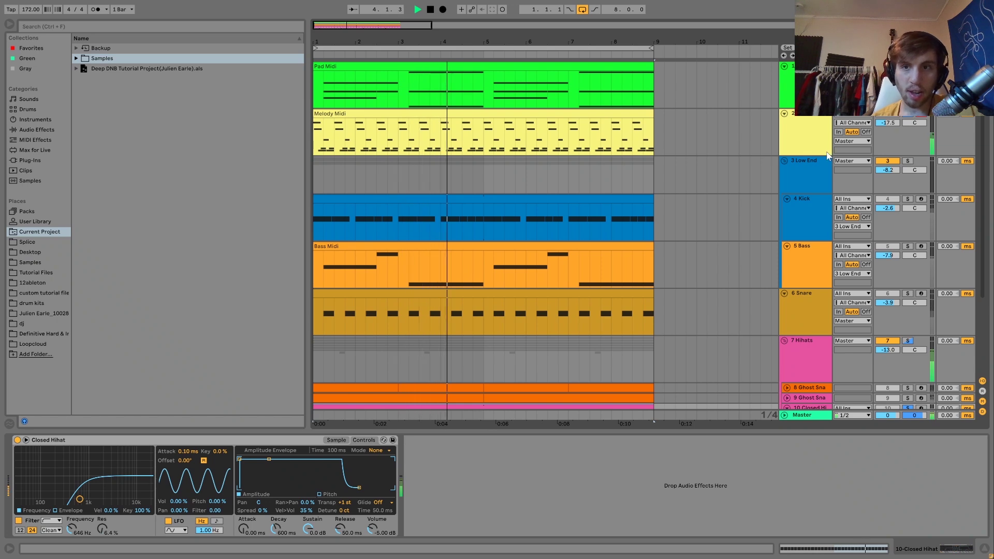
pyautogui.scroll(-3, 786, 247)
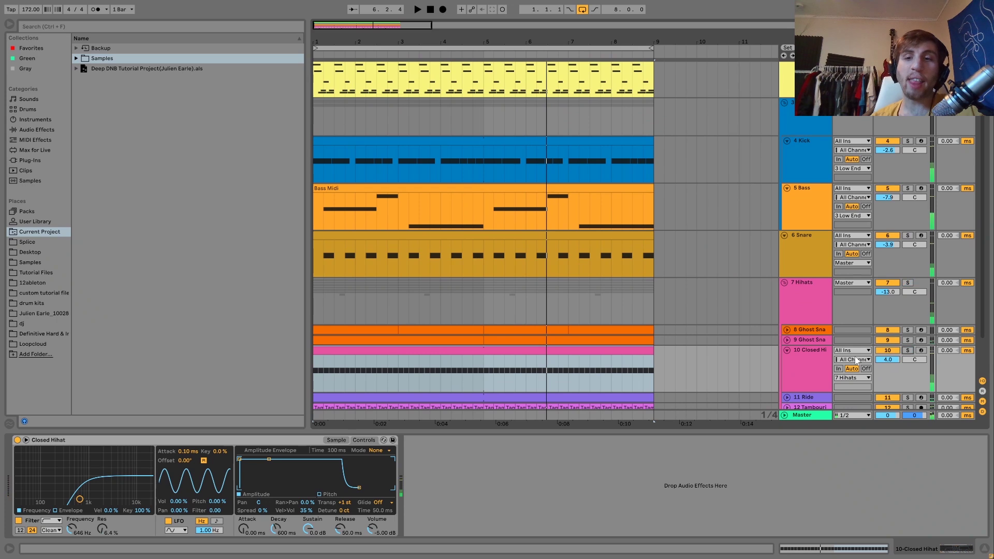
pyautogui.click(814, 363)
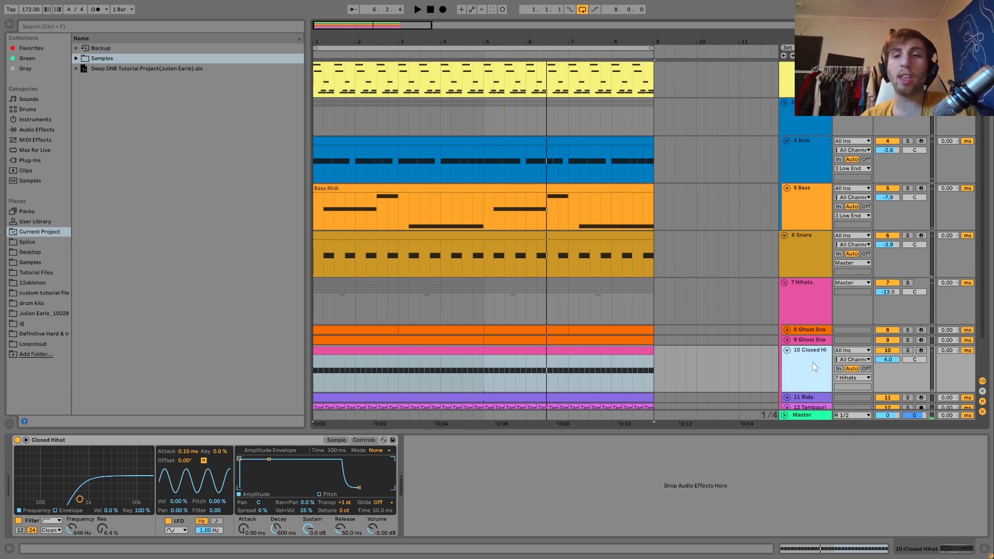
pyautogui.scroll(-3, 813, 362)
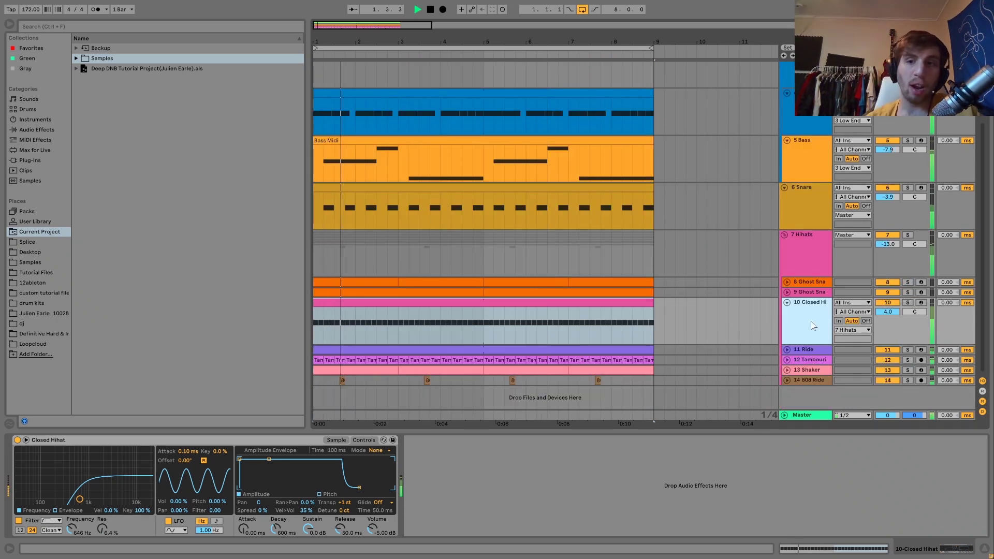
pyautogui.press('space')
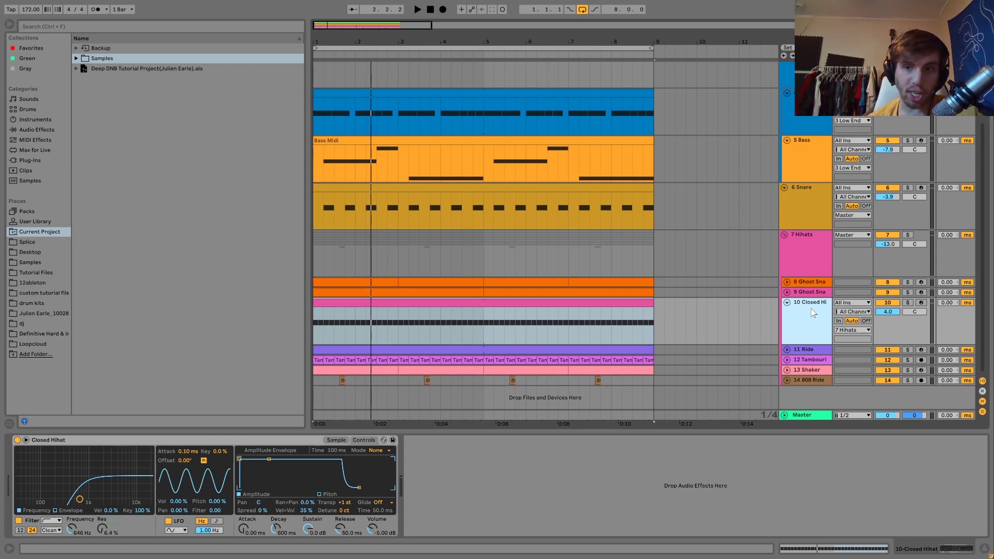
pyautogui.press('space')
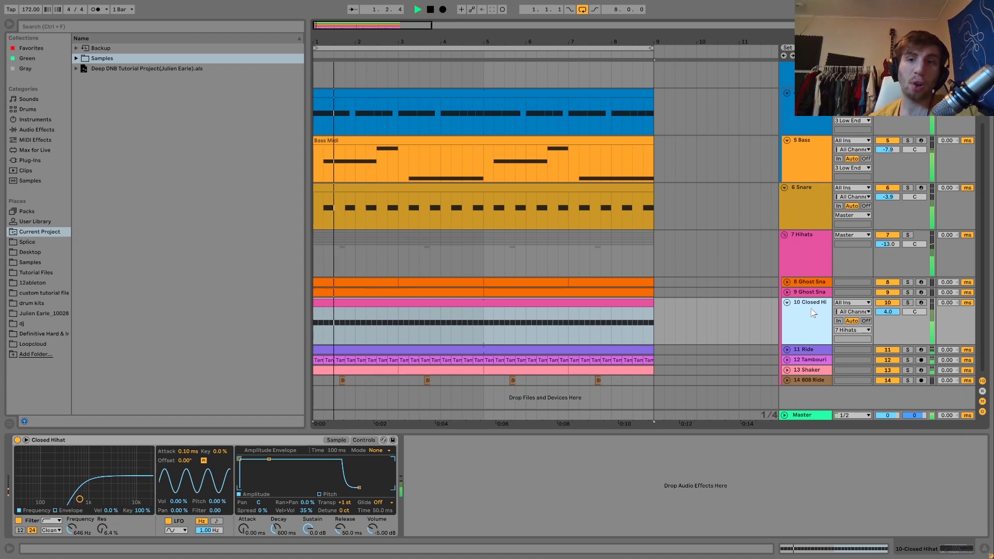
# - Mute the Closed Hihat track while playing the full mix, and unmute it to compare
pyautogui.press('space')
pyautogui.click(898, 305)
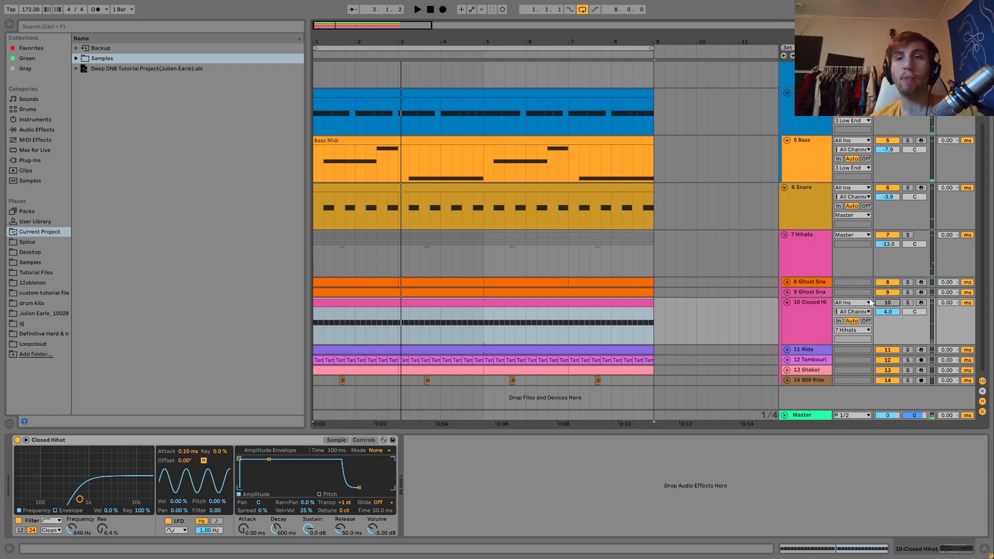
pyautogui.press('space')
pyautogui.click(813, 306)
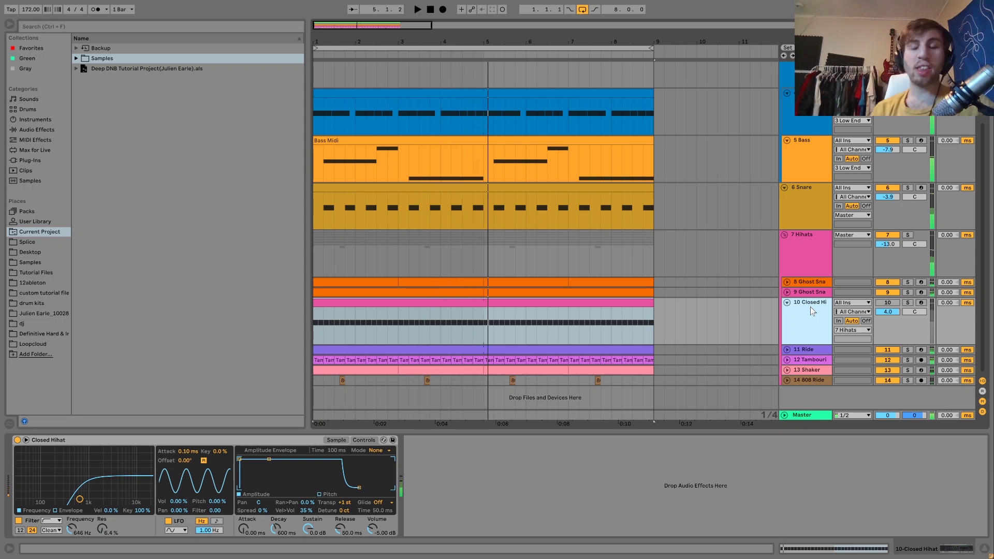
pyautogui.press('space')
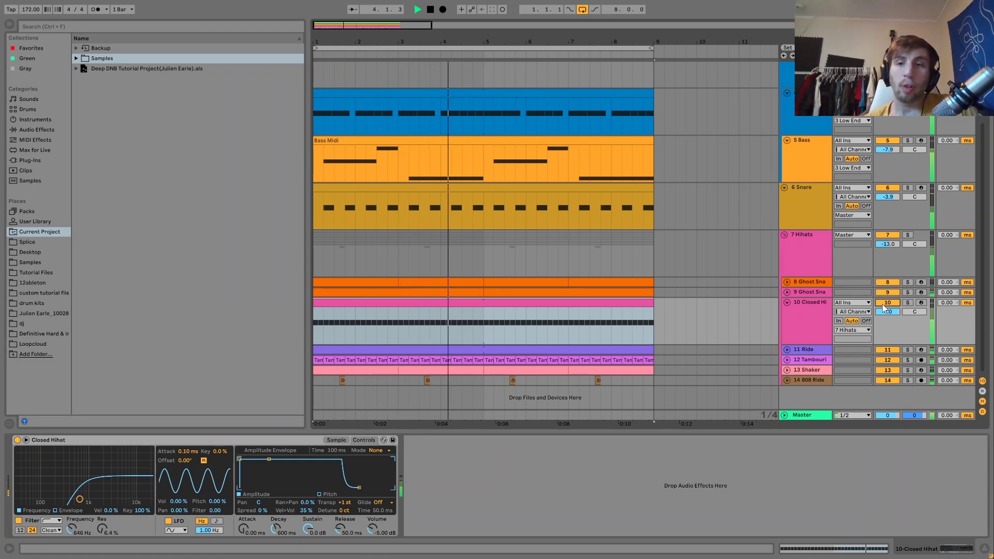
pyautogui.press('space')
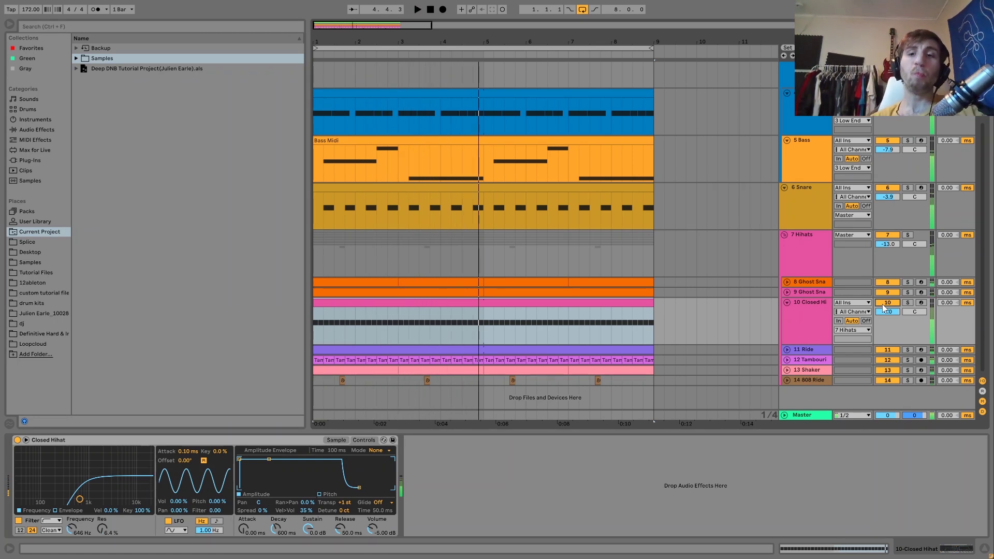
pyautogui.click(814, 361)
pyautogui.click(811, 369)
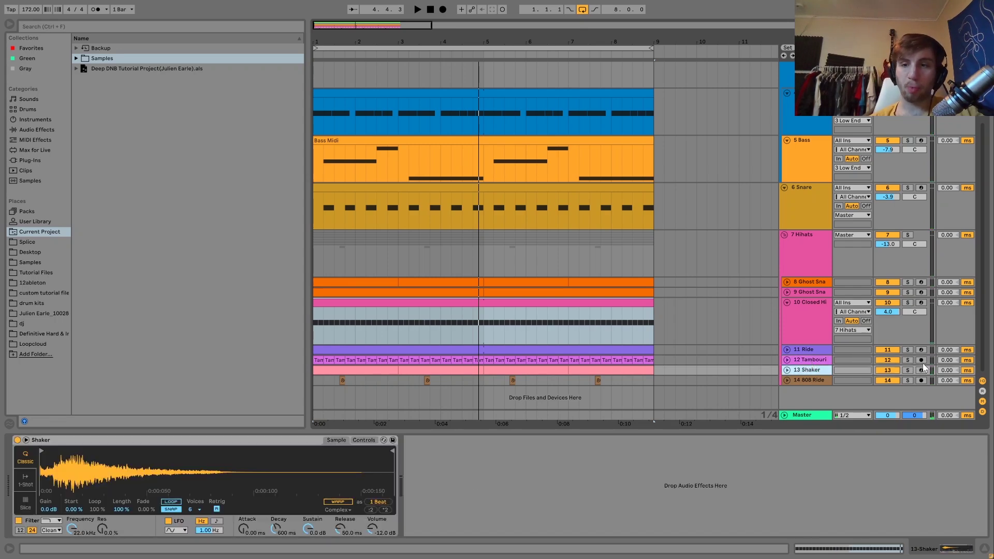
pyautogui.press('space')
pyautogui.click(787, 360)
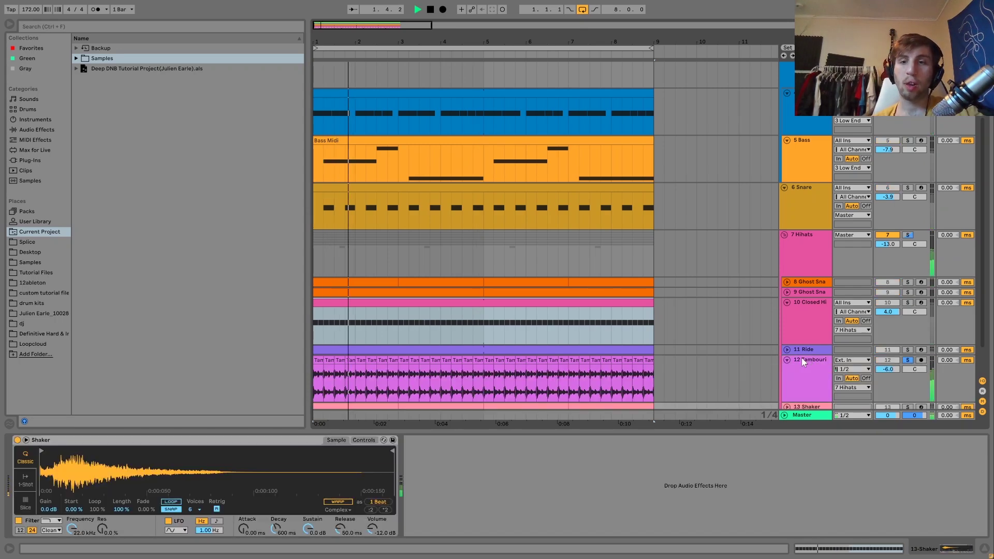
# - Stop playback and locate the first Tambourine clip's sample, Tambourine Loop.wav, among the project's imported samples
pyautogui.click(805, 362)
pyautogui.press('space')
pyautogui.click(317, 361)
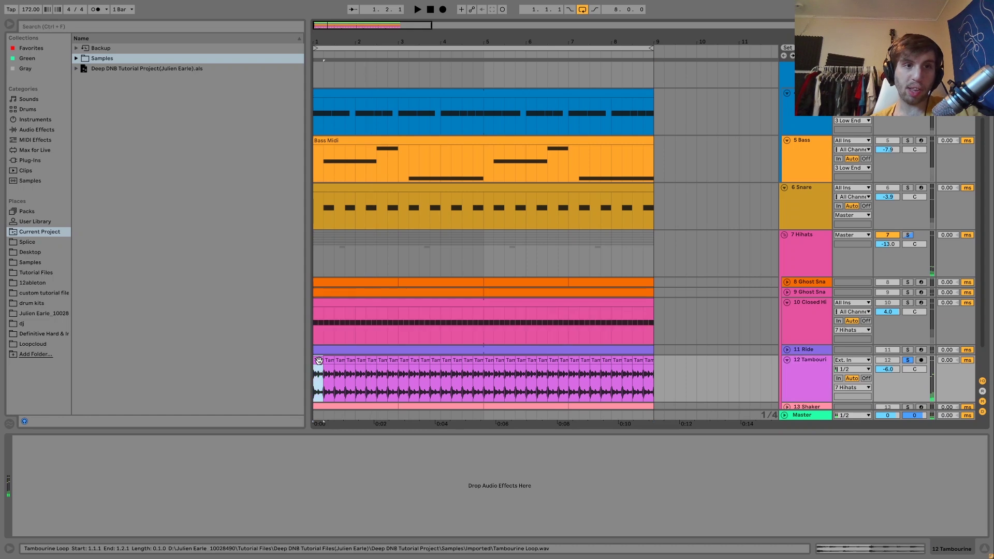
pyautogui.hotkey('ctrl', 'alt', 'b')
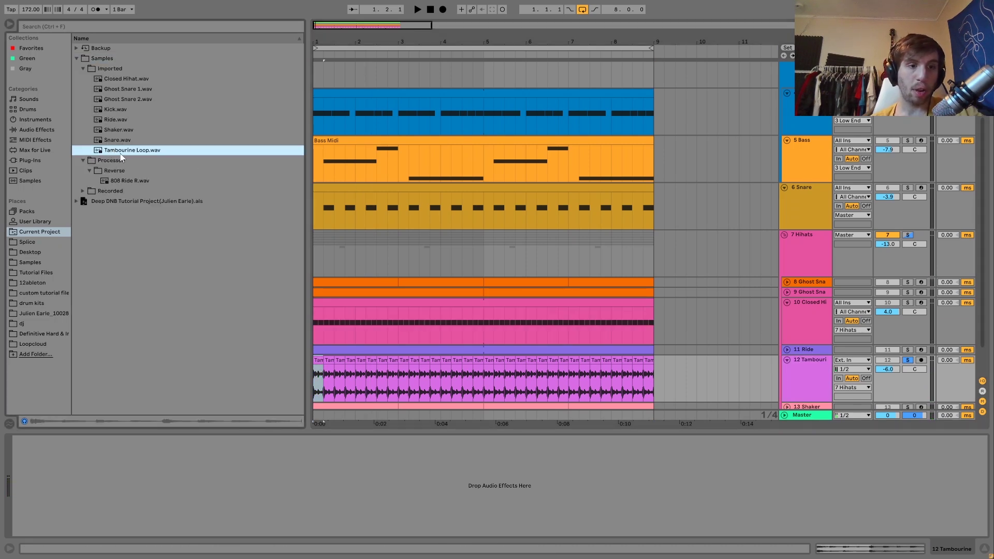
pyautogui.click(318, 361)
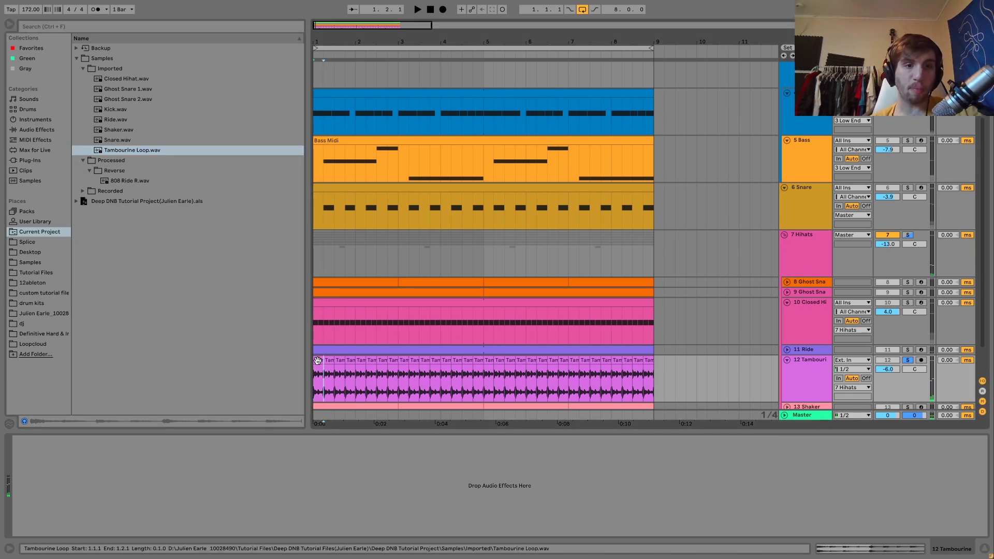
pyautogui.doubleClick(317, 366)
pyautogui.click(816, 267)
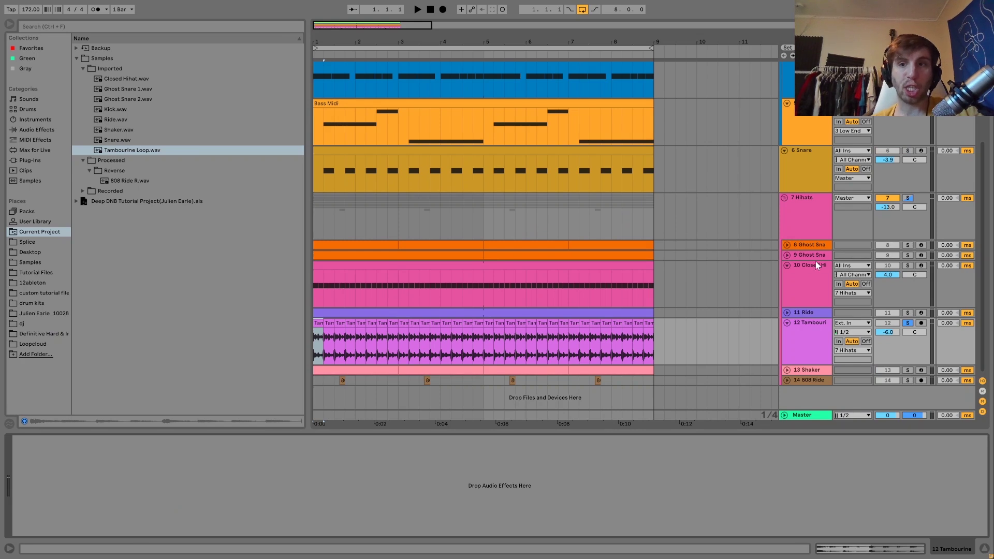
# - Solo the Closed Hihat and Tambourine tracks together and play them to hear how the two interact
pyautogui.click(906, 324)
pyautogui.press('space')
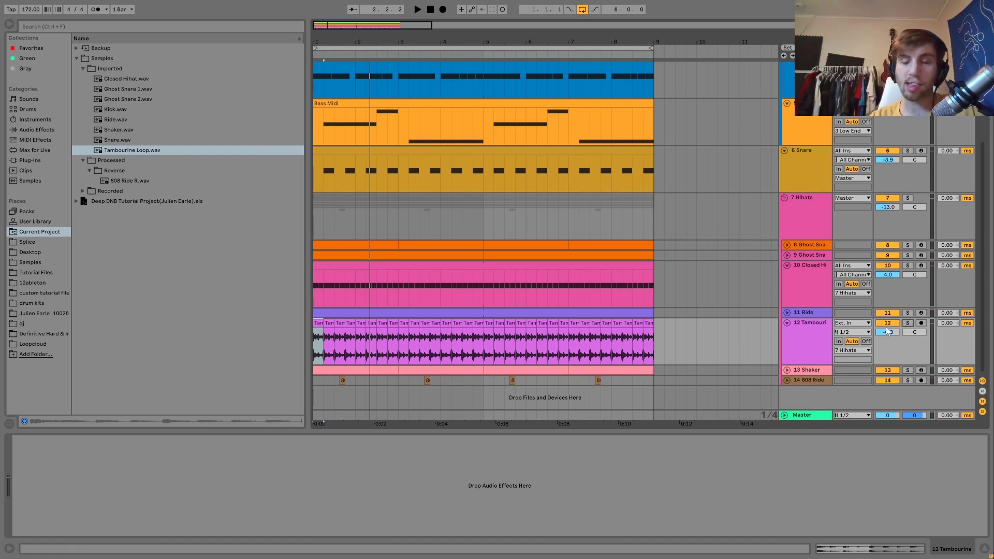
pyautogui.click(908, 266)
pyautogui.press('space')
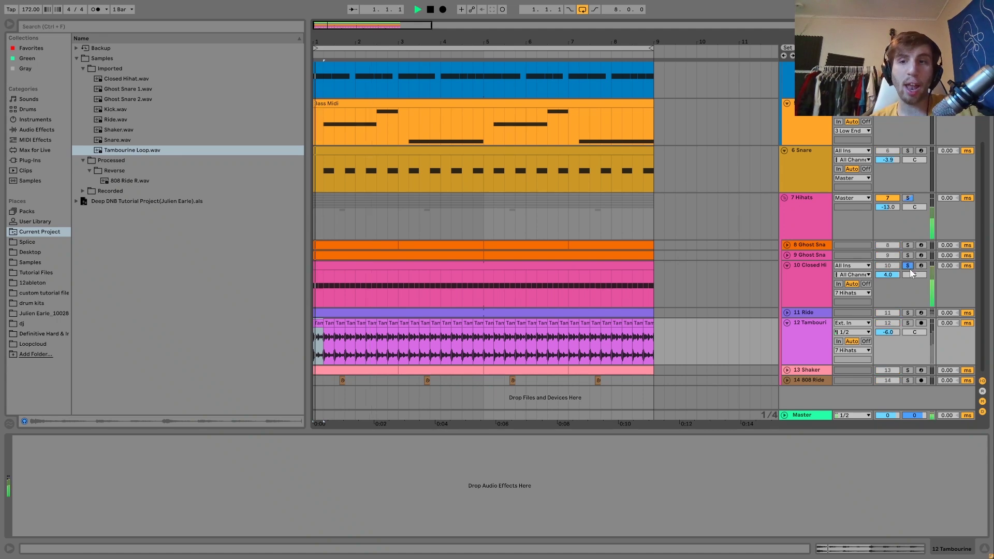
pyautogui.keyDown('ctrl'); pyautogui.click(907, 323); pyautogui.keyUp('ctrl')
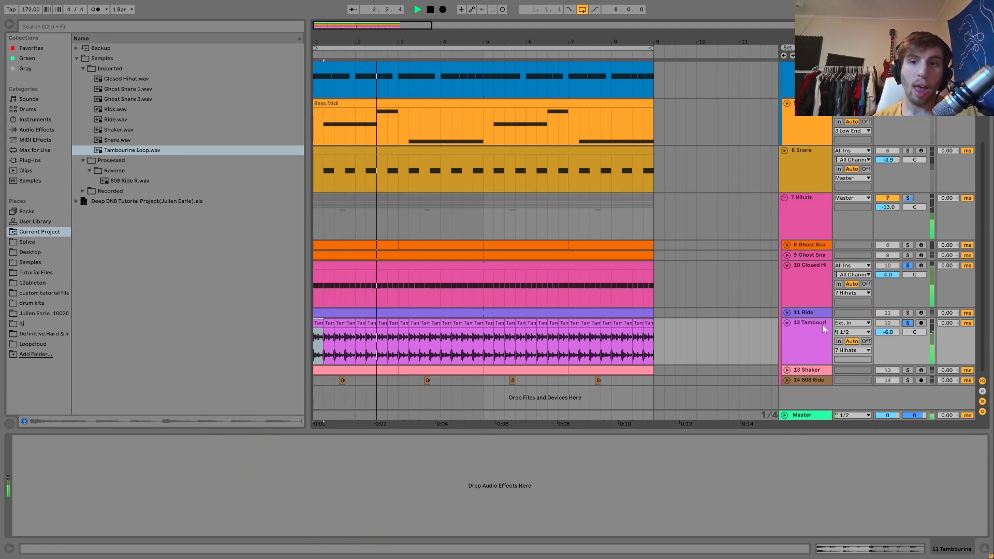
pyautogui.click(800, 293)
pyautogui.press('space')
pyautogui.click(804, 333)
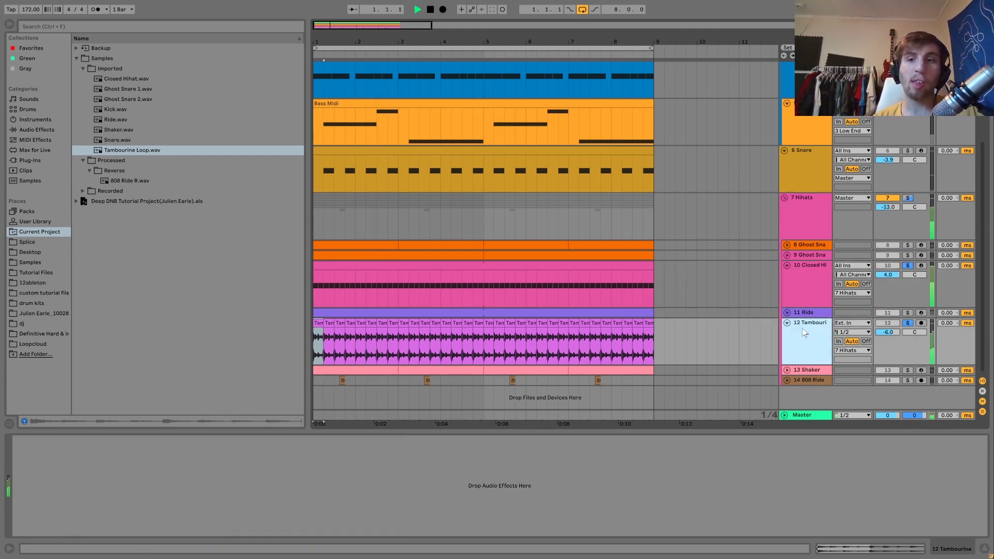
pyautogui.click(910, 264)
pyautogui.press('space')
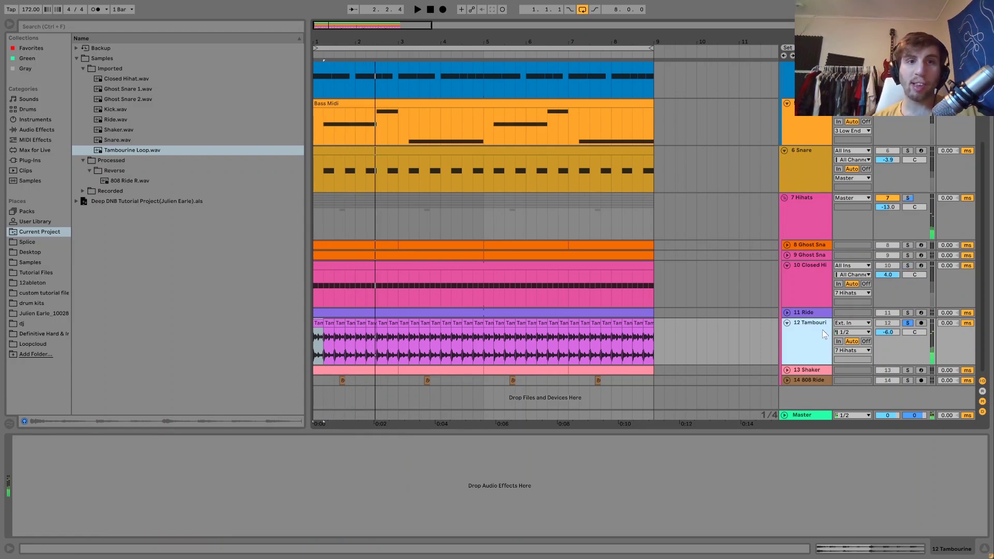
pyautogui.press('space')
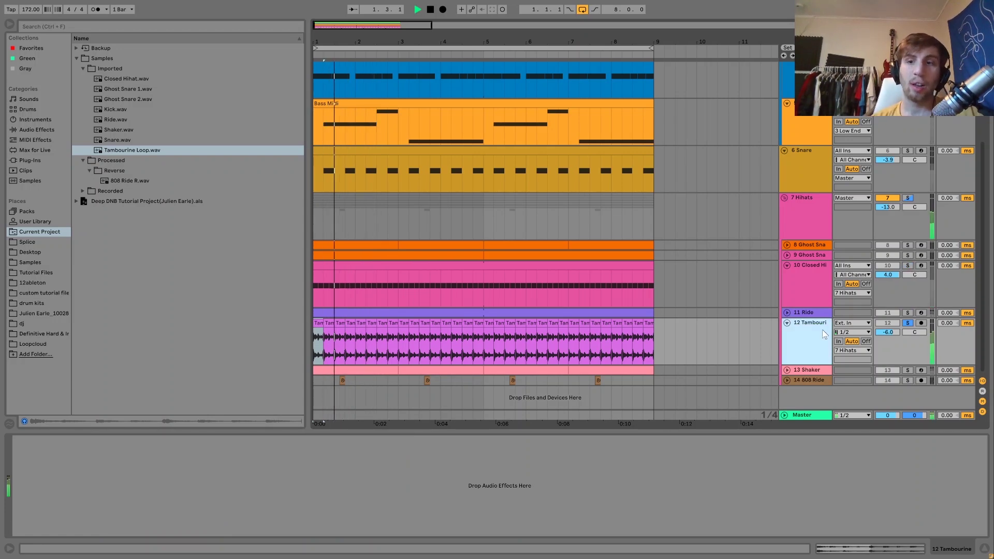
# - Clear the Hihats group's solos and play the full mix, toggling the Tambourine's mute to compare
pyautogui.click(908, 323)
pyautogui.press('space')
pyautogui.press('space')
pyautogui.click(892, 324)
pyautogui.press('space')
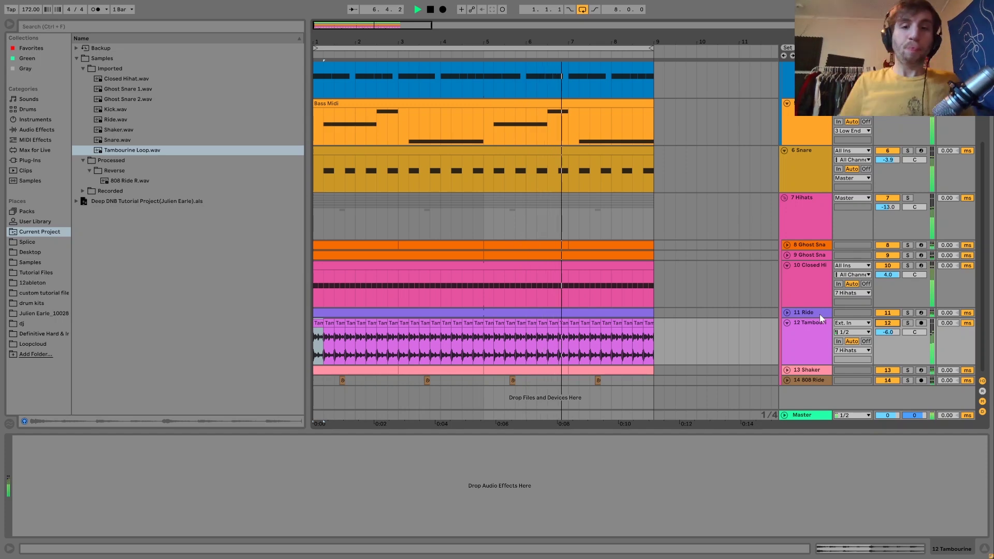
pyautogui.press('space')
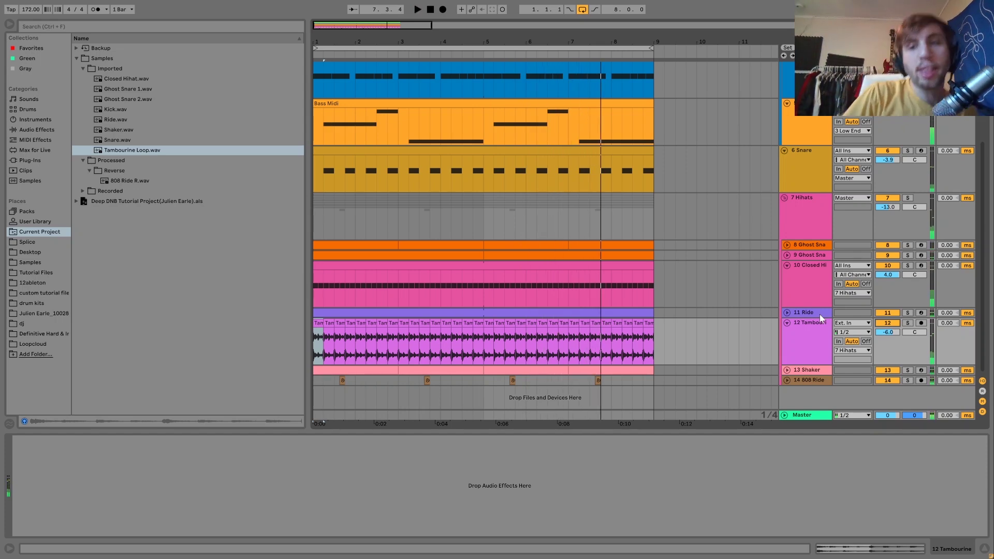
# - Unfold and solo the Ride track, show its sampler device, and play the Ride alone
pyautogui.click(811, 314)
pyautogui.click(787, 313)
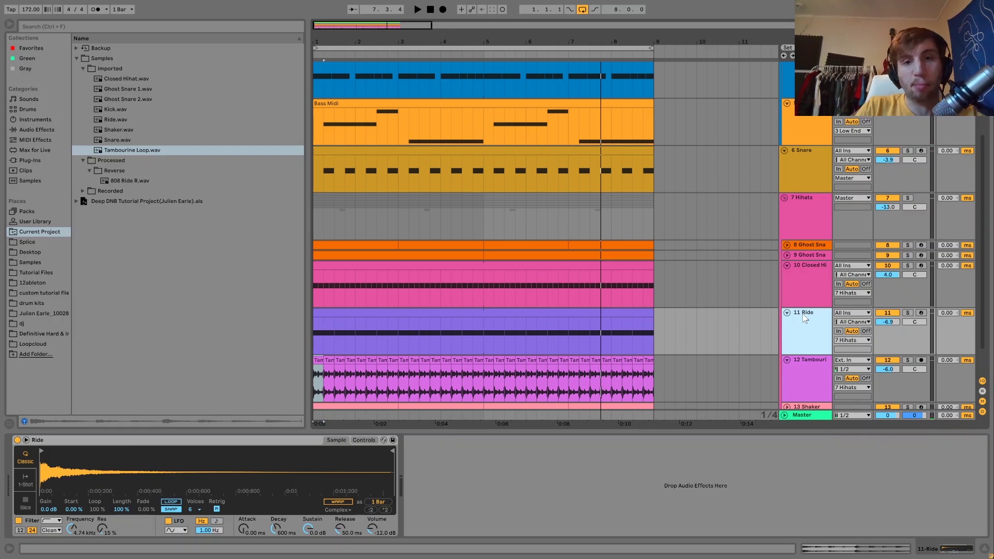
pyautogui.click(908, 312)
pyautogui.press('space')
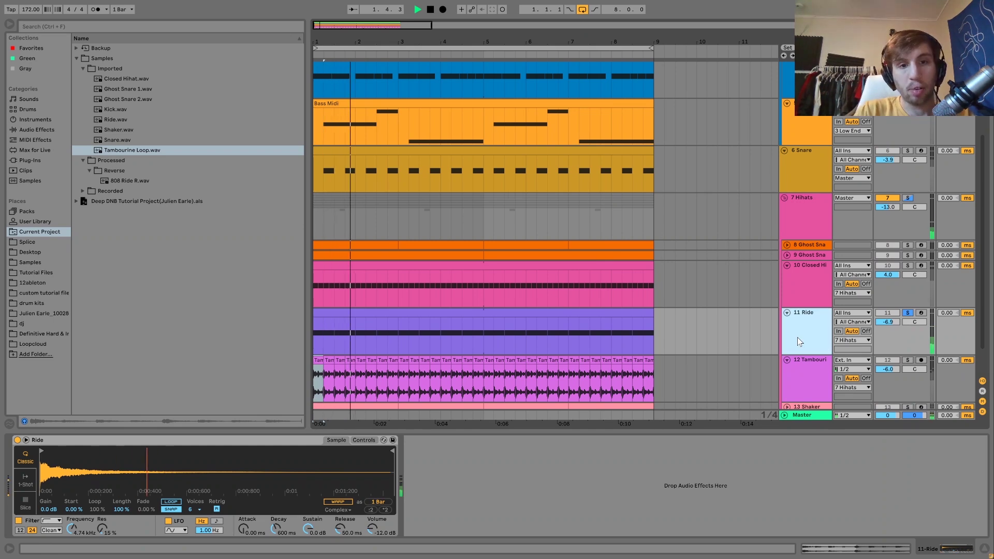
pyautogui.press('space')
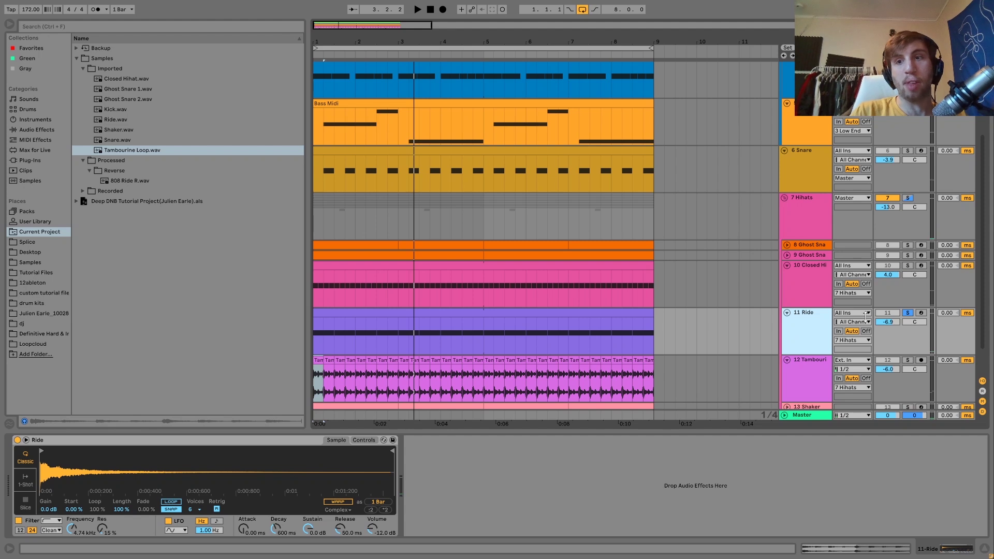
# - Play the Closed Hihat, Tambourine and Ride soloed in turn and combined to hear how they layer
pyautogui.click(908, 265)
pyautogui.press('space')
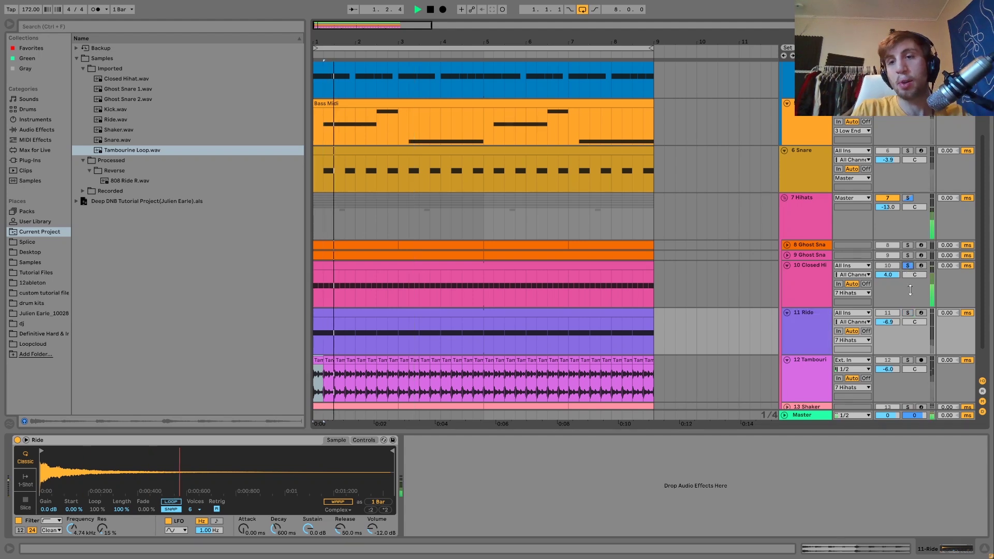
pyautogui.click(908, 360)
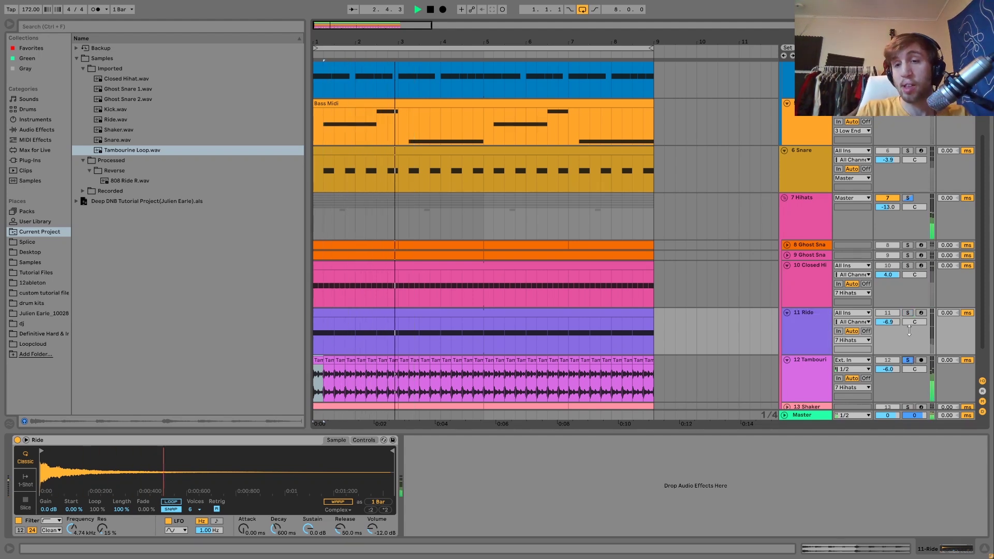
pyautogui.click(908, 313)
pyautogui.click(810, 316)
pyautogui.press('space')
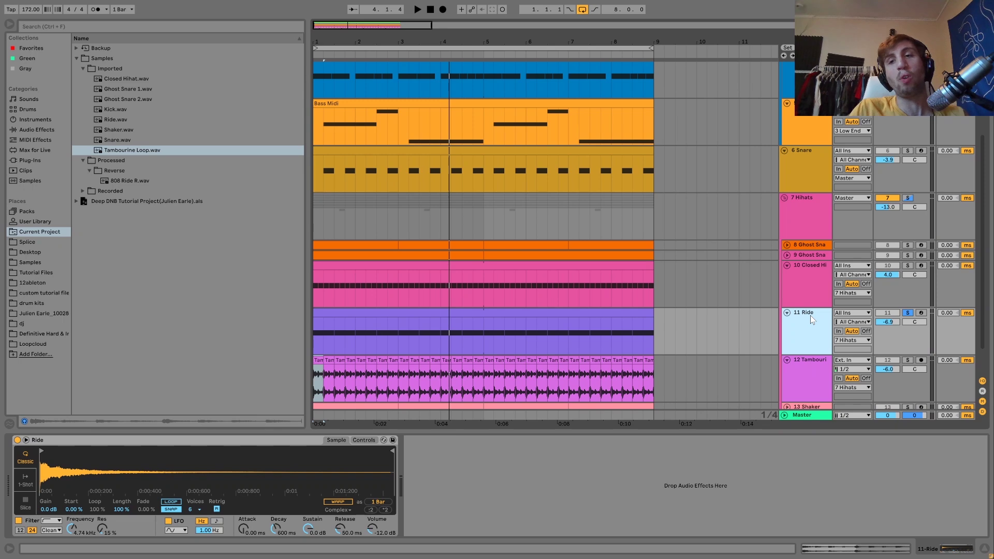
pyautogui.keyDown('ctrl'); pyautogui.click(908, 266); pyautogui.keyUp('ctrl')
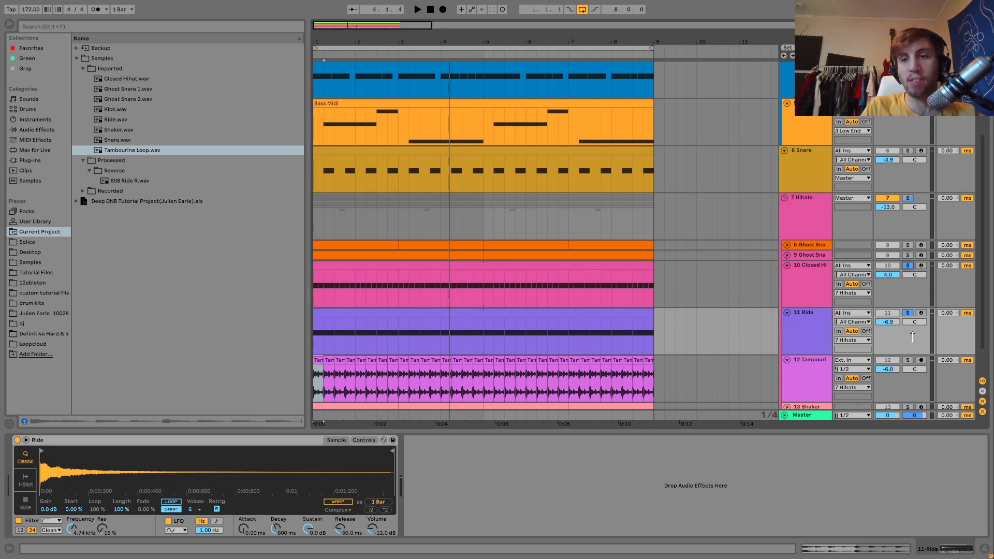
pyautogui.press('space')
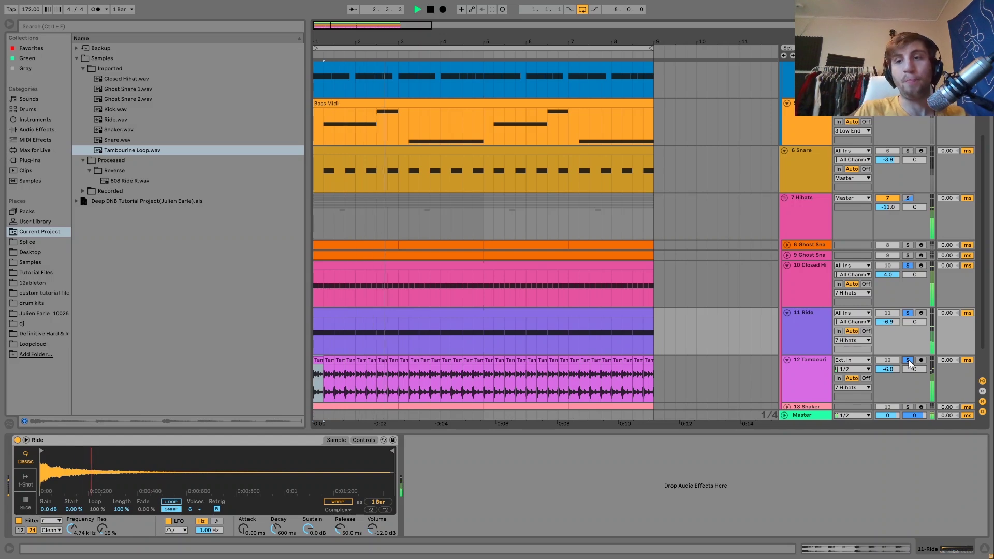
pyautogui.click(908, 360)
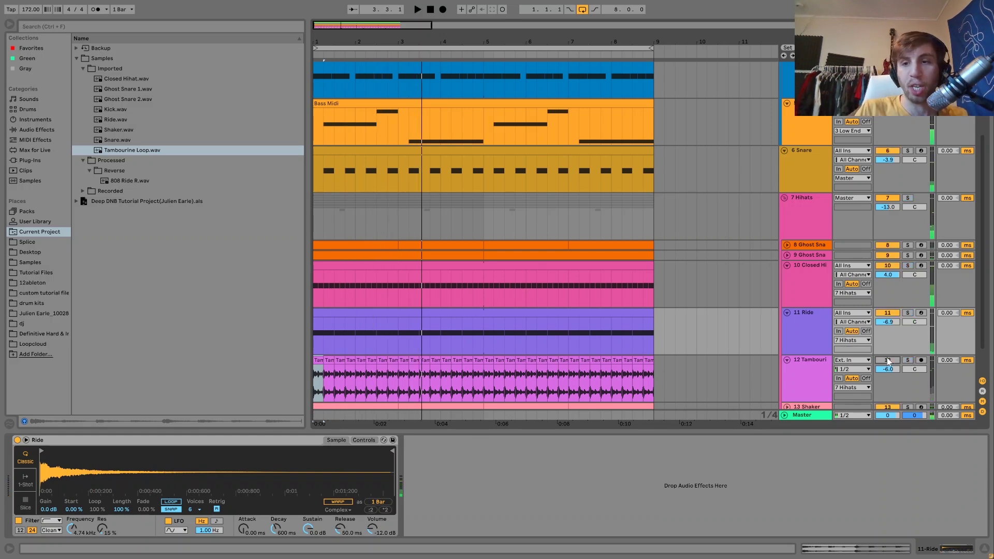
# - Play the full mix while muting and unmuting the Closed Hihat and Tambourine tracks to compare
pyautogui.click(890, 265)
pyautogui.press('space')
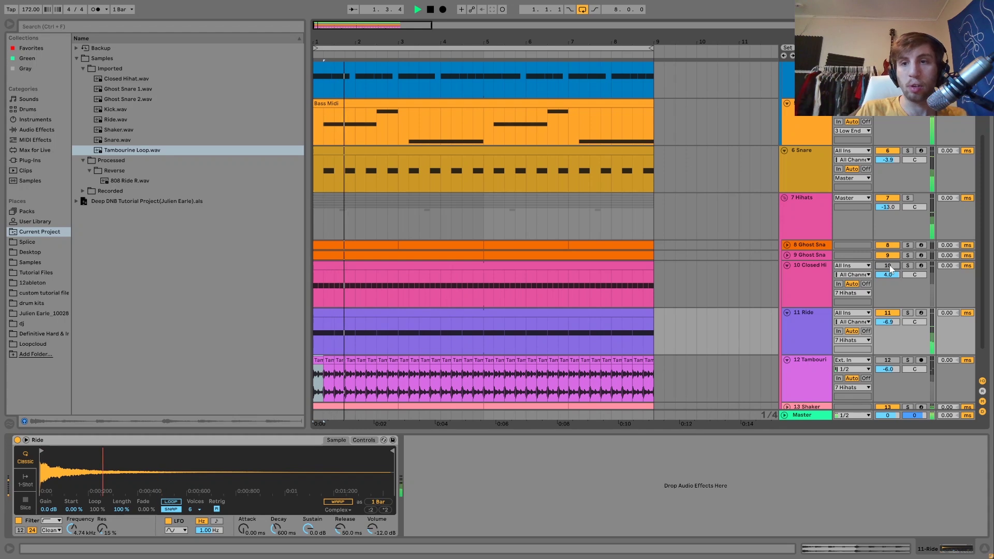
pyautogui.press('space')
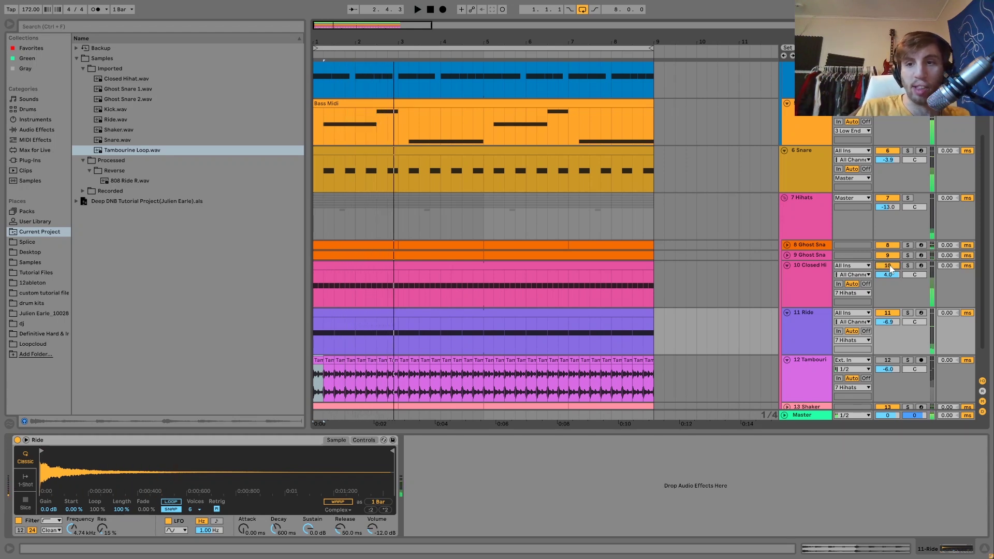
pyautogui.click(890, 265)
pyautogui.press('space')
pyautogui.click(887, 361)
pyautogui.click(887, 361)
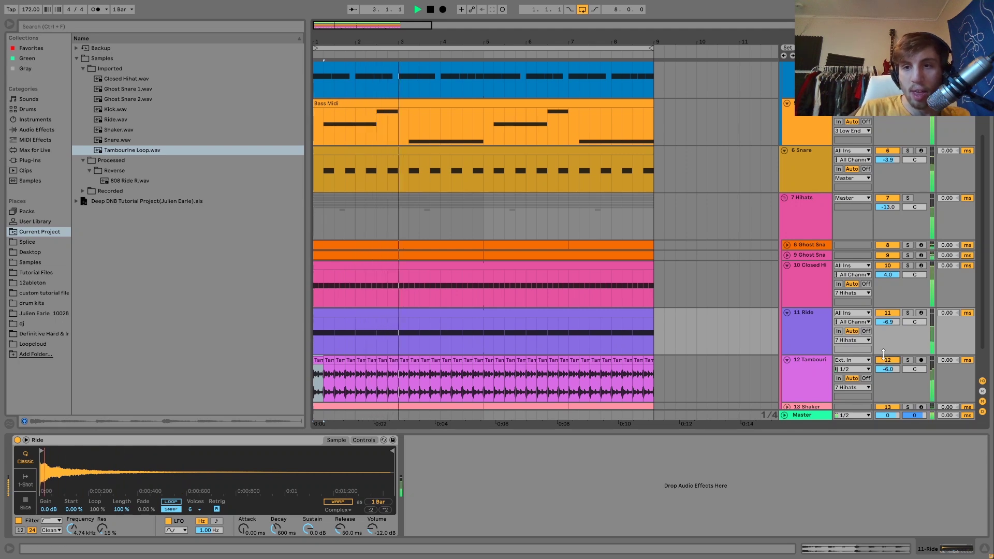
pyautogui.press('space')
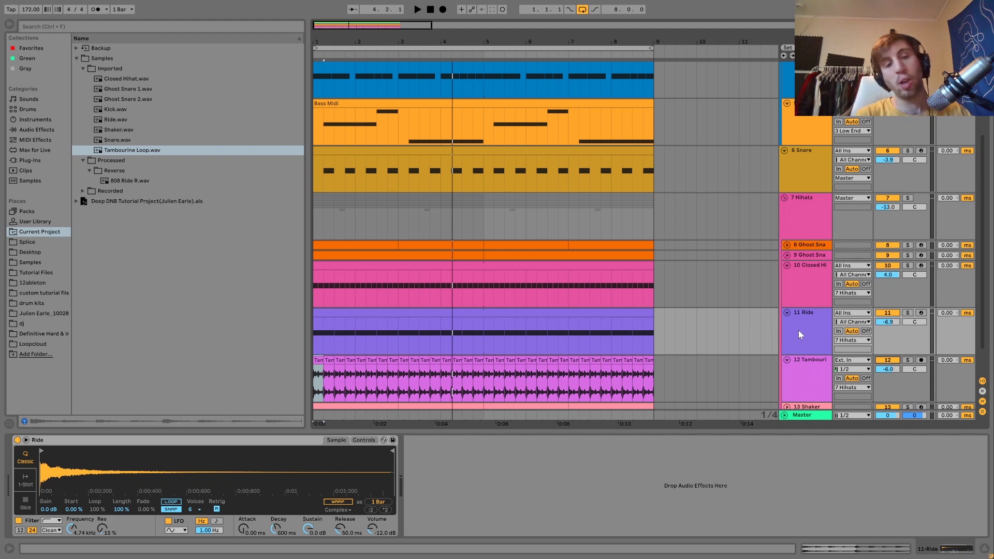
# - Solo the Ride, show its sampler's controls, and switch its filter off and on during playback to compare
pyautogui.press('space')
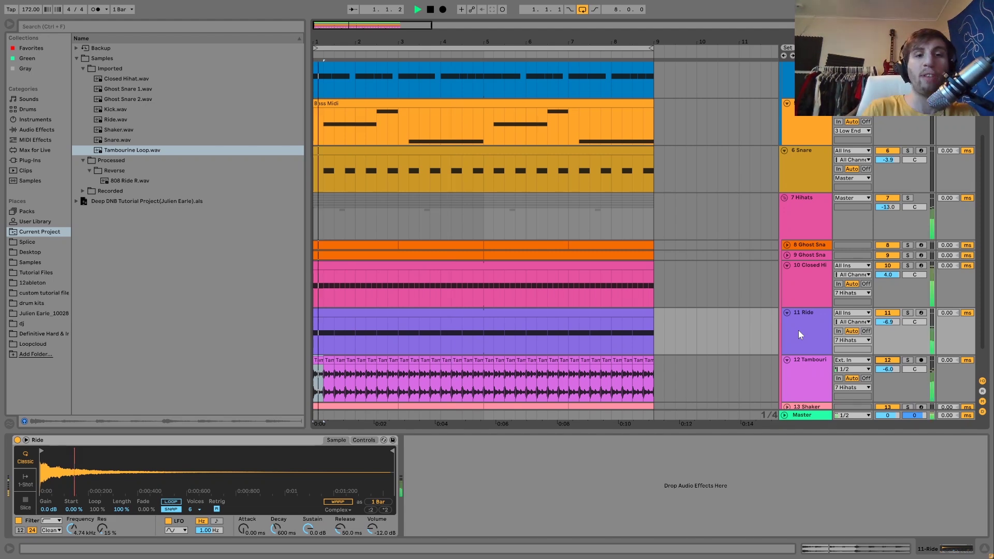
pyautogui.click(908, 314)
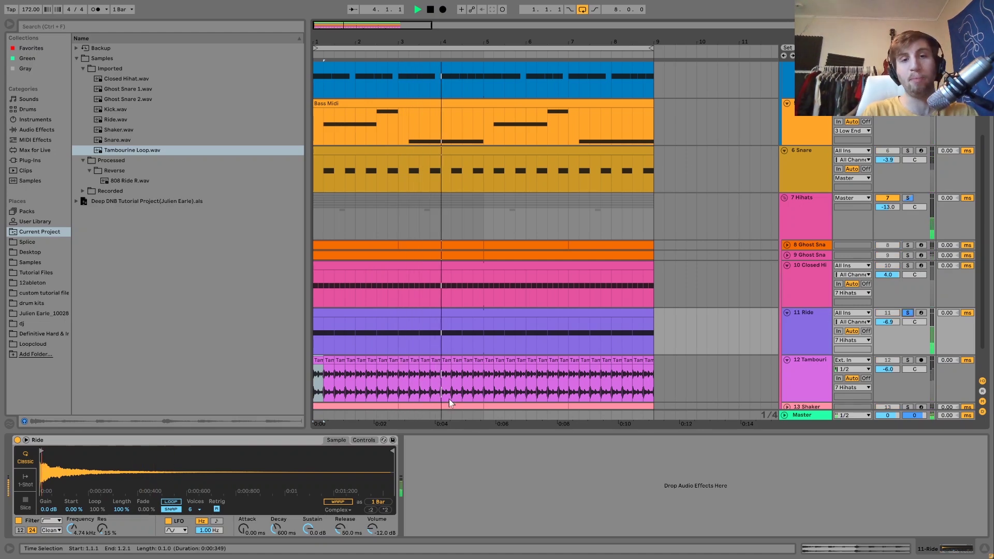
pyautogui.press('space')
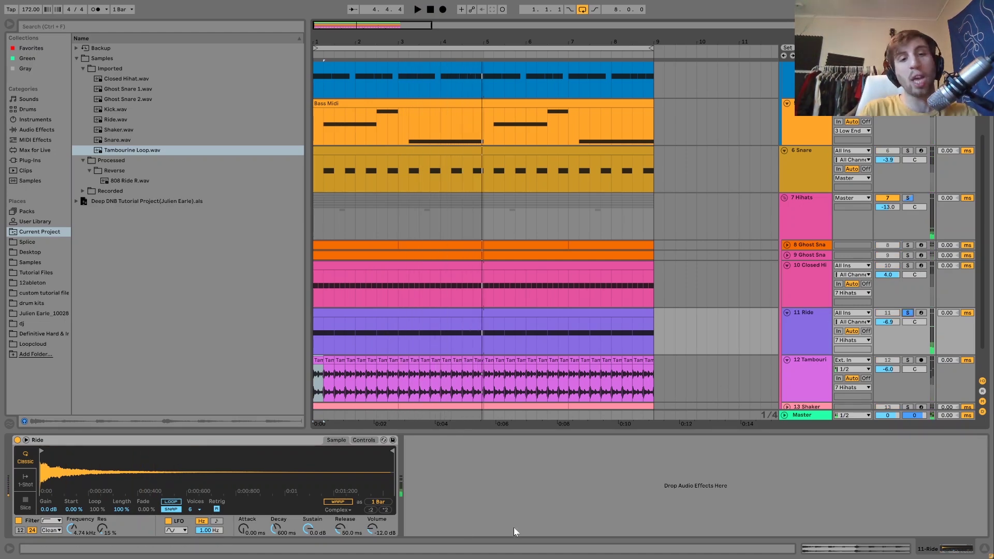
pyautogui.click(364, 440)
pyautogui.press('space')
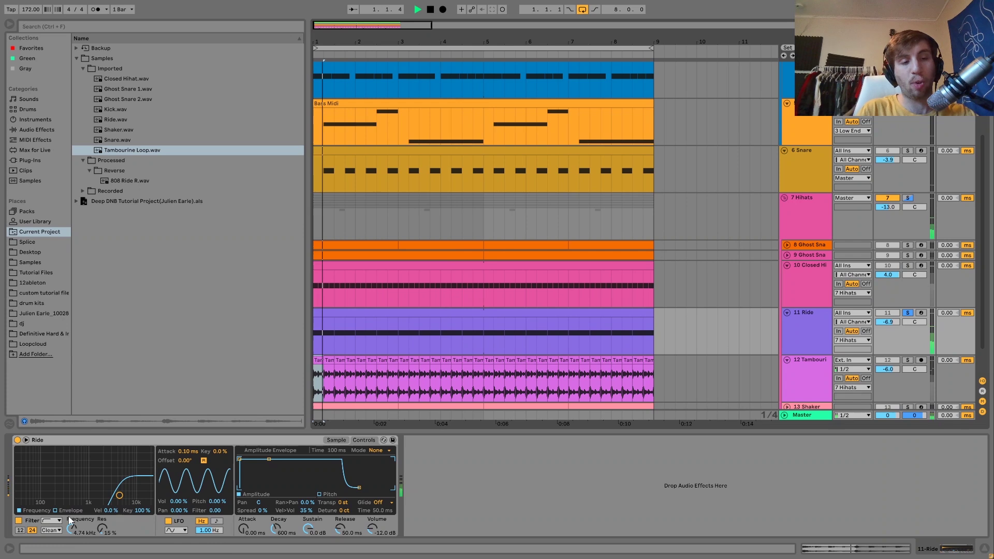
pyautogui.click(18, 520)
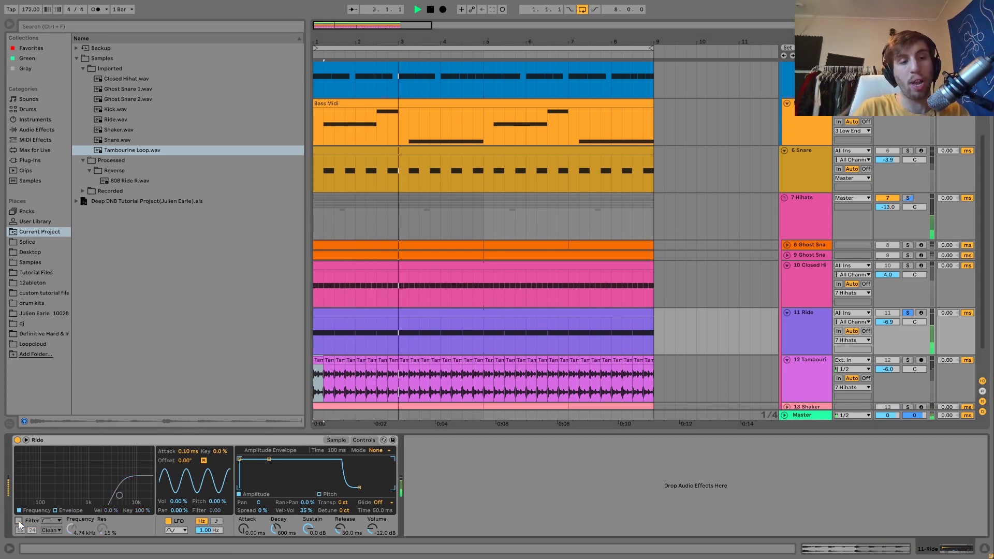
pyautogui.click(18, 521)
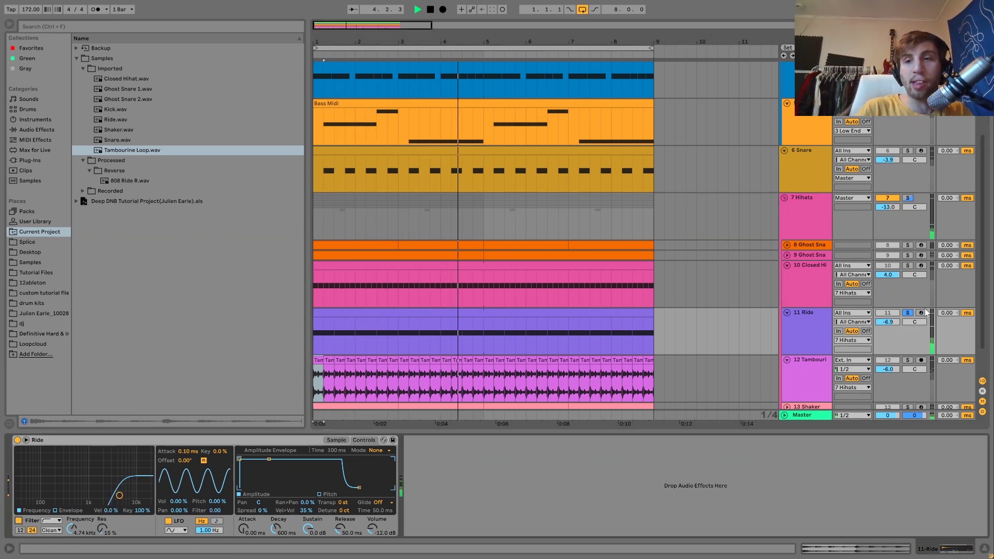
# - Unsolo the Ride and play the full mix to hear it in context
pyautogui.click(908, 313)
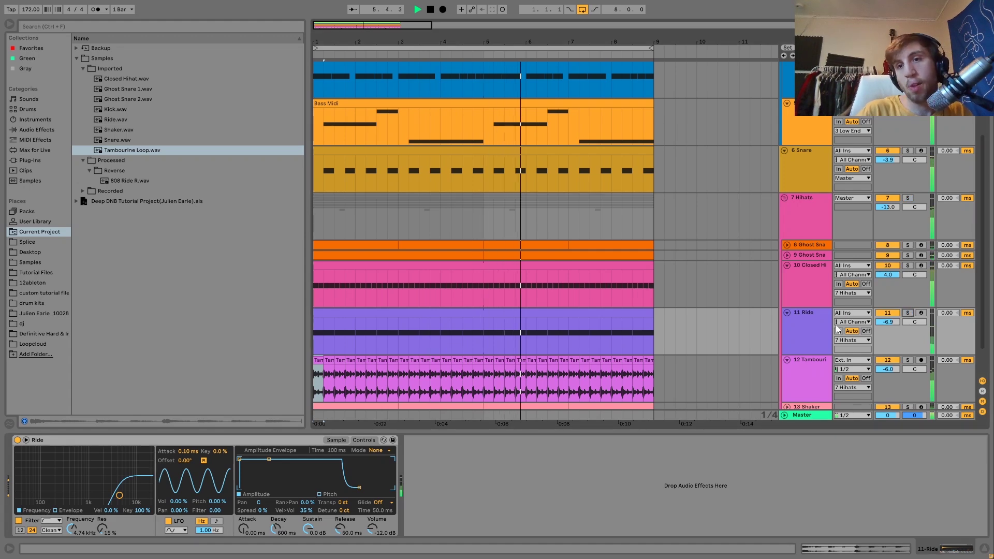
pyautogui.scroll(-2, 827, 338)
pyautogui.press('space')
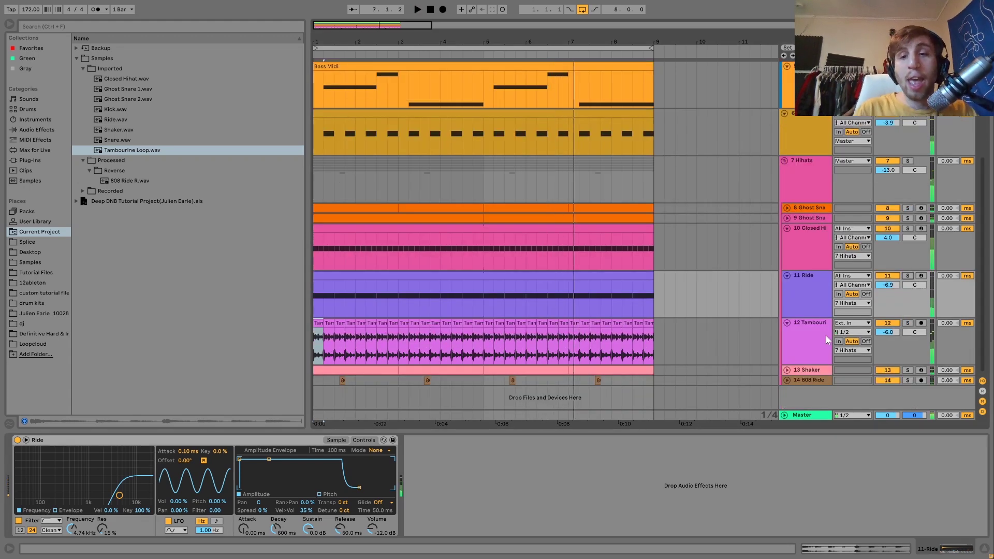
pyautogui.click(810, 369)
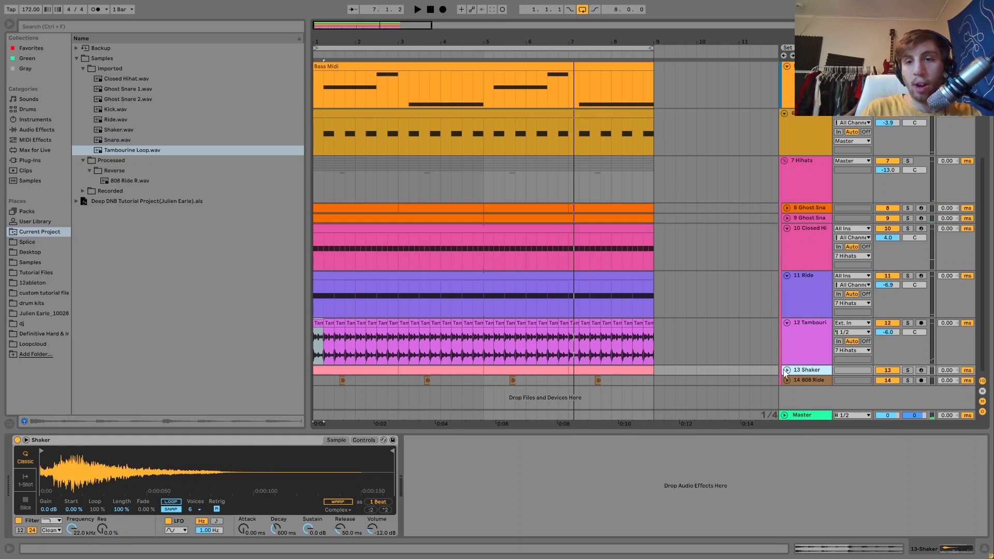
pyautogui.click(786, 370)
pyautogui.click(910, 338)
pyautogui.click(909, 381)
pyautogui.press('space')
pyautogui.click(787, 381)
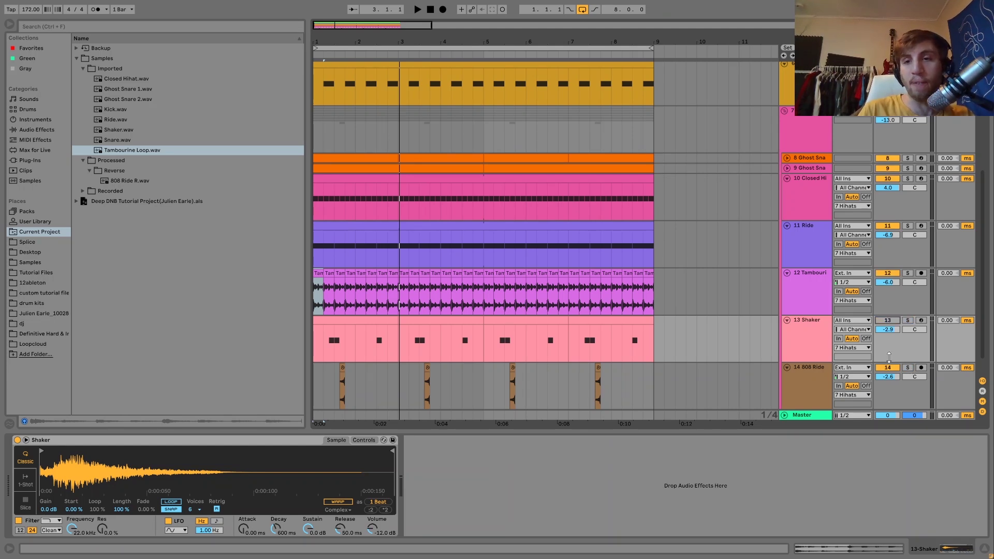
# - Play the full mix with the Shaker muted and unmuted to compare
pyautogui.press('space')
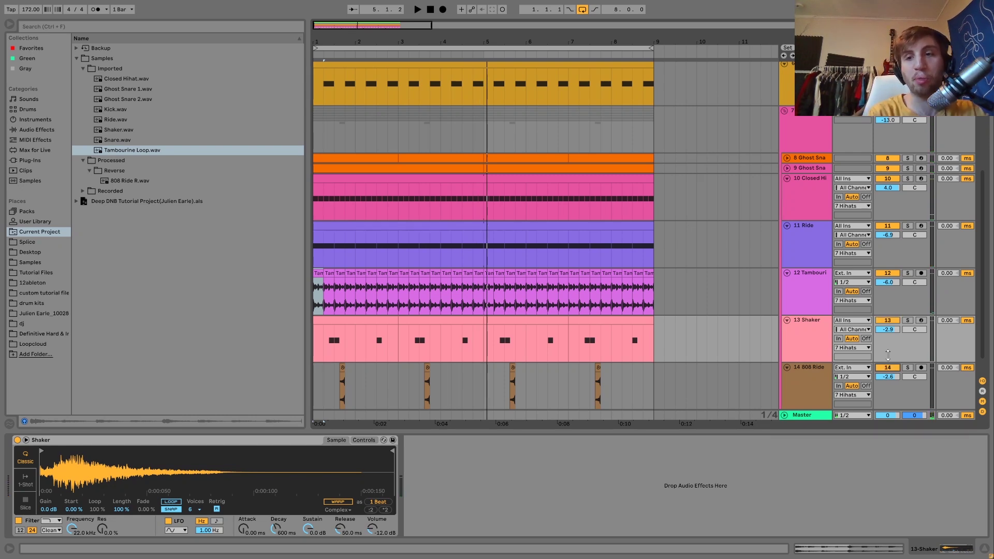
pyautogui.press('space')
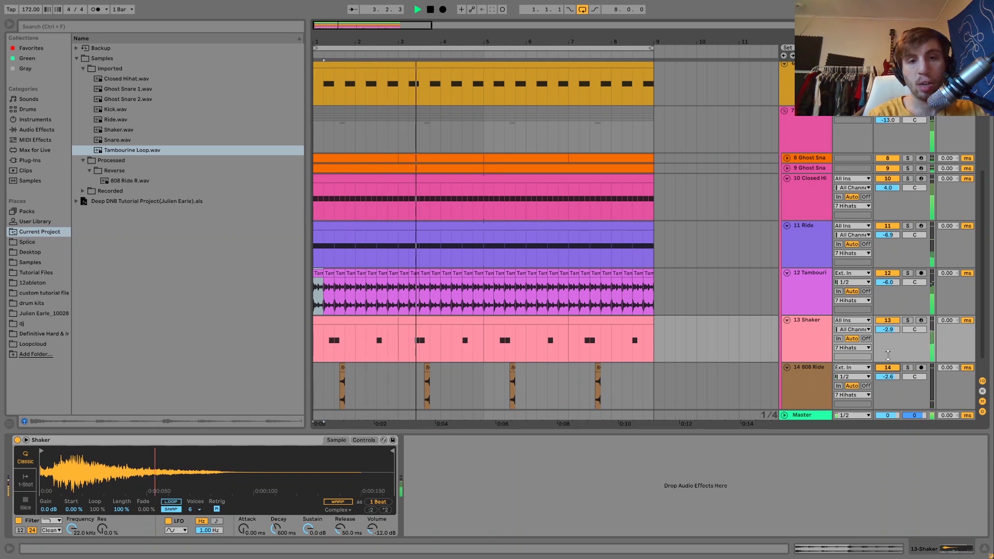
pyautogui.press('space')
pyautogui.press('space')
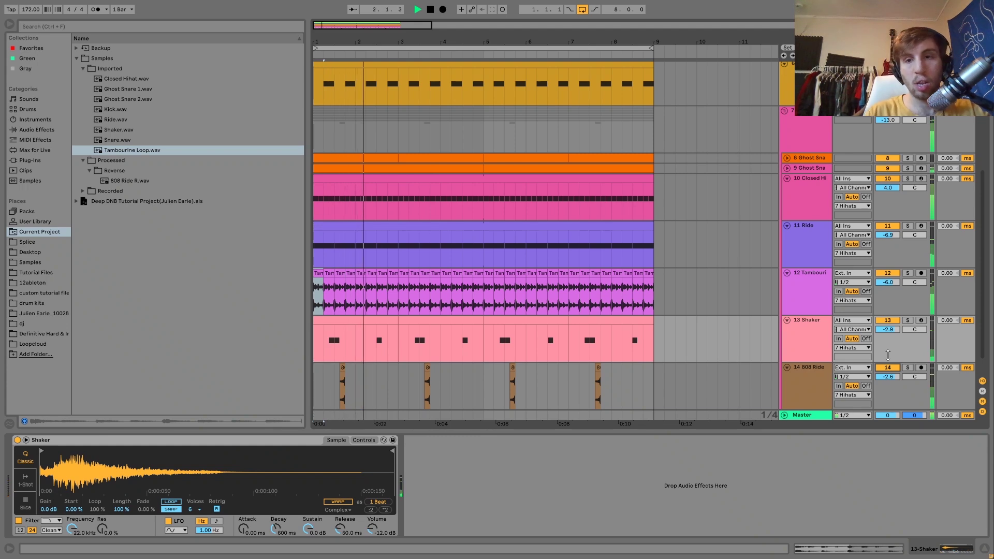
# - Select the 808 Ride track and play the mix from the start to judge its role
pyautogui.click(813, 381)
pyautogui.press('space')
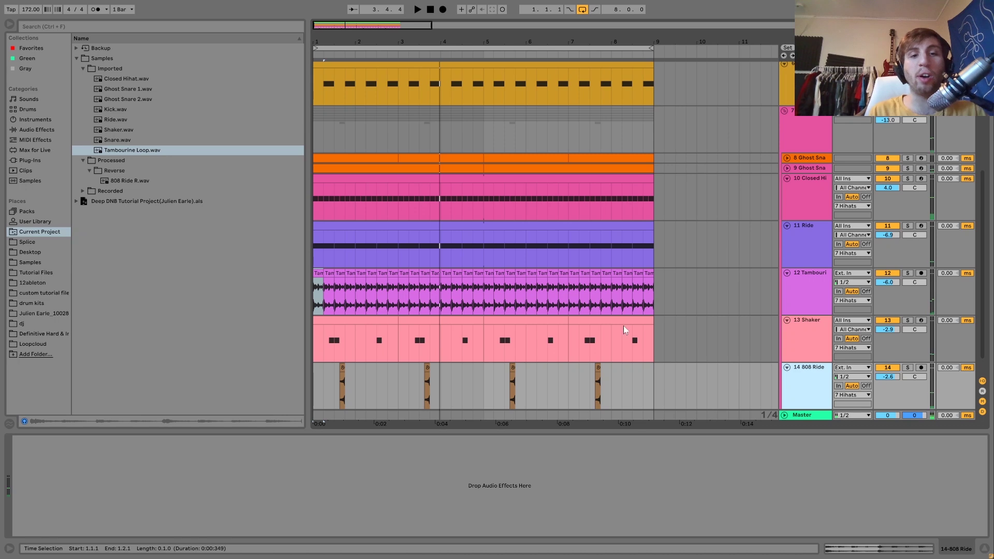
pyautogui.press('space')
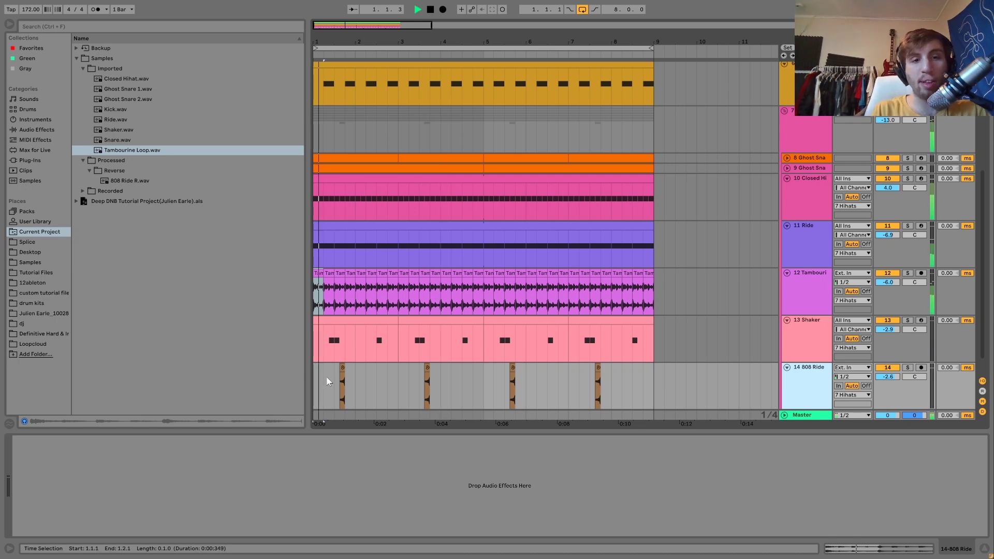
# - Solo the Shaker track, then move the solo over to the 808 Ride track
pyautogui.moveTo(330, 42); pyautogui.dragTo(334, 88)
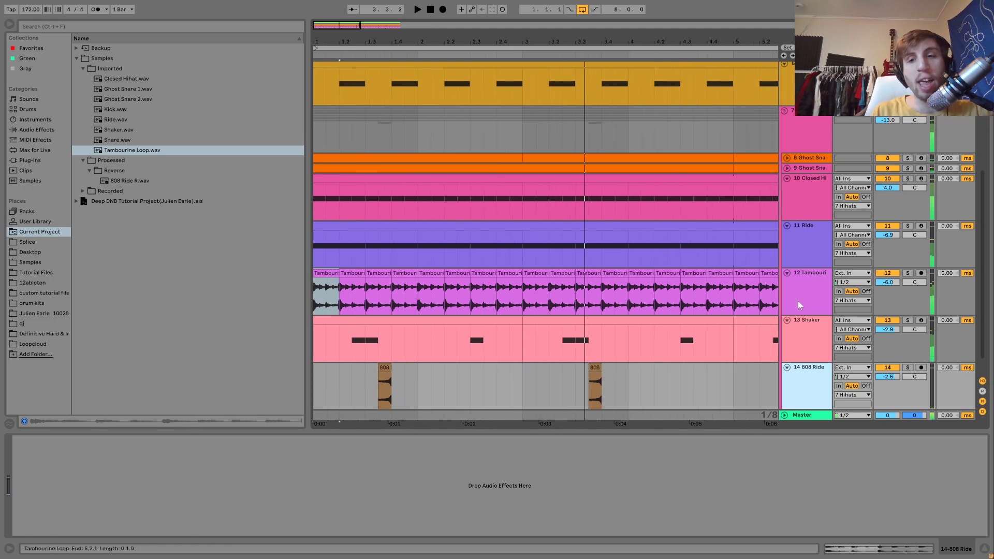
pyautogui.click(819, 346)
pyautogui.click(908, 320)
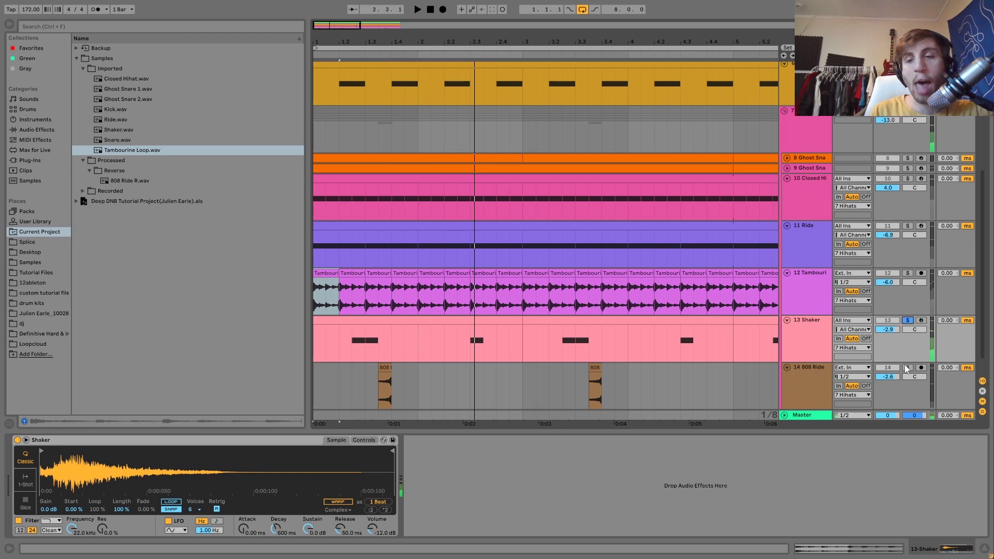
pyautogui.click(796, 388)
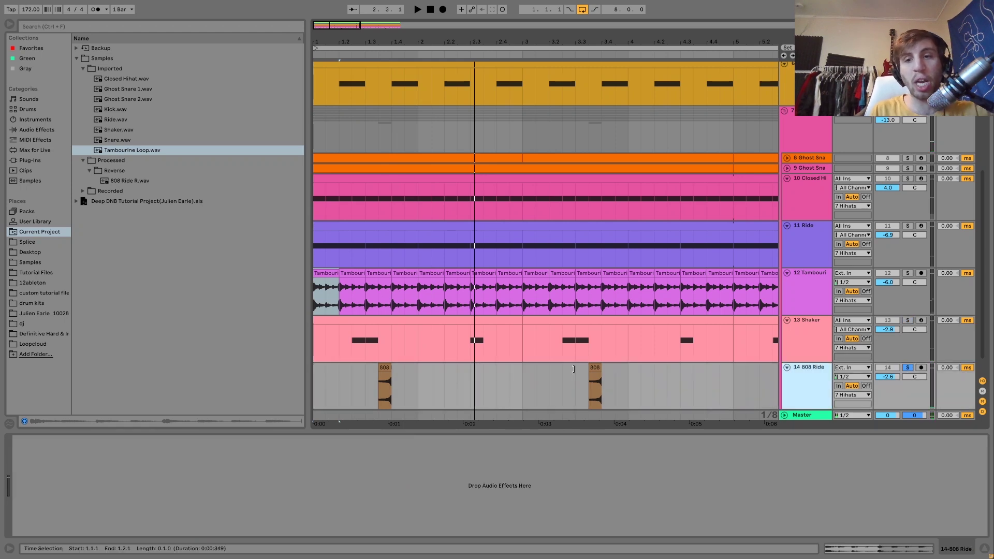
# - Reverse the first 808 Ride clip and play it soloed to hear the difference
pyautogui.click(384, 367)
pyautogui.press('r')
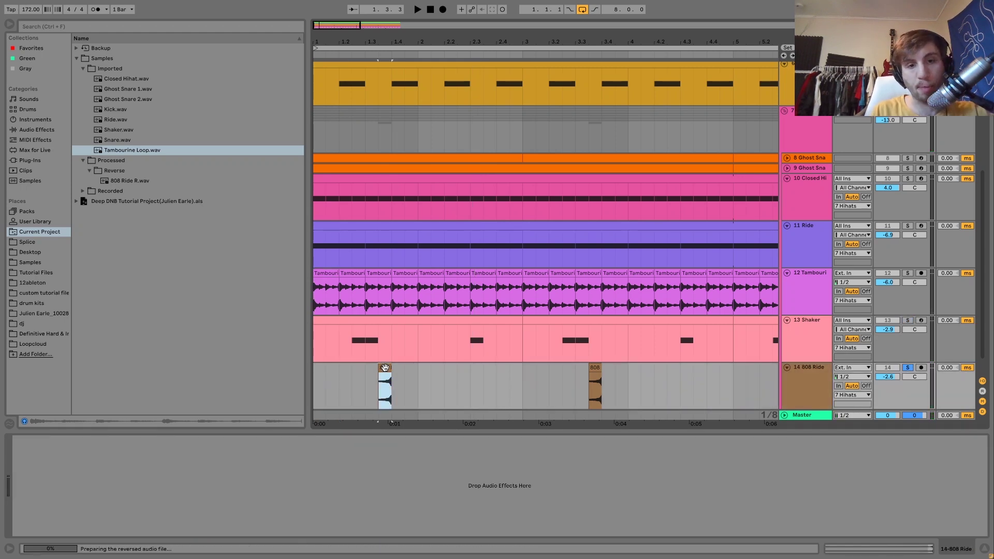
pyautogui.press('space')
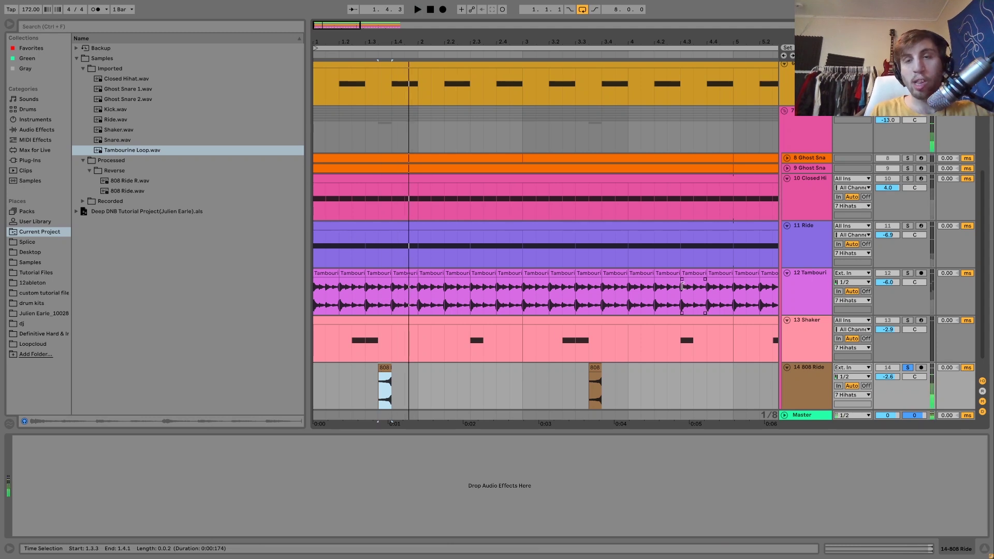
# - Unsolo the 808 Ride, play the full mix, and select the Snare clip during playback
pyautogui.scroll(2, 849, 212)
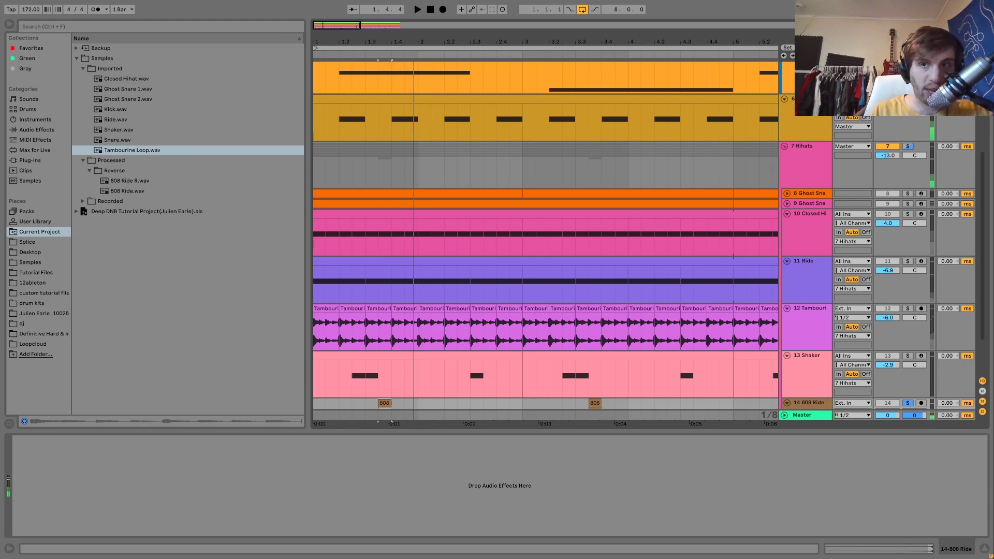
pyautogui.press('space')
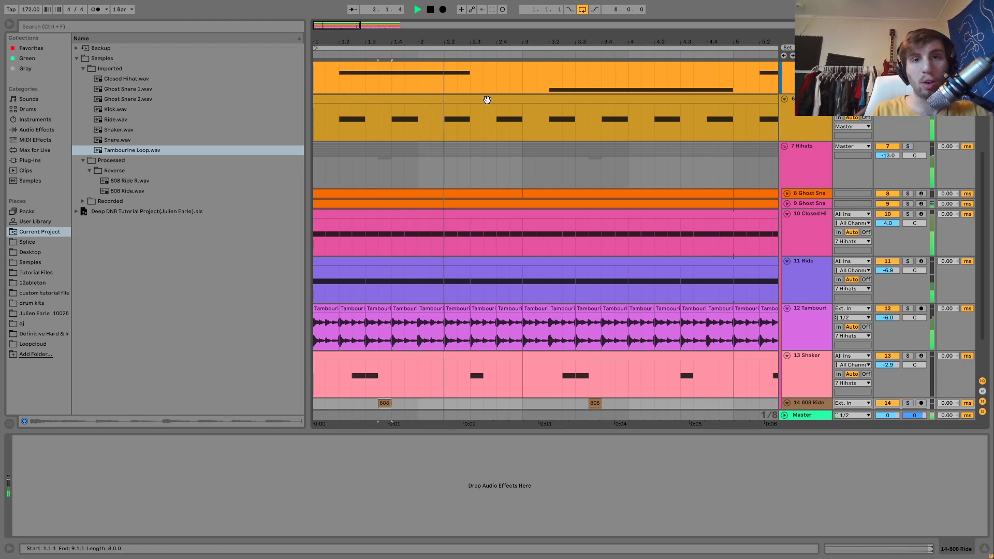
pyautogui.click(486, 99)
pyautogui.press('space')
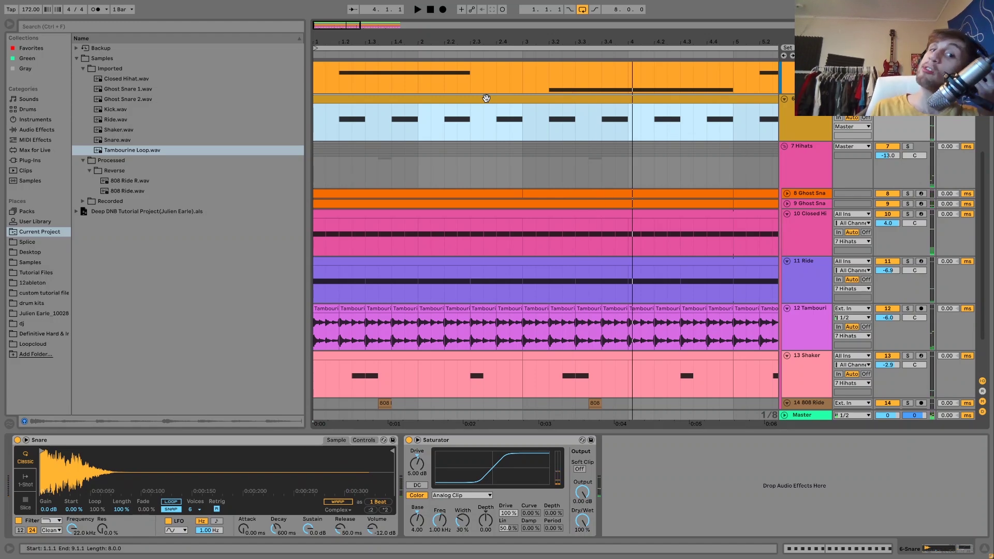
# - Solo the Bass and Snare tracks together, play them, and return to the full mix
pyautogui.scroll(5, 487, 101)
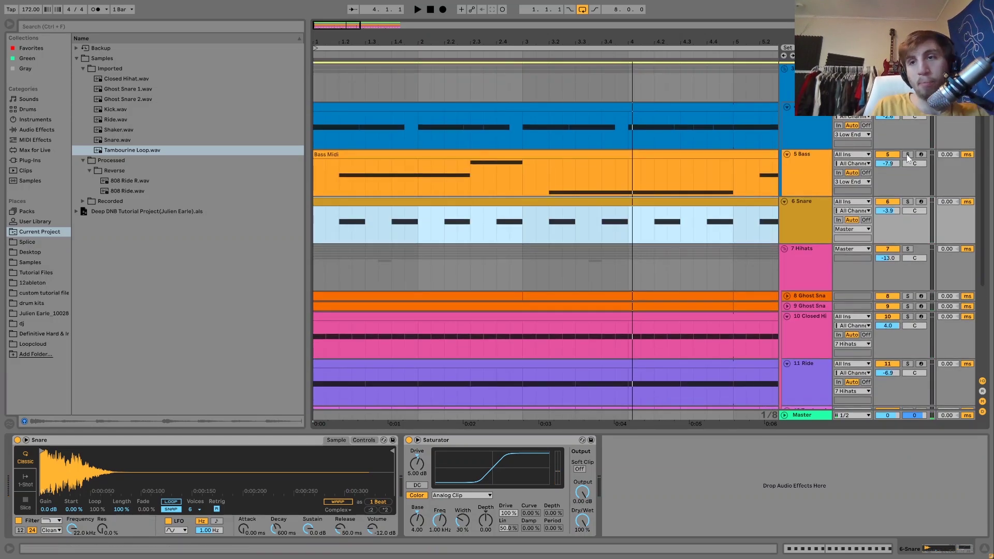
pyautogui.click(908, 155)
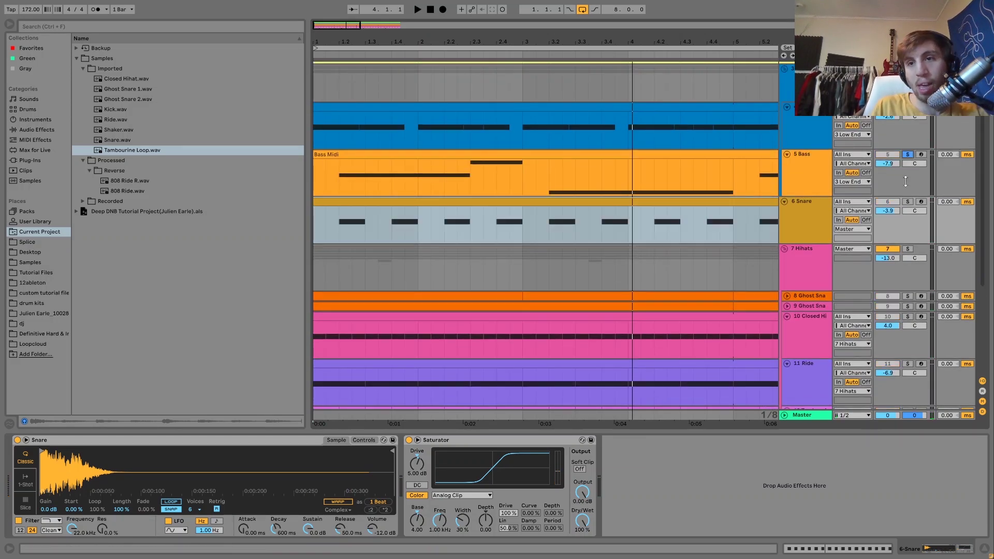
pyautogui.click(802, 214)
pyautogui.click(787, 154)
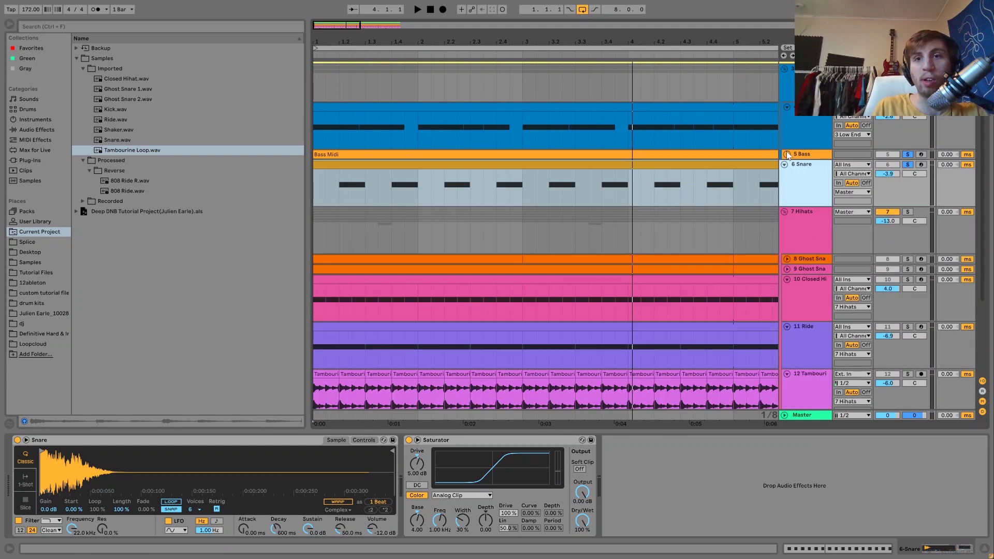
pyautogui.click(788, 154)
pyautogui.press('space')
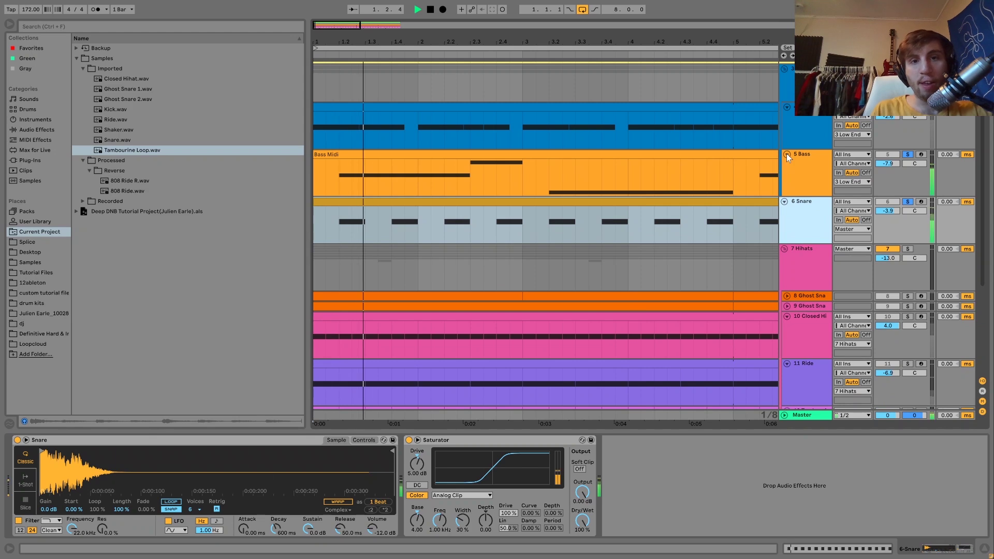
pyautogui.click(908, 155)
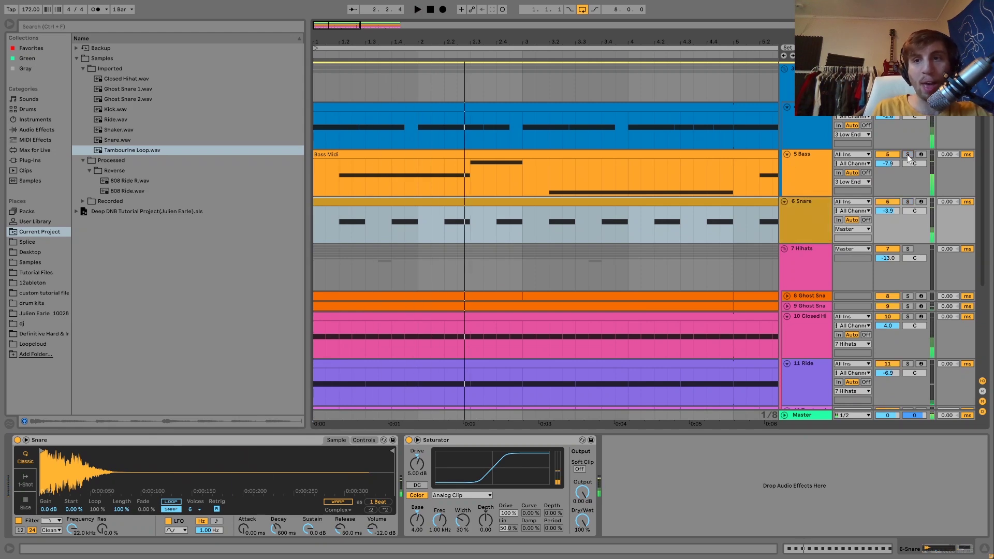
# - Try moving the first 808 Ride clip to start at 1.4.3 and play the full mix
pyautogui.scroll(-5, 909, 157)
pyautogui.scroll(-3, 622, 258)
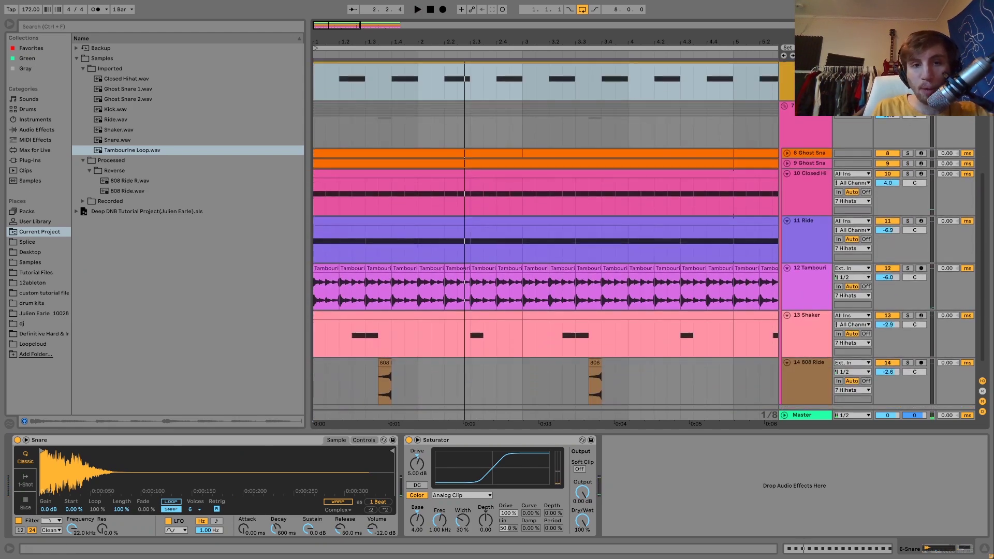
pyautogui.click(385, 363)
pyautogui.press('Right')
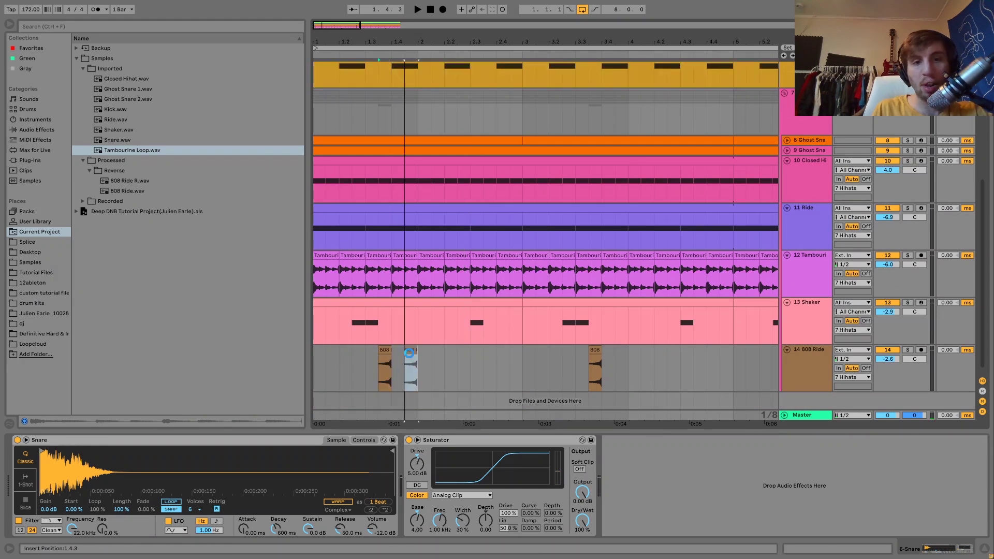
pyautogui.click(352, 362)
pyautogui.press('space')
pyautogui.press('space')
pyautogui.press('space')
pyautogui.press('space')
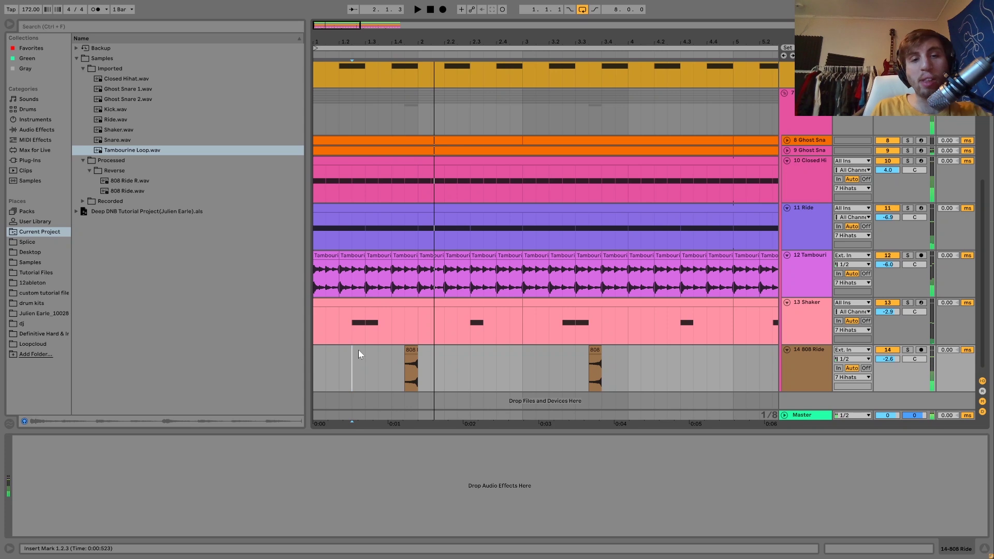
# - Undo the 808 Ride clip's move and play the mix from 1.1.1
pyautogui.hotkey('ctrl', 'z')
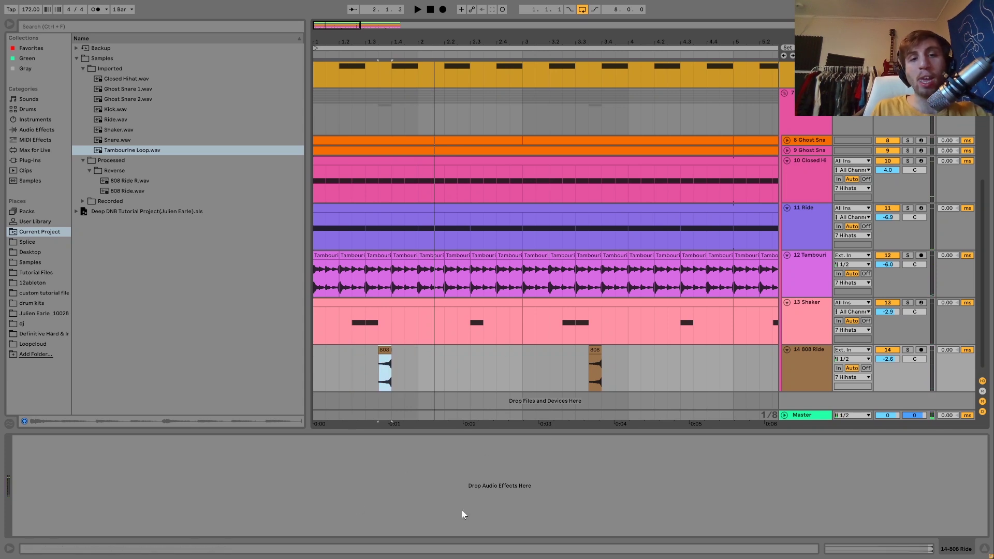
pyautogui.click(316, 368)
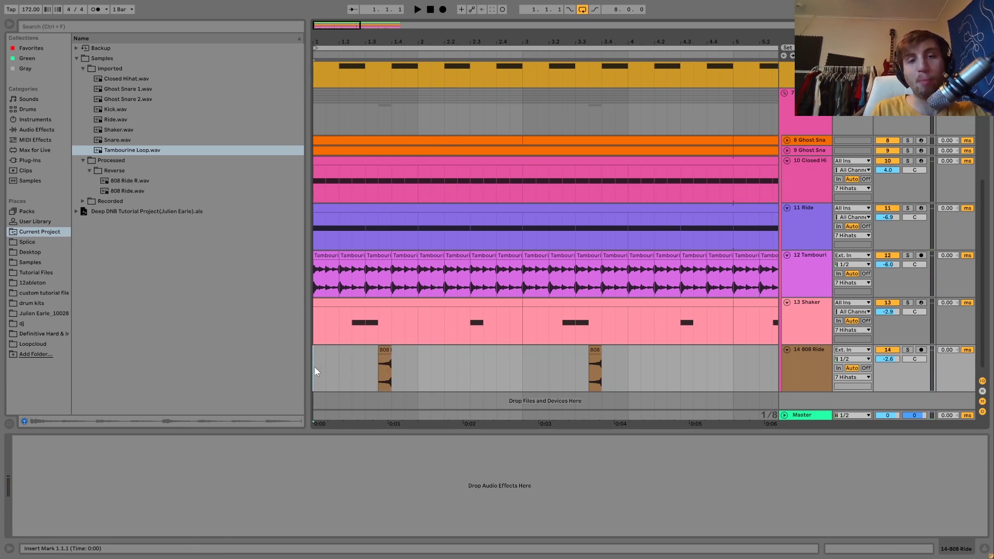
pyautogui.press('space')
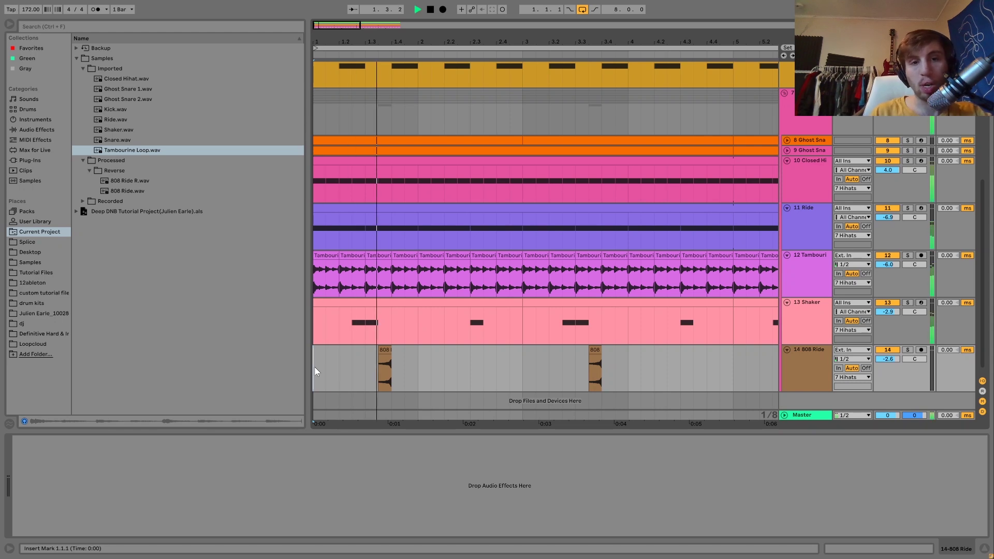
pyautogui.click(317, 371)
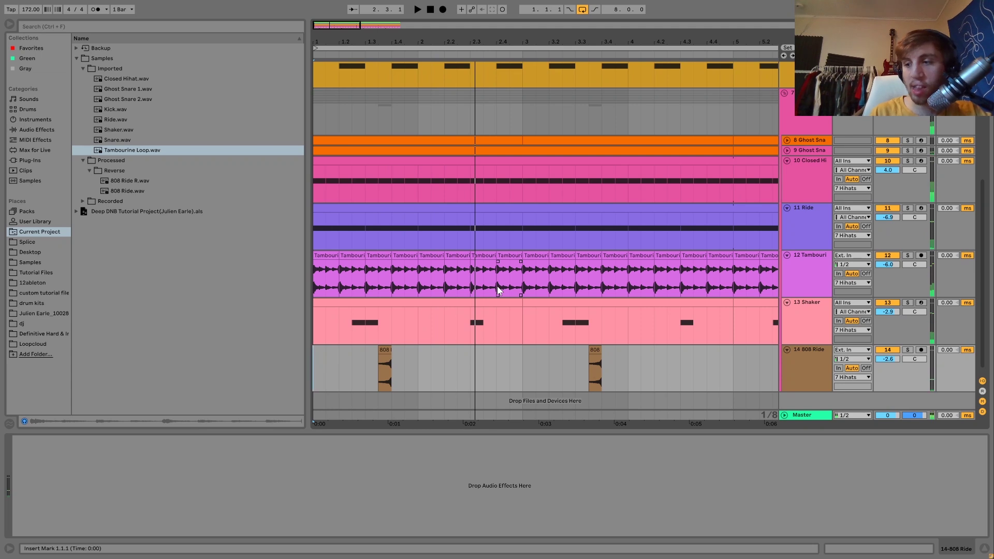
# - Unfold both Ghost Snare tracks and solo them together for playback
pyautogui.click(797, 152)
pyautogui.click(787, 151)
pyautogui.click(790, 140)
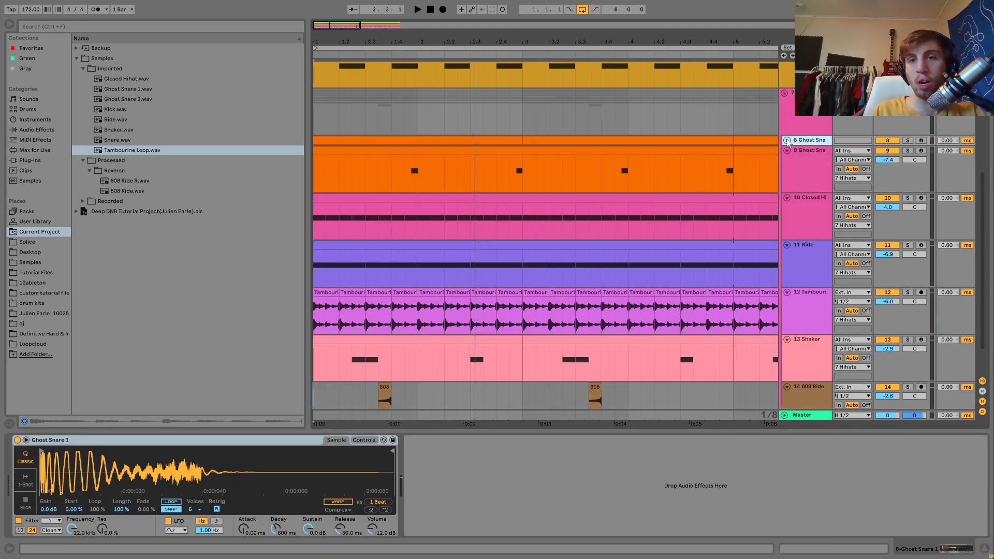
pyautogui.click(787, 140)
pyautogui.click(908, 141)
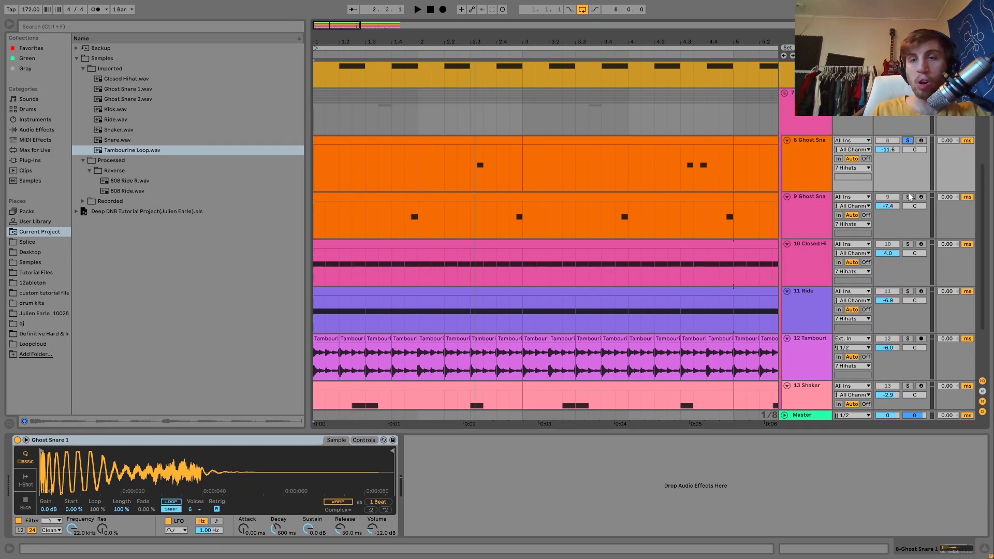
pyautogui.press('space')
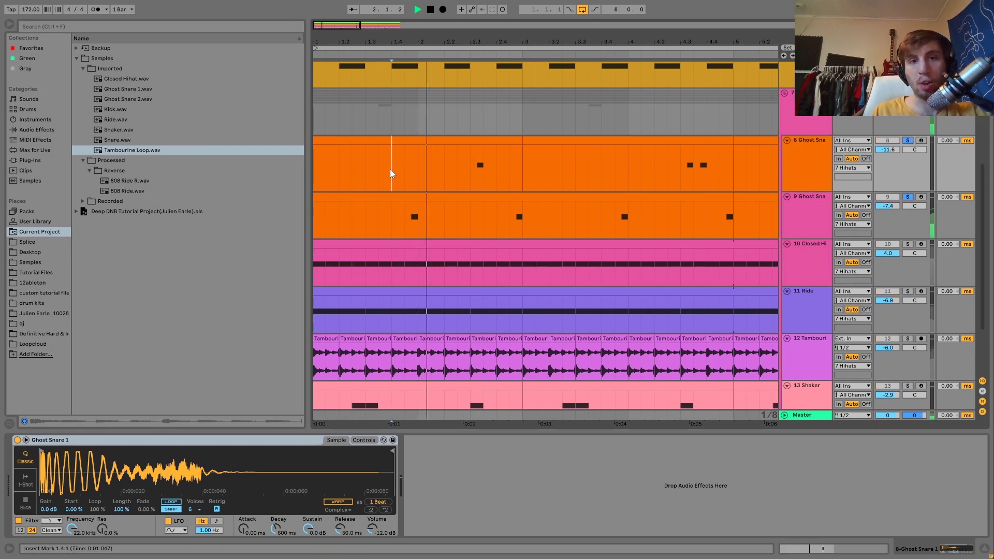
# - Play the soloed Ghost Snares with and without the Closed Hihat, and show Ghost Snare 2's sampler
pyautogui.press('space')
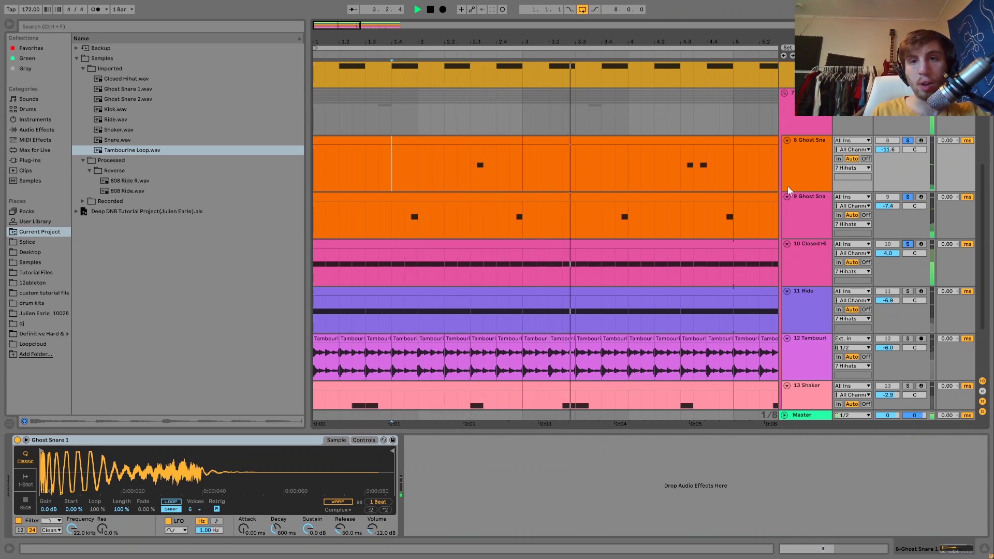
pyautogui.press('space')
pyautogui.click(829, 219)
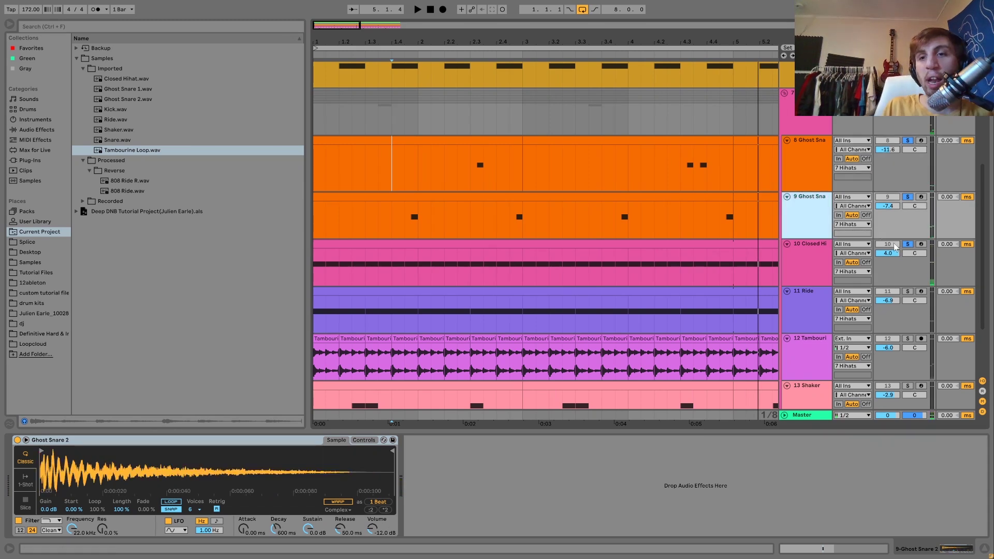
pyautogui.press('space')
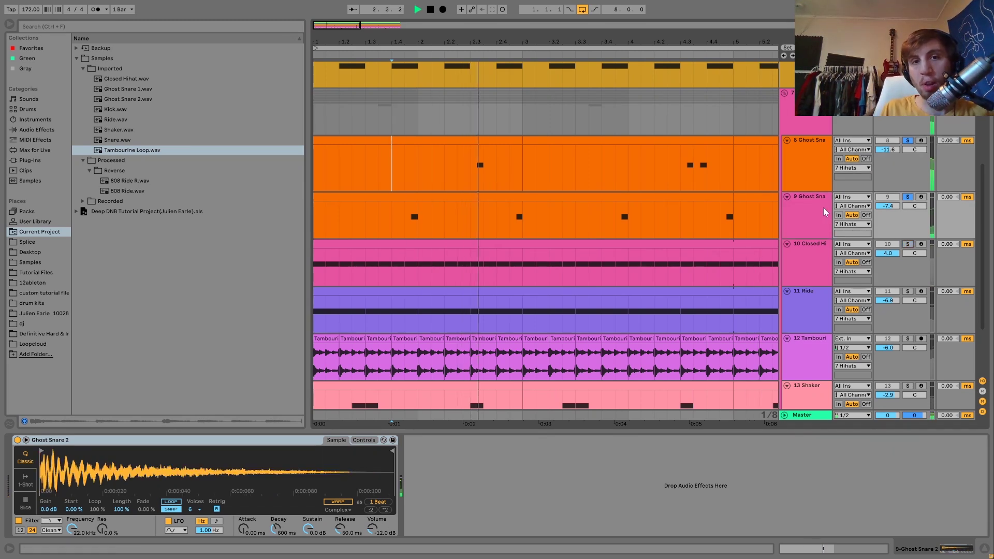
pyautogui.press('space')
# - Unsolo the Ghost Snares, select the first Ghost Snare 1 clip, and play the full mix
pyautogui.click(909, 197)
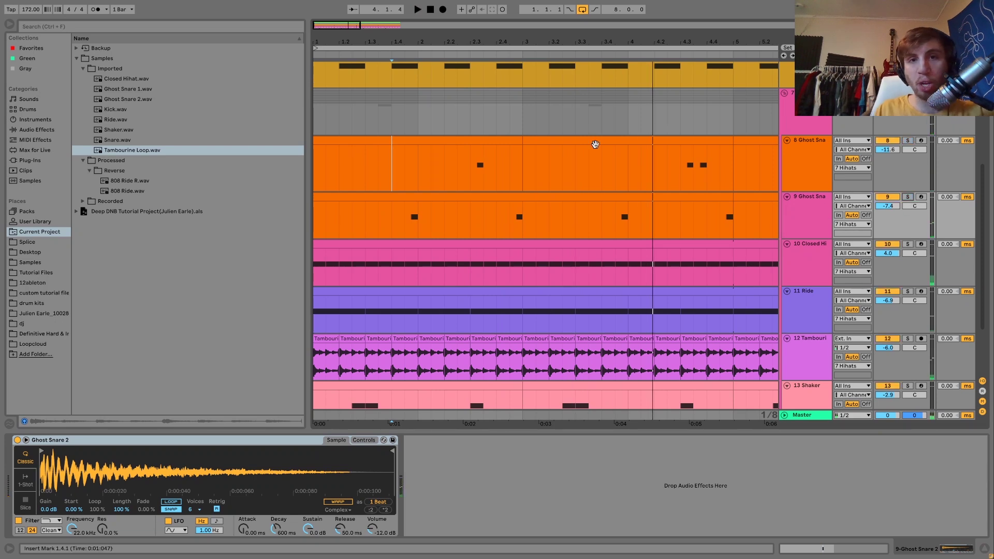
pyautogui.click(472, 138)
pyautogui.press('space')
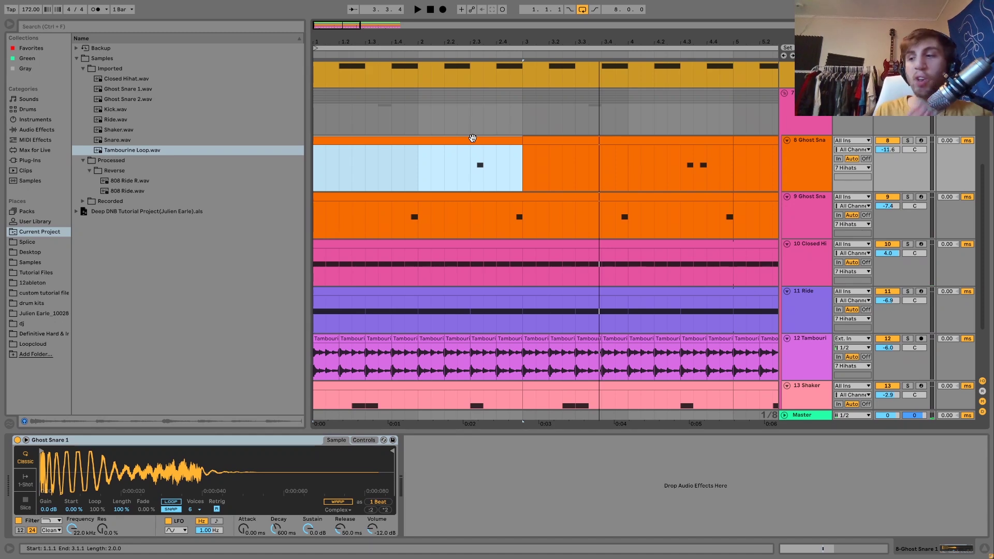
# - Play the full mix again and show the Hihats group's effect chain
pyautogui.press('space')
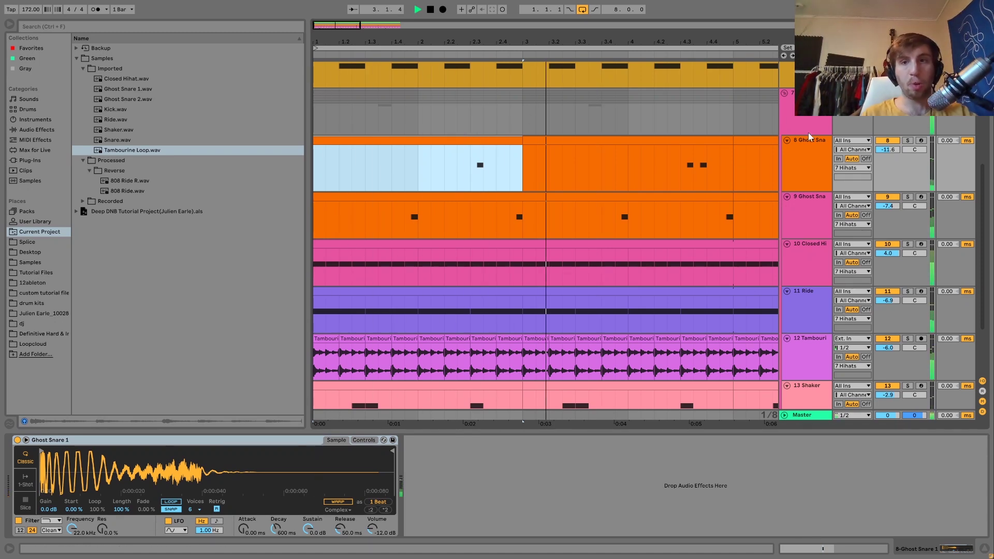
pyautogui.click(803, 118)
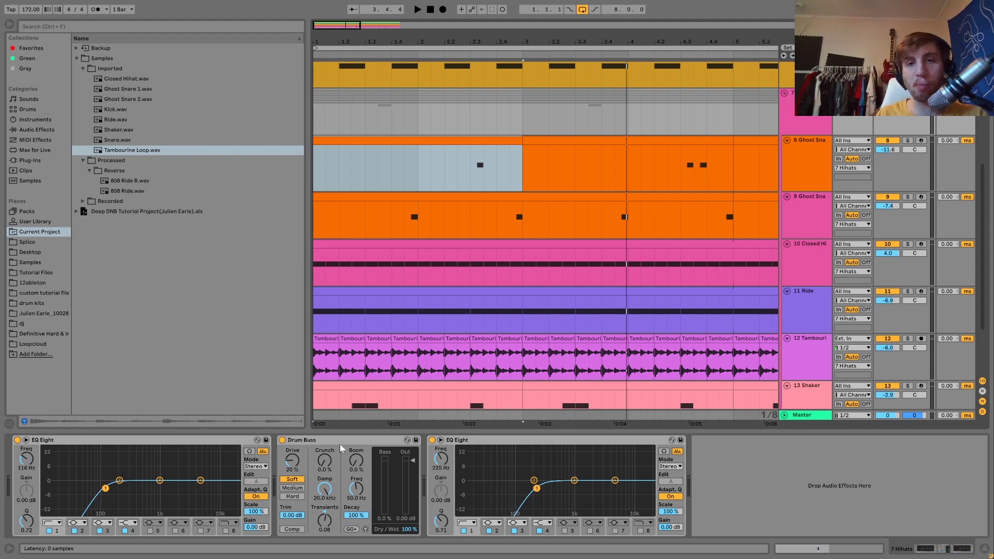
# - Play the mix with the Hihats group's Drum Buss bypassed and re-enabled to compare its effect
pyautogui.press('space')
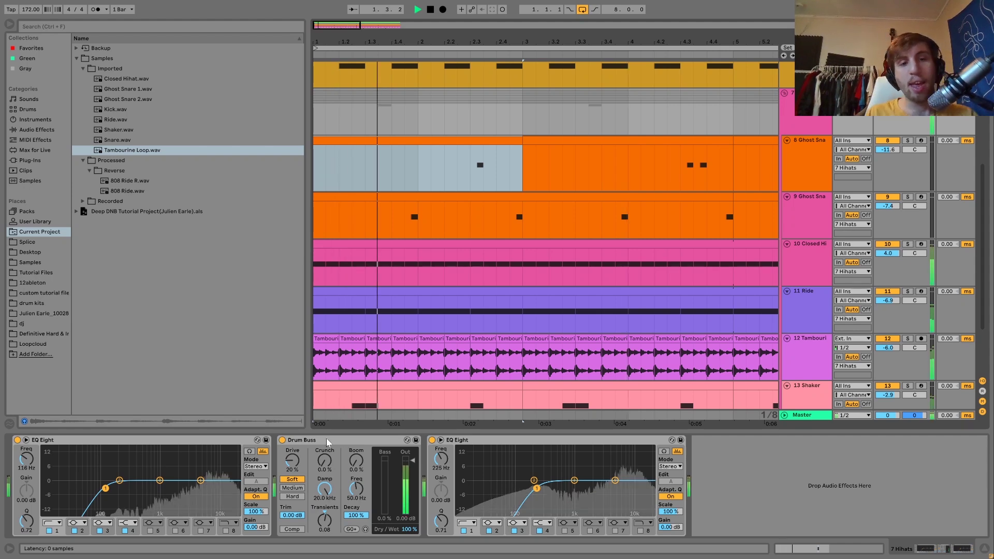
pyautogui.click(282, 440)
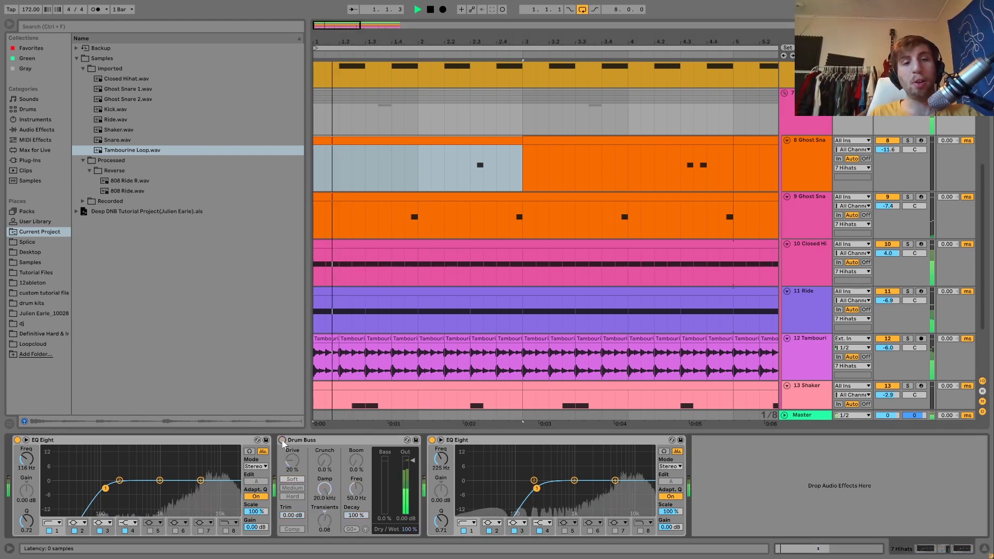
pyautogui.click(282, 441)
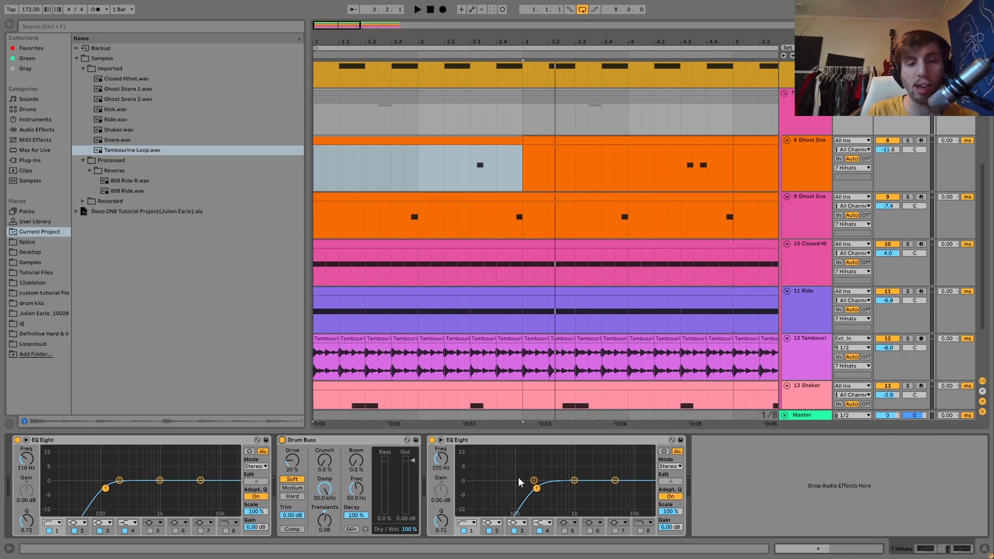
pyautogui.press('space')
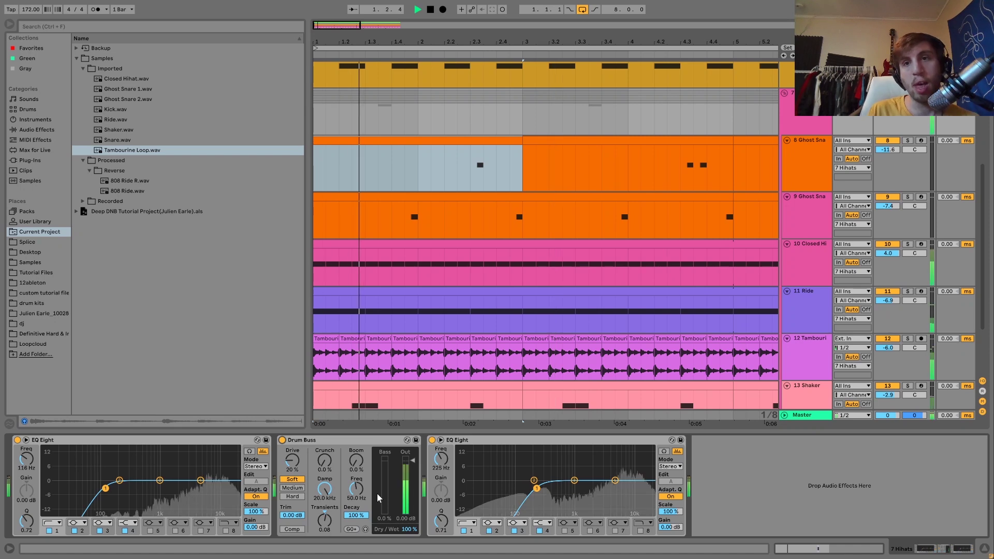
pyautogui.press('space')
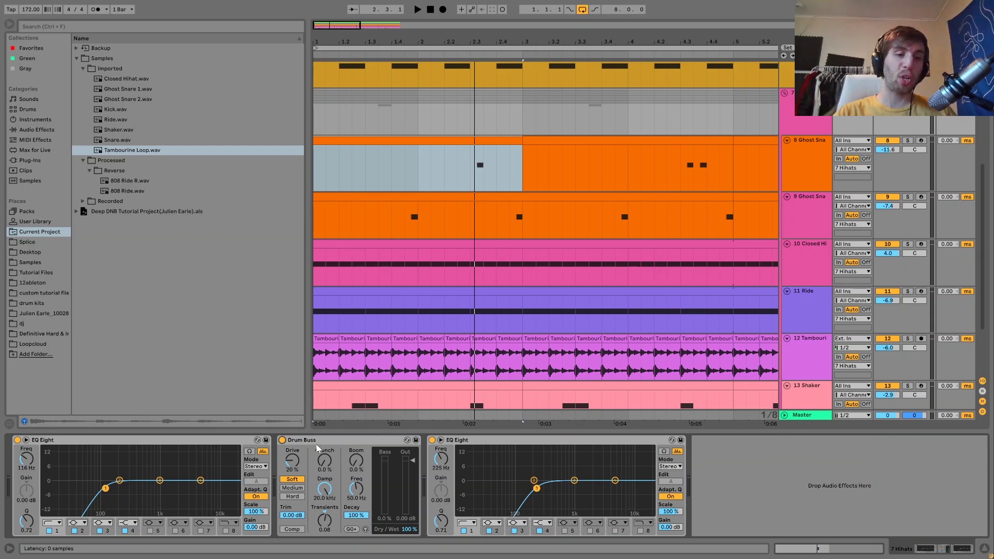
# - Play short passages of the mix to examine the Hihats group's Drum Buss and the EQ Eight on each side of it
pyautogui.press('space')
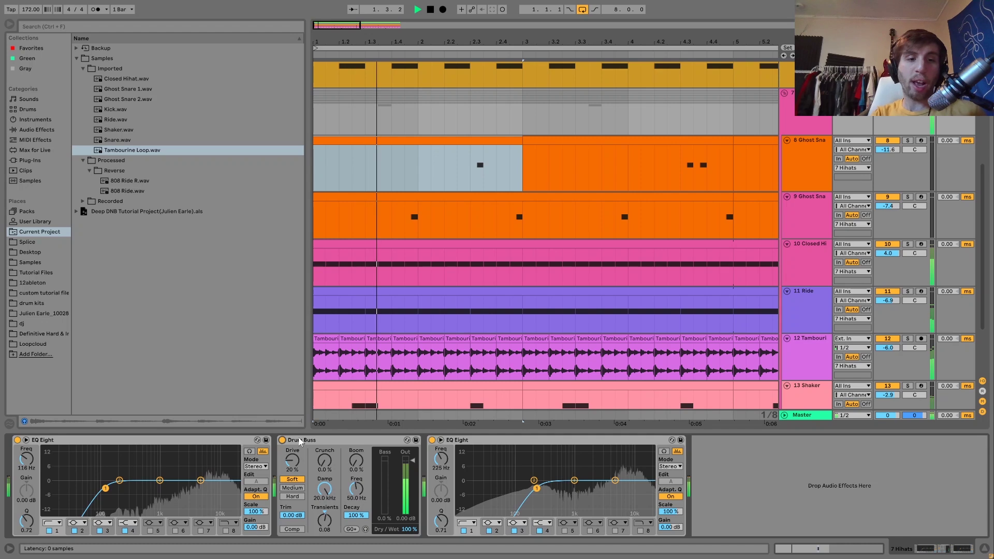
pyautogui.press('space')
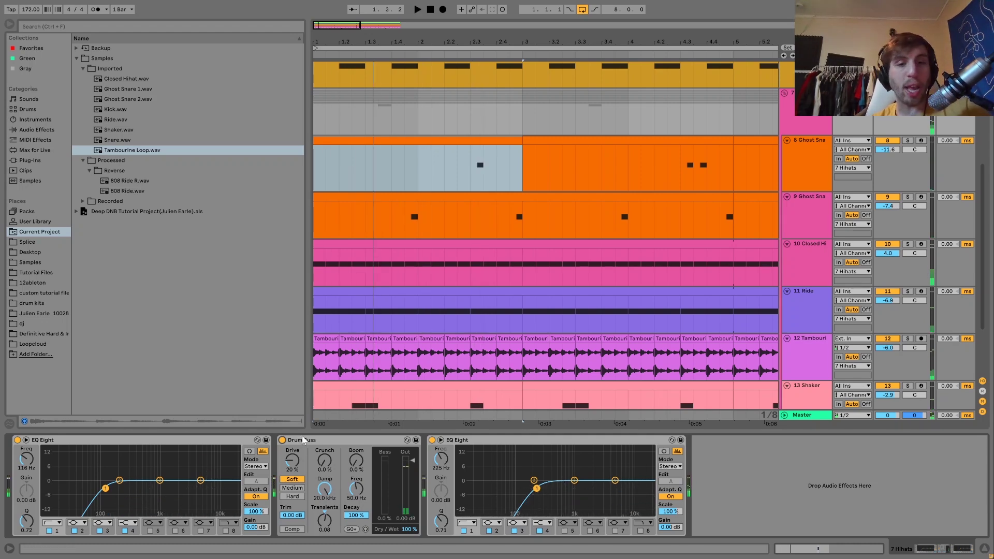
pyautogui.press('space')
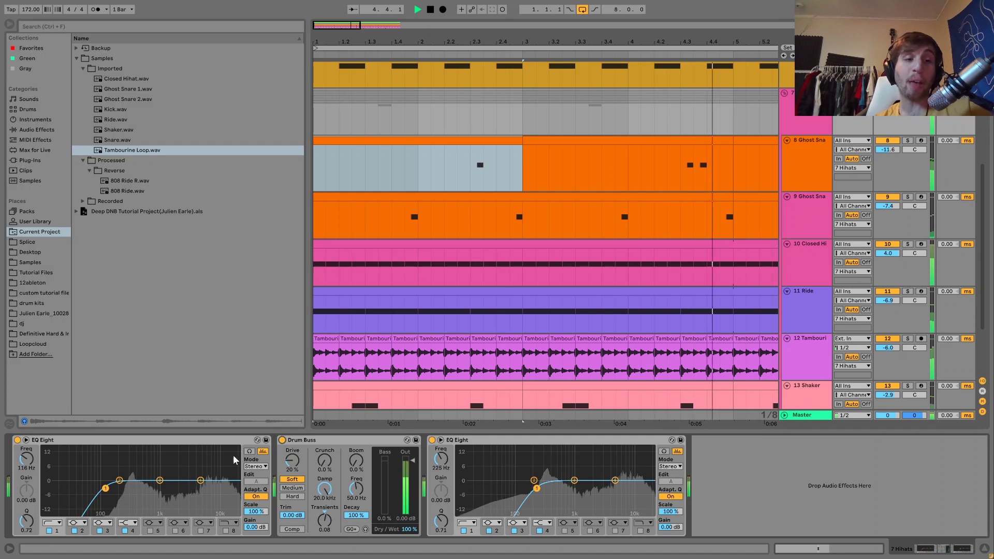
pyautogui.press('space')
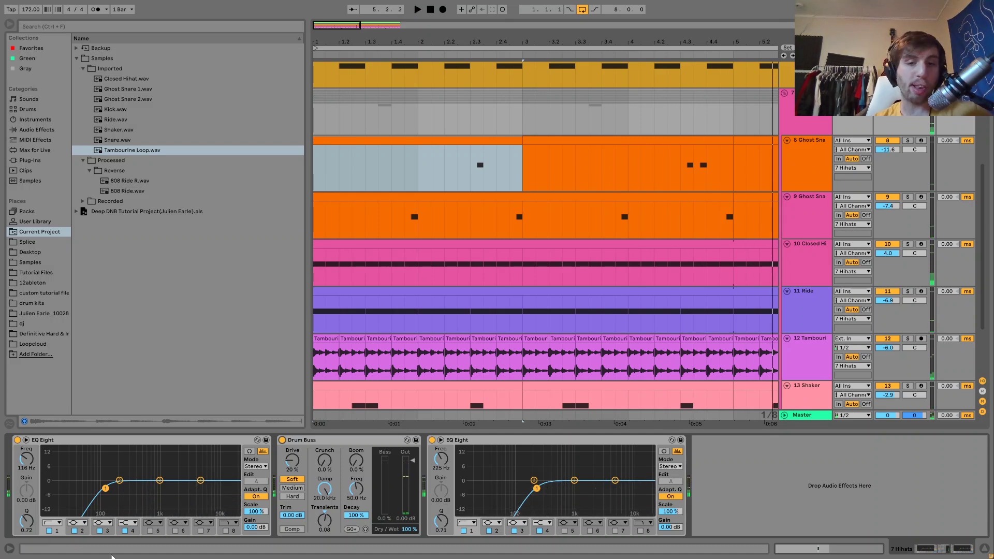
pyautogui.press('space')
pyautogui.press('space')
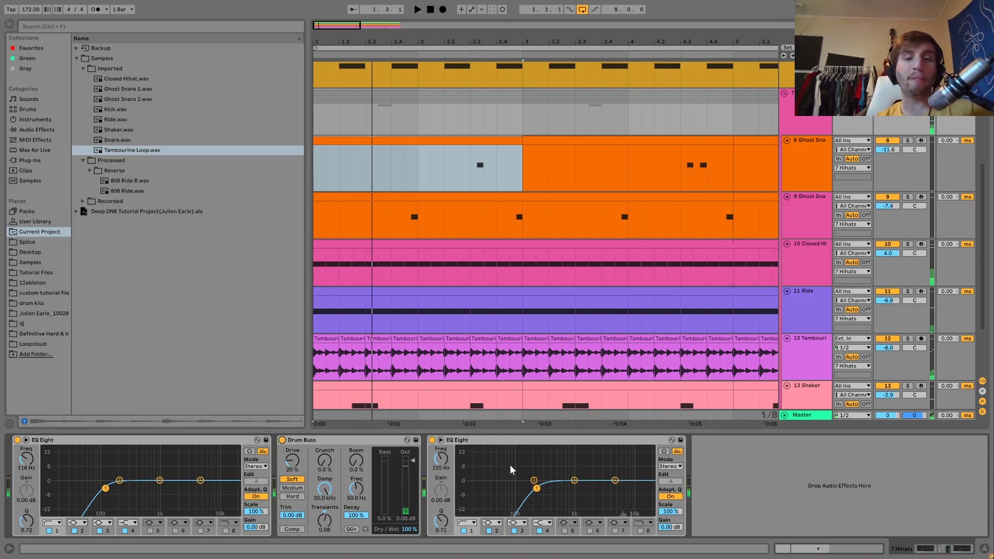
pyautogui.press('space')
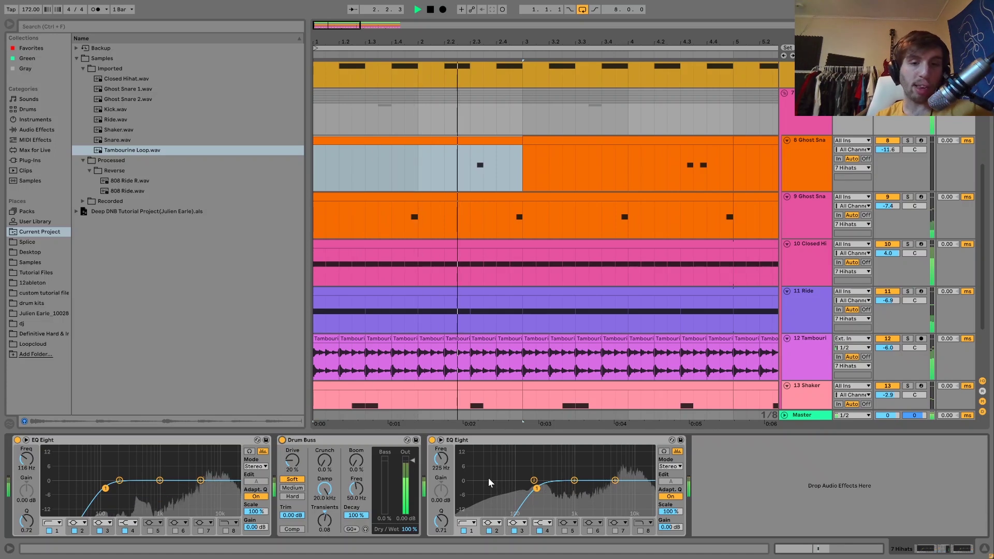
# - Compare playback with band 1, the low cut, of the Hihats group's first EQ Eight switched off and back on
pyautogui.press('space')
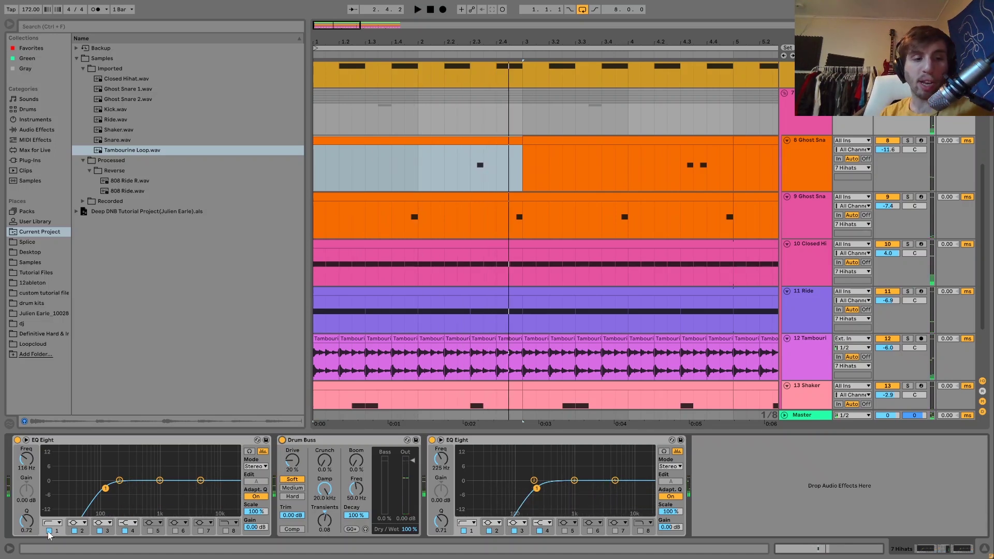
pyautogui.press('space')
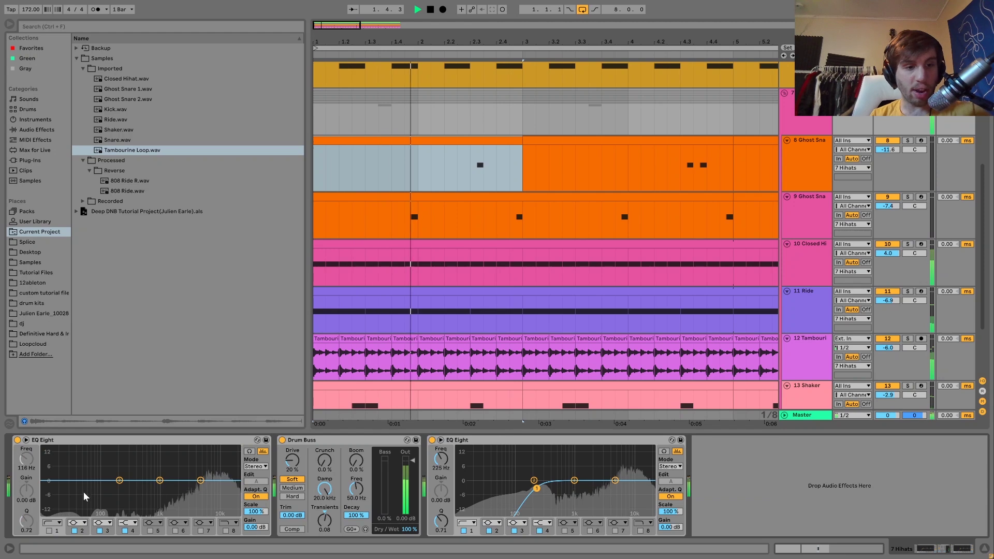
pyautogui.press('space')
pyautogui.click(49, 531)
pyautogui.press('space')
pyautogui.press('space')
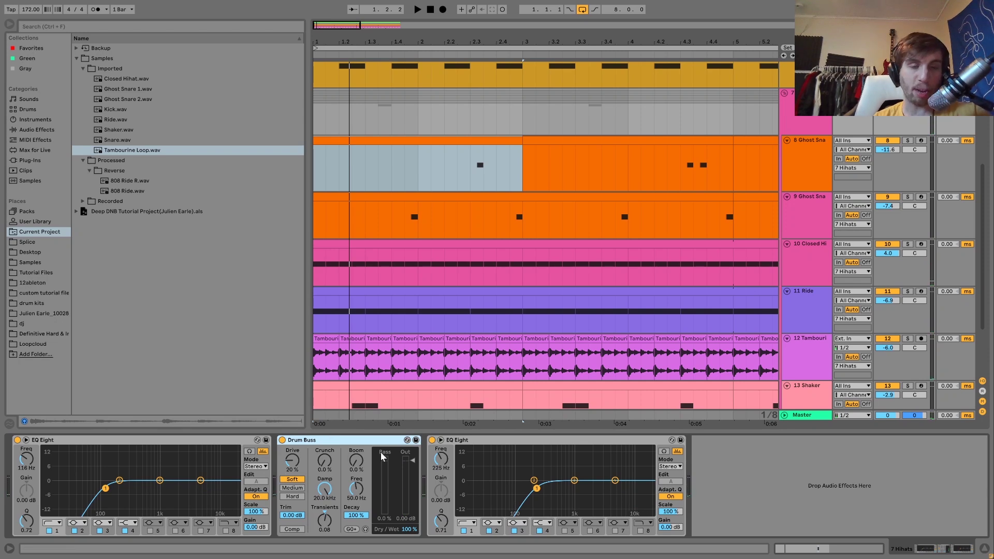
# - Replay the mix through the full Hihats effect chain and select the Hihats group track
pyautogui.press('space')
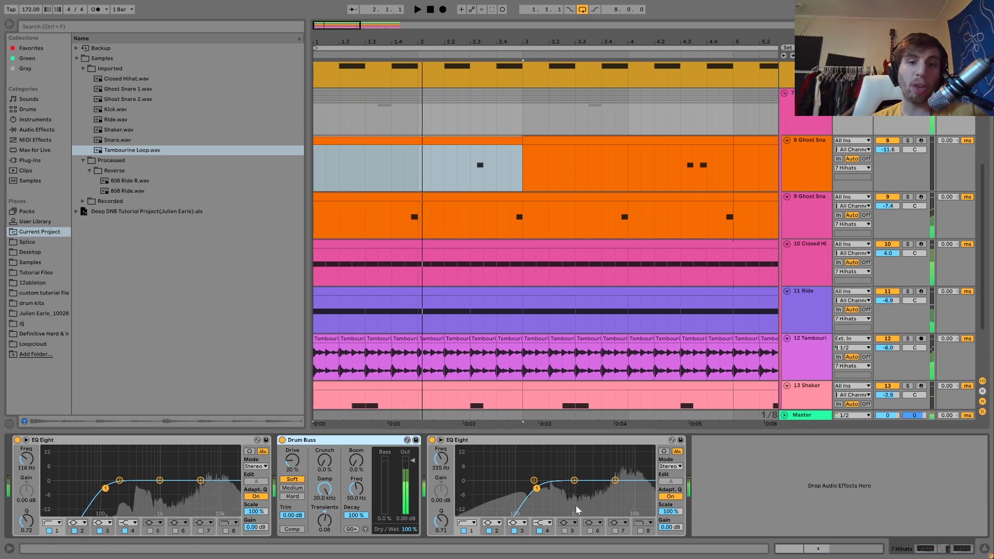
pyautogui.press('space')
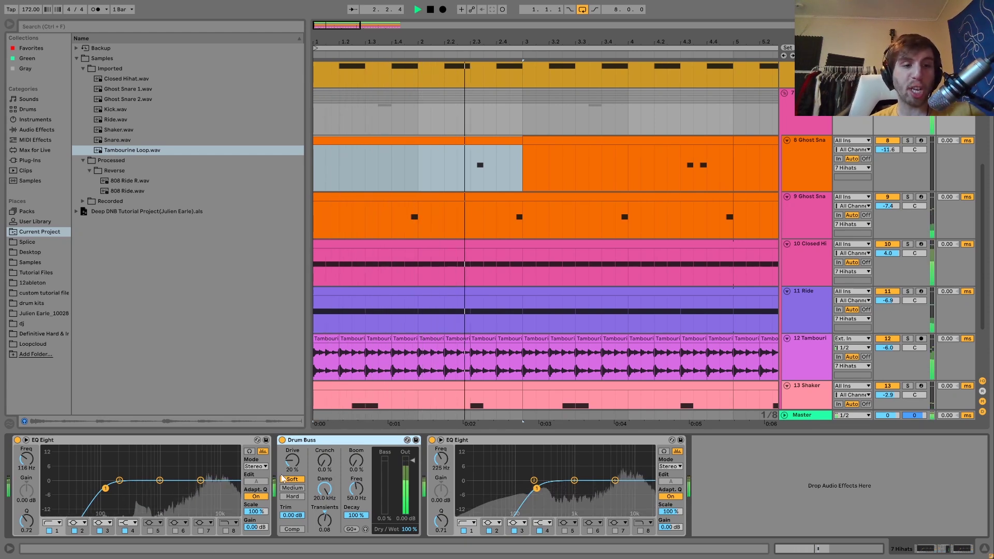
pyautogui.press('space')
pyautogui.press('space')
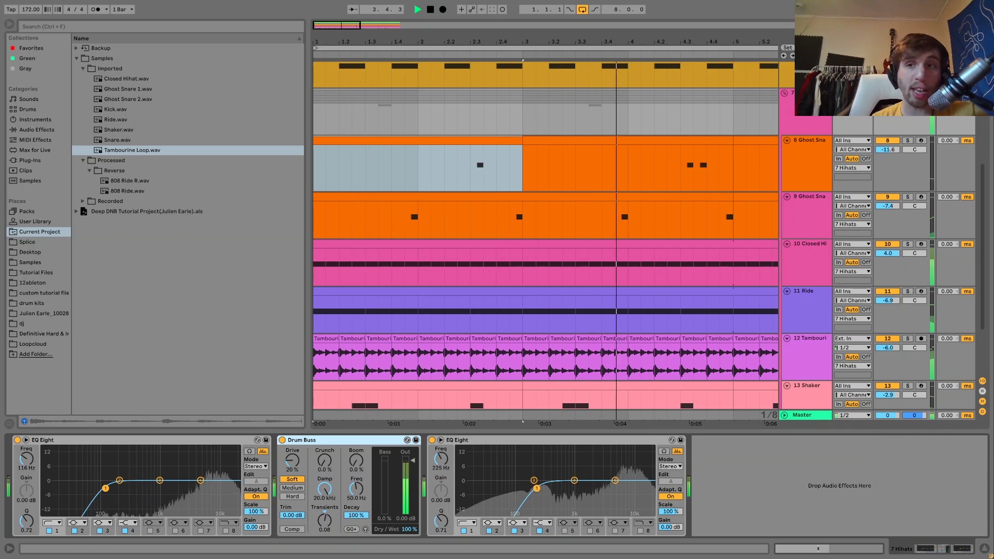
pyautogui.click(814, 94)
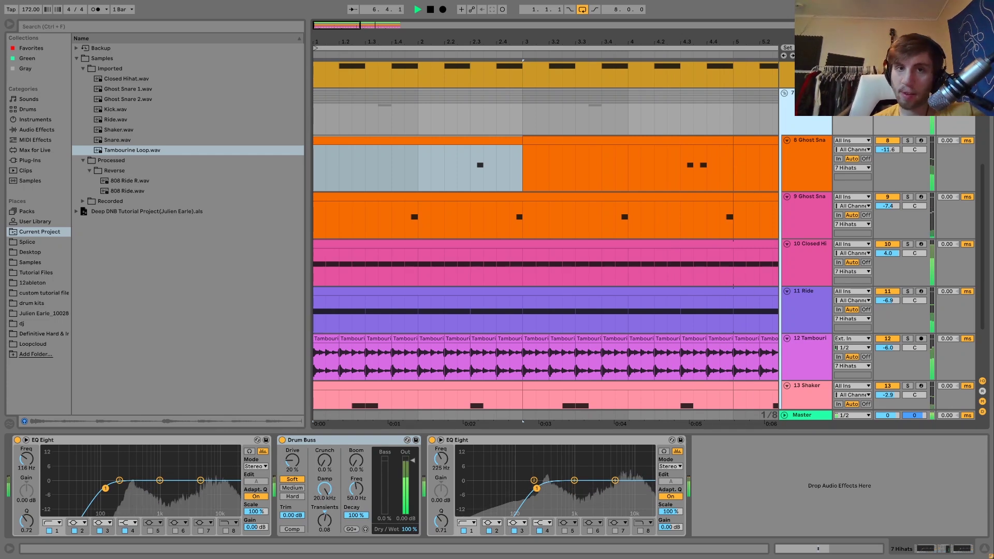
pyautogui.press('space')
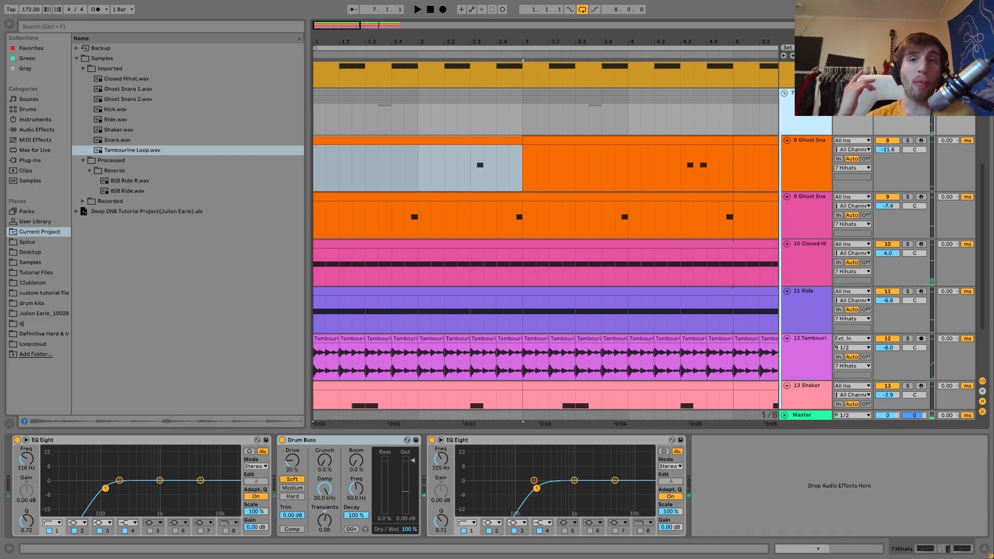